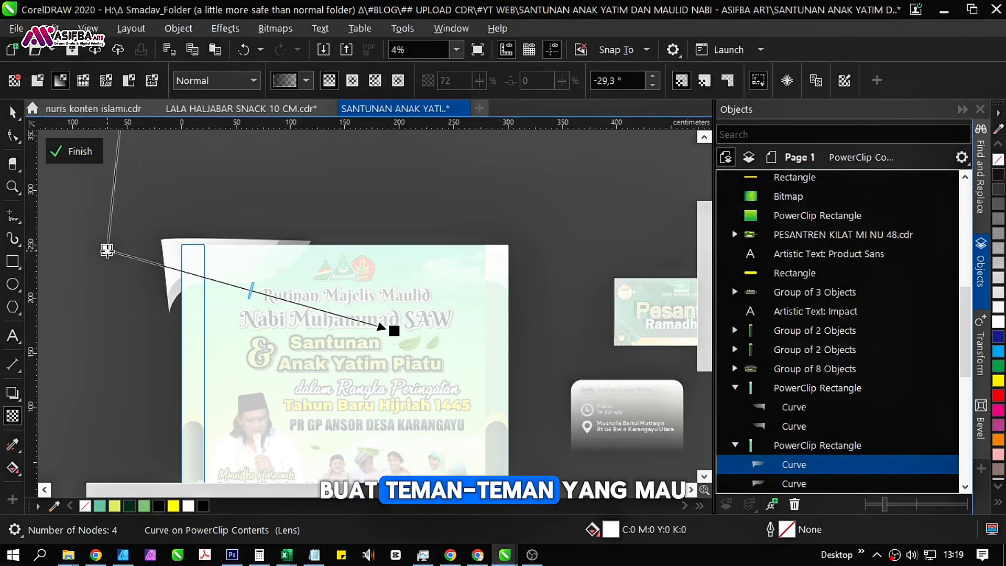
Move the transparency start points of both curves in the left side strip farther outward, at about -27.8° and -28.4°, and finish editing the contents.
left_click_drag(107, 250, 1, 227)
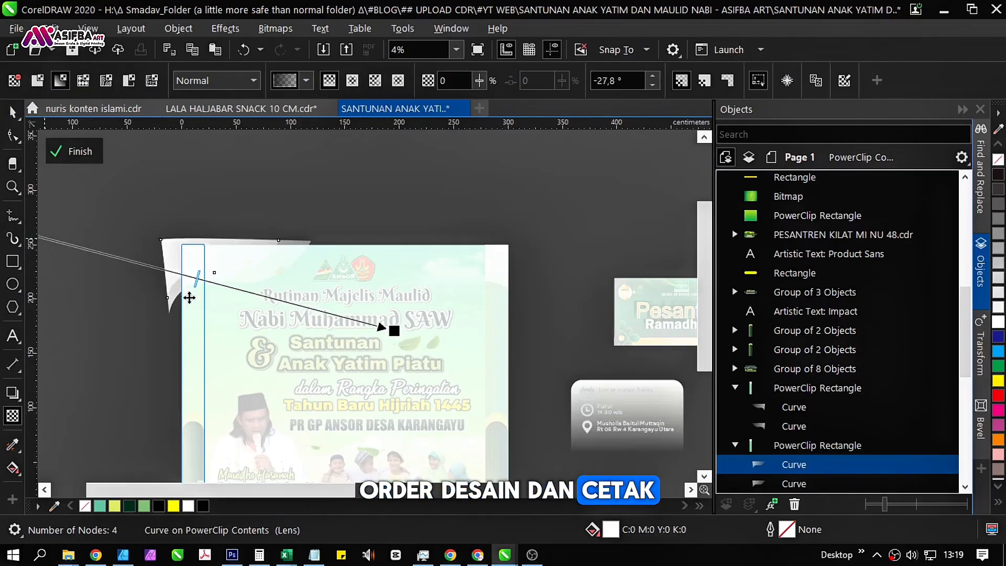
left_click(173, 298)
scroll(160, 309, "left", 2)
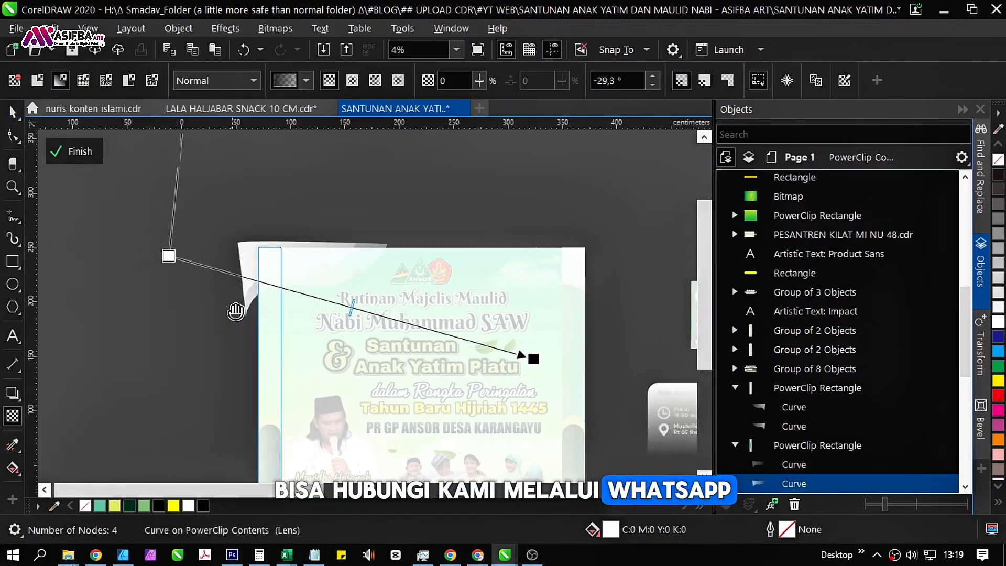
left_click_drag(167, 257, 71, 232)
left_click(140, 228)
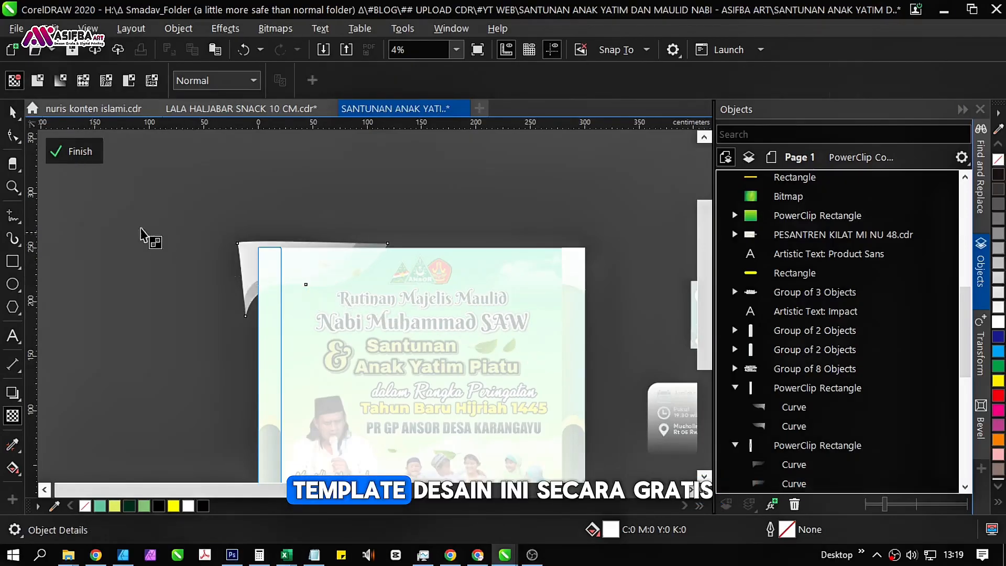
left_click(68, 154)
left_click(137, 237)
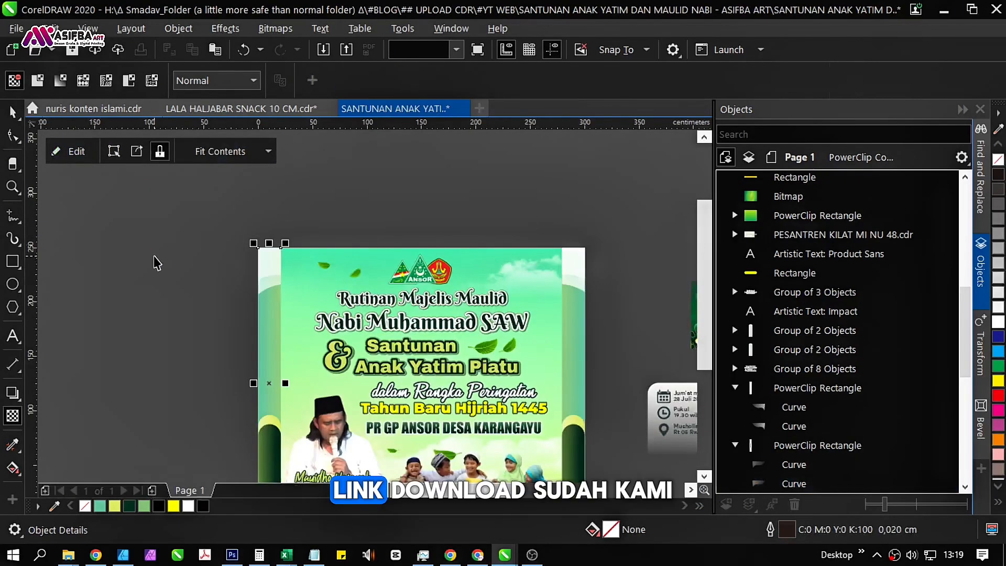
left_click(153, 254)
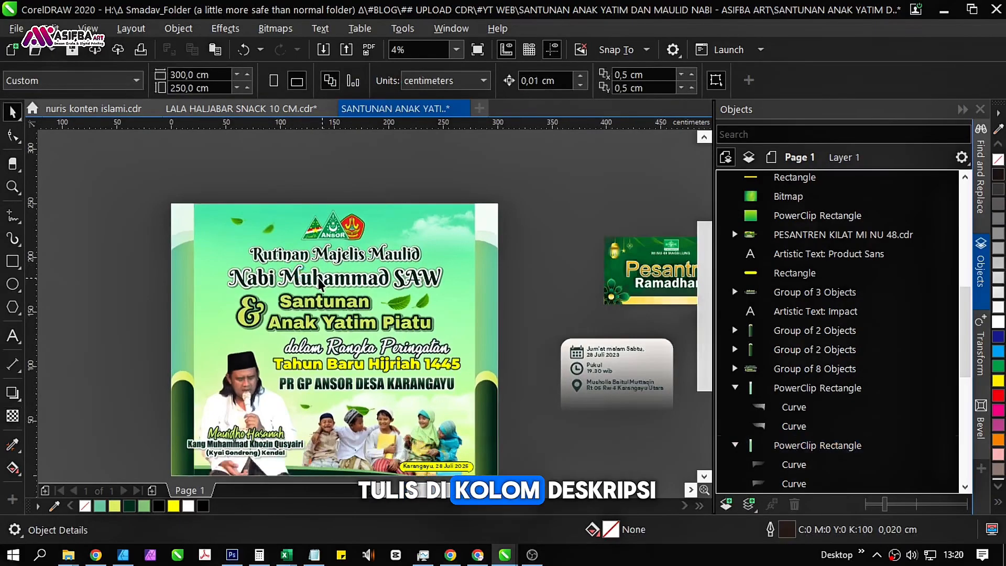
Reopen the left strip's PowerClip contents and shift the first curve's transparency midpoint toward the gradient start.
left_click(181, 305)
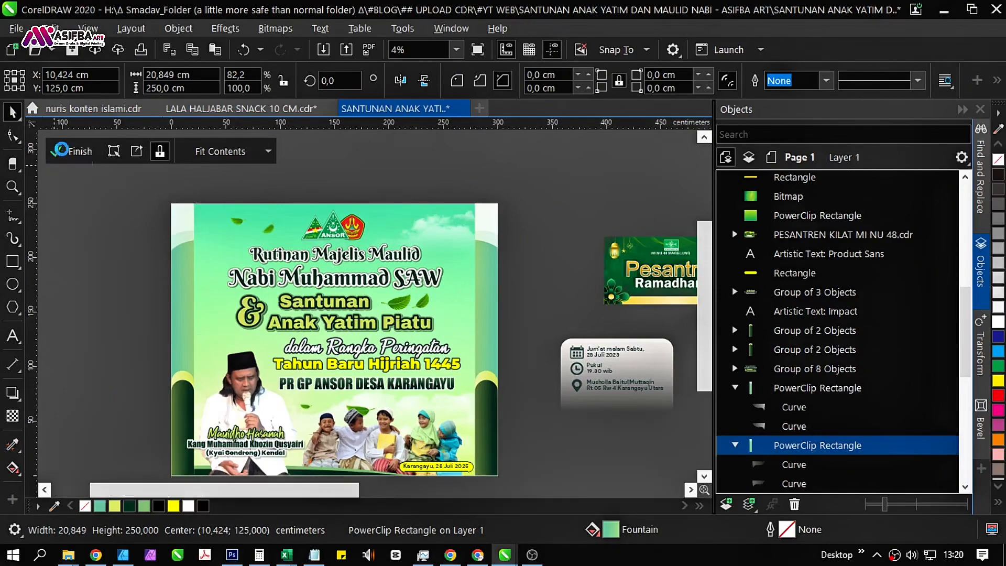
left_click(69, 151)
left_click(196, 214)
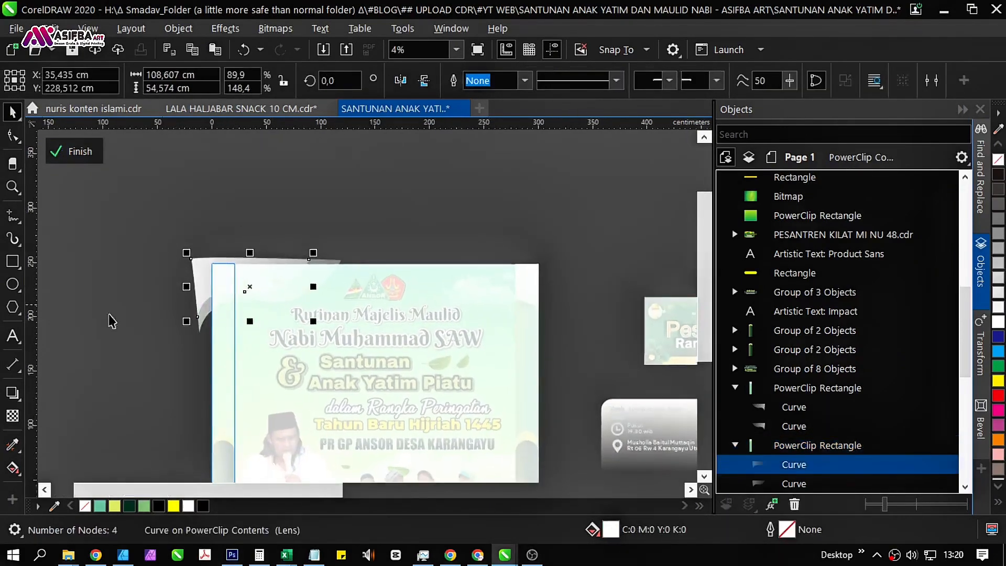
left_click(12, 416)
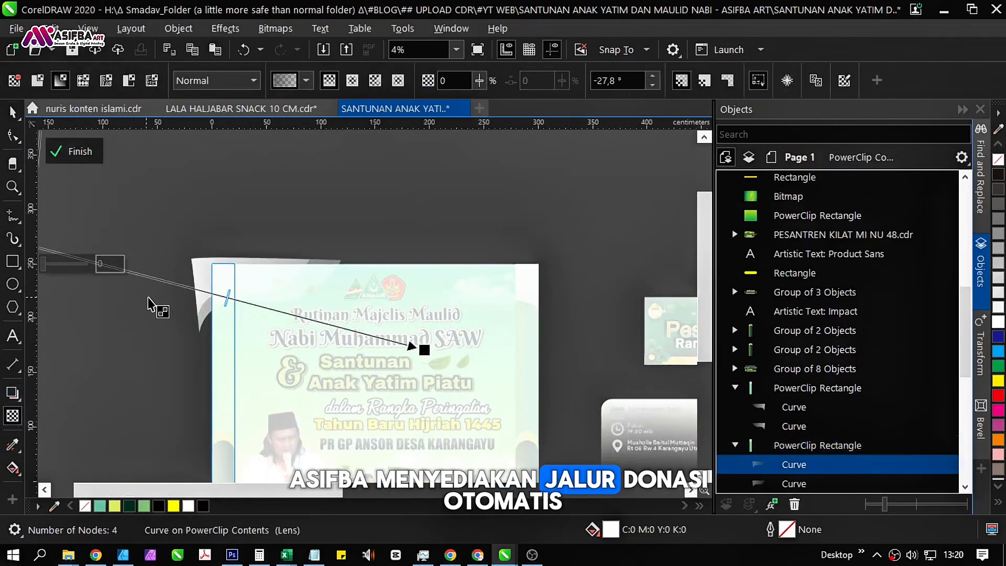
left_click_drag(224, 303, 177, 283)
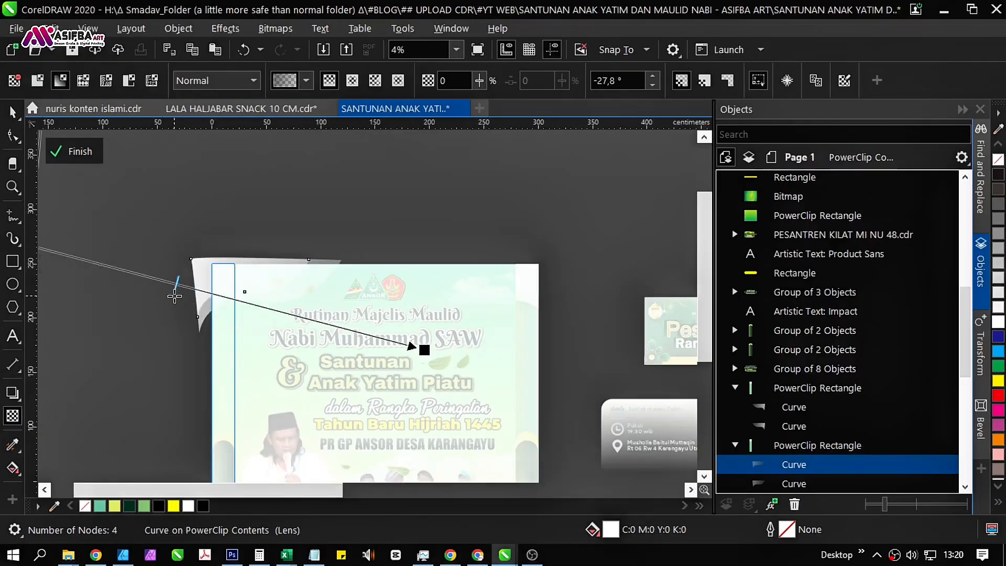
left_click(205, 318)
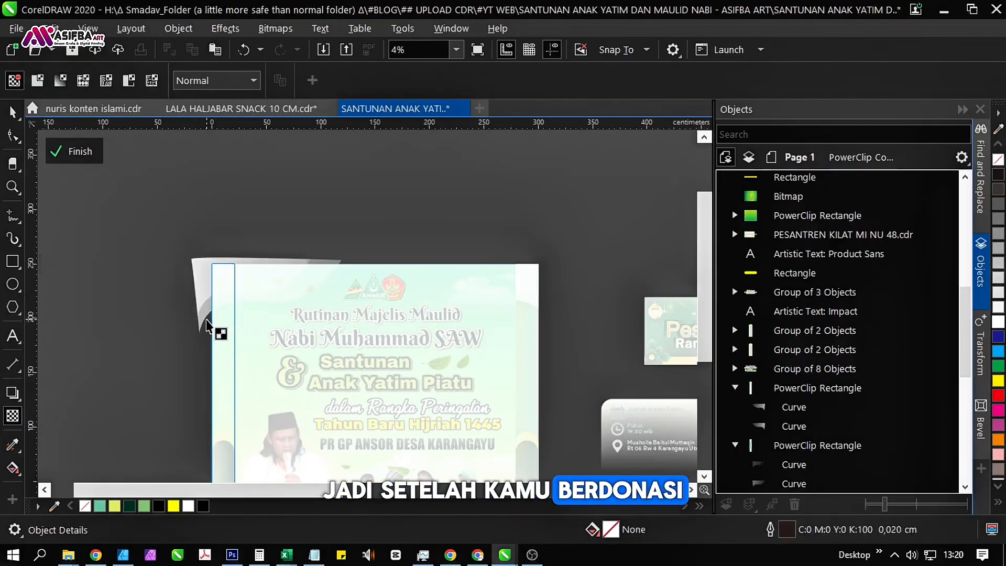
Shift the second curve's transparency midpoint toward the gradient start, near the curve's outer edge, and finish editing the left strip.
left_click(204, 318)
left_click_drag(173, 325, 249, 335)
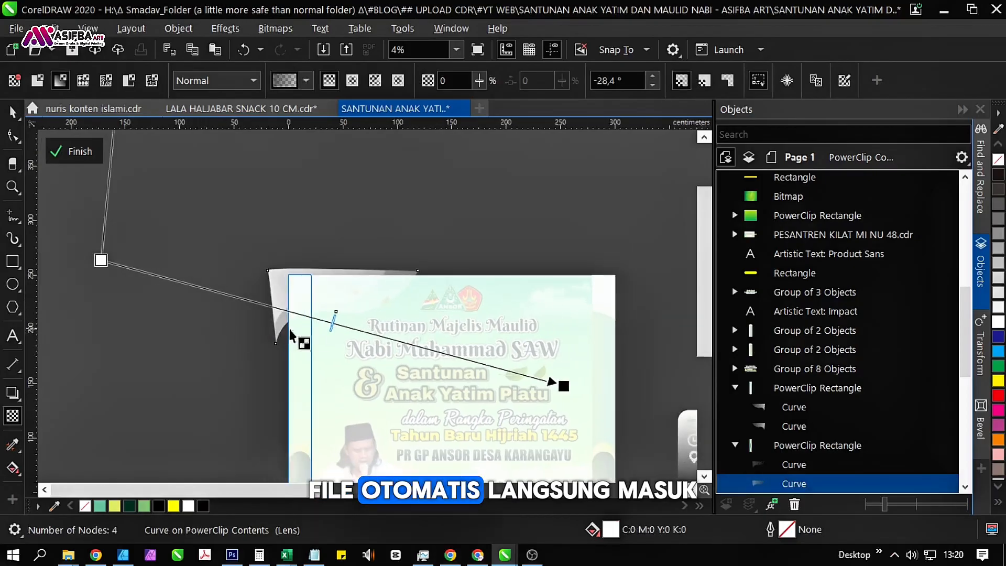
left_click_drag(330, 325, 272, 308)
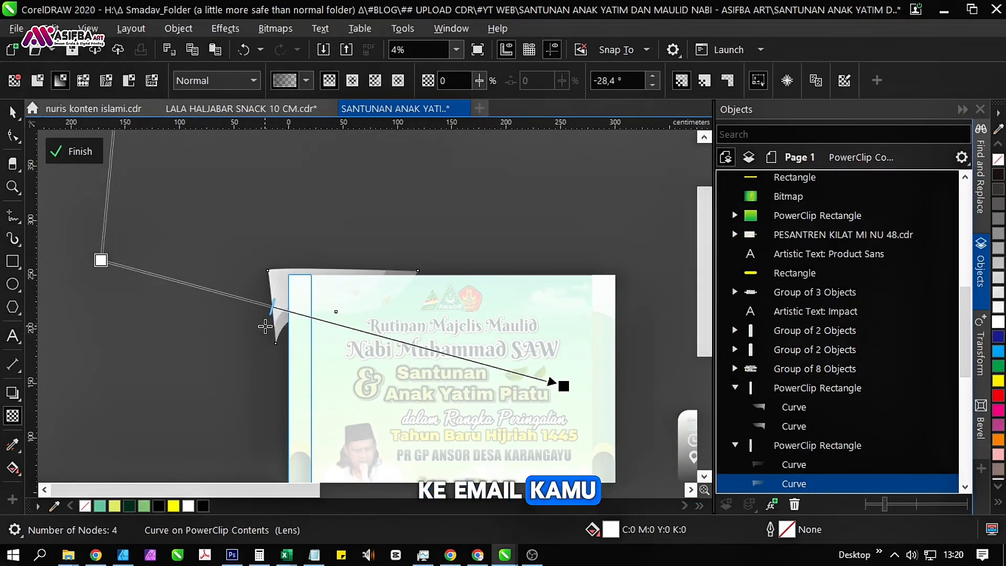
left_click(72, 151)
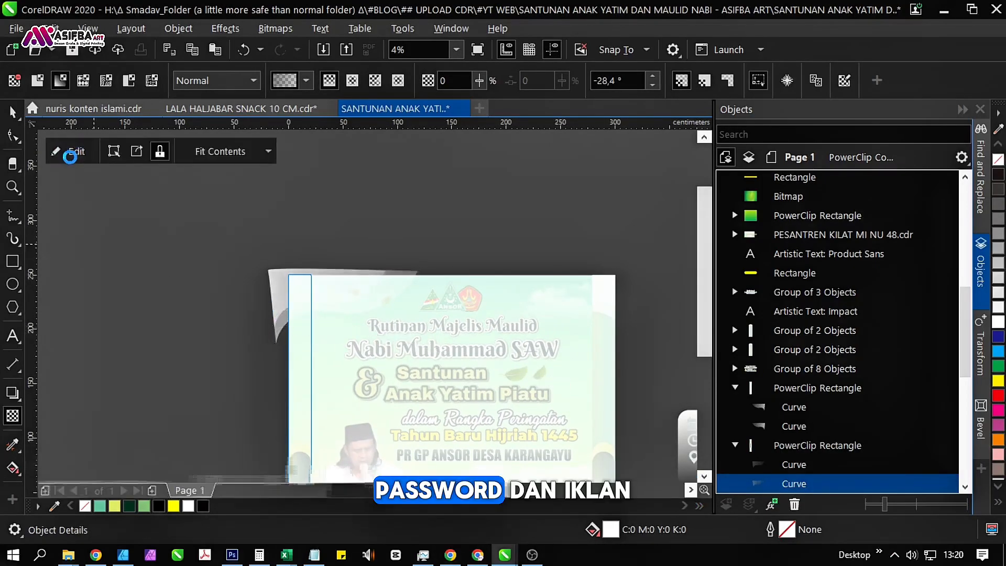
key("space")
left_click(278, 343)
left_click_drag(278, 343, 183, 285)
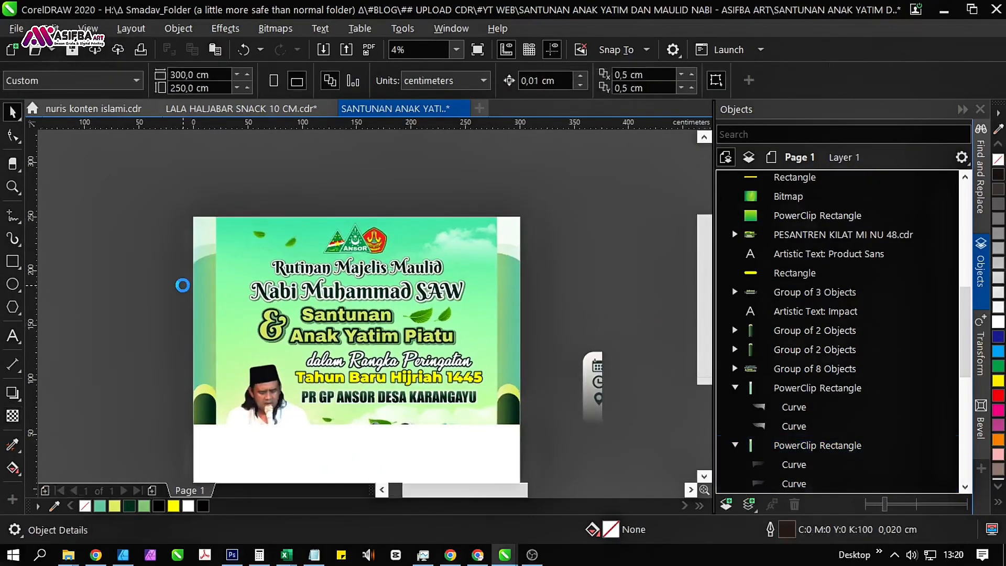
Open the left strip's PowerClip contents and group its two curves.
left_click(197, 314)
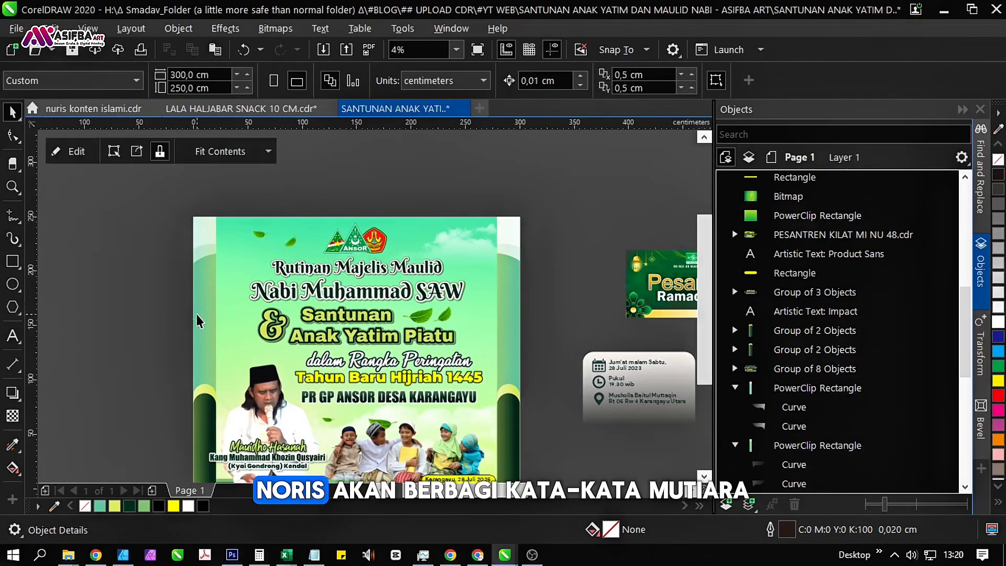
left_click(74, 151)
left_click(94, 251)
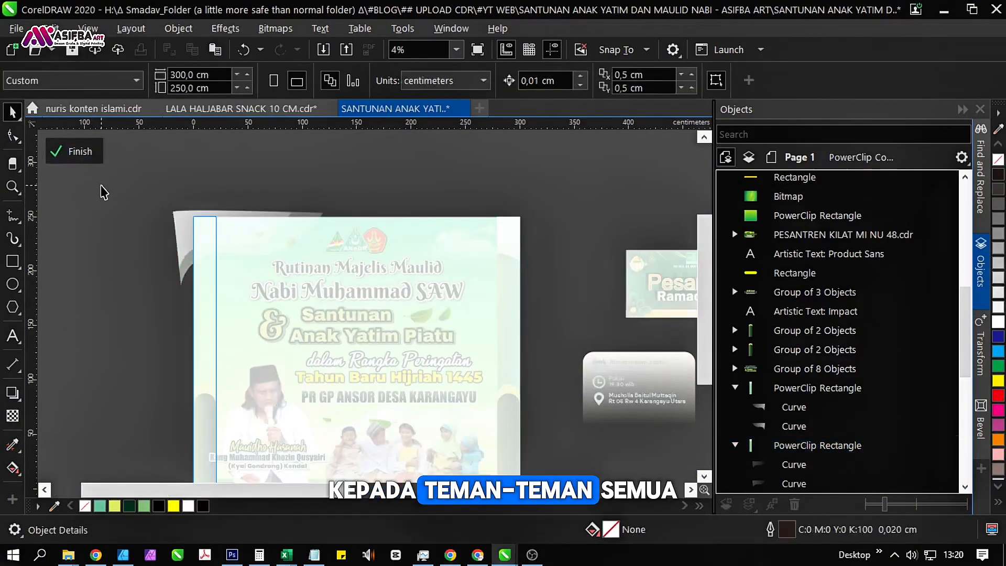
left_click_drag(100, 185, 367, 313)
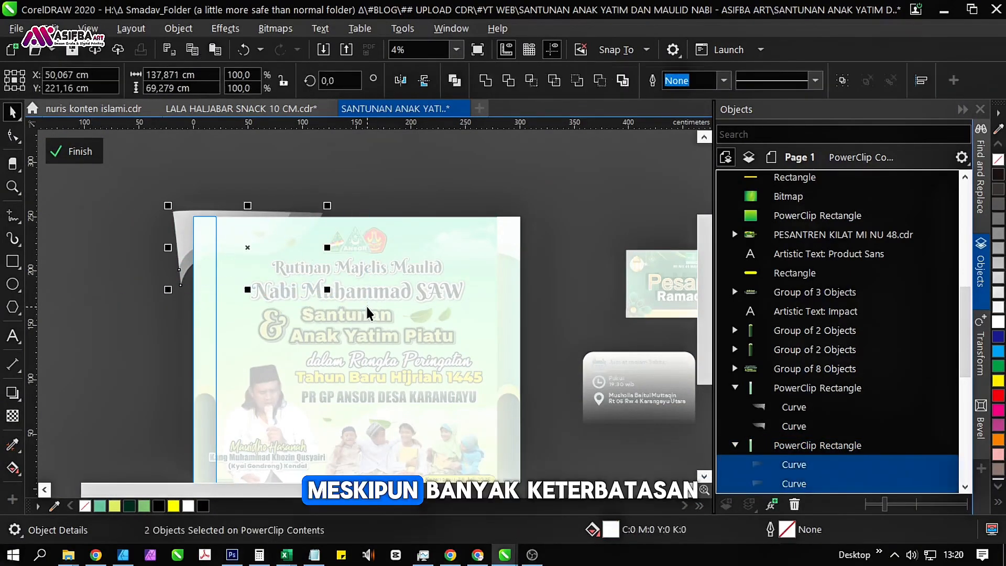
key("ctrl+g")
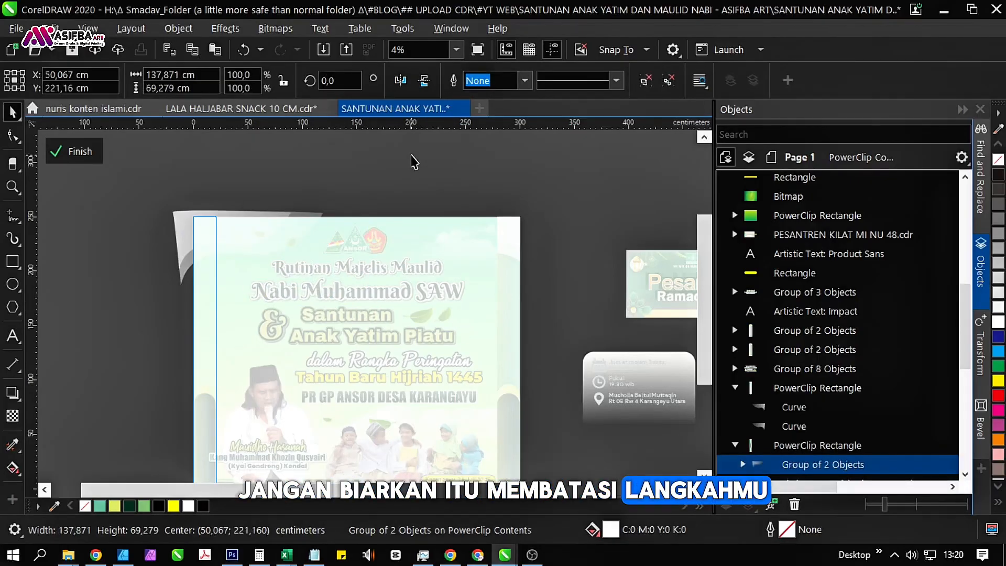
Finish editing the strip, place a copy of the curve group on the page and mirror it horizontally toward the banner's right side.
left_click(71, 151)
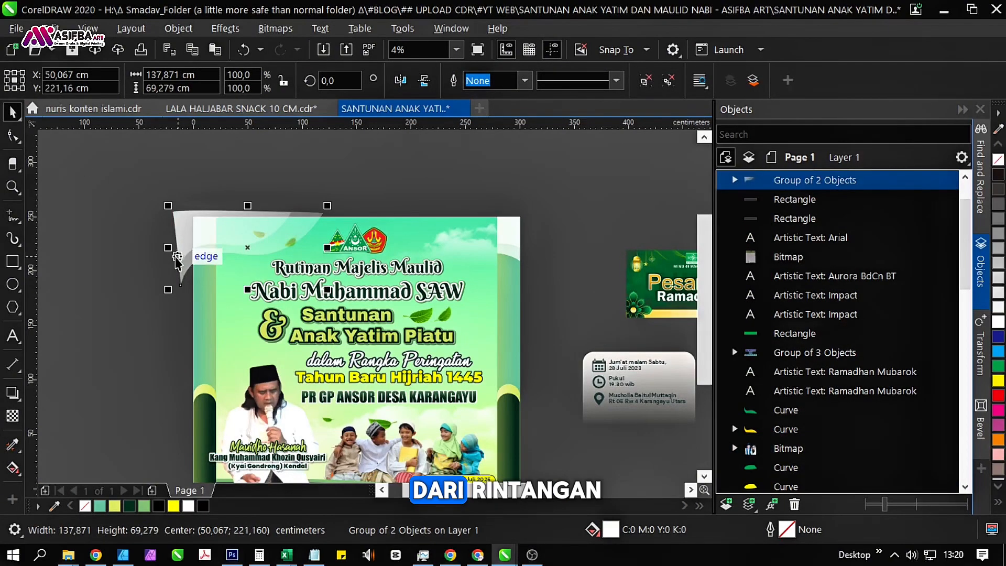
left_click_drag(167, 248, 477, 248)
Delete the two old curves inside the right side strip's PowerClip and finish editing its contents.
left_click(500, 288)
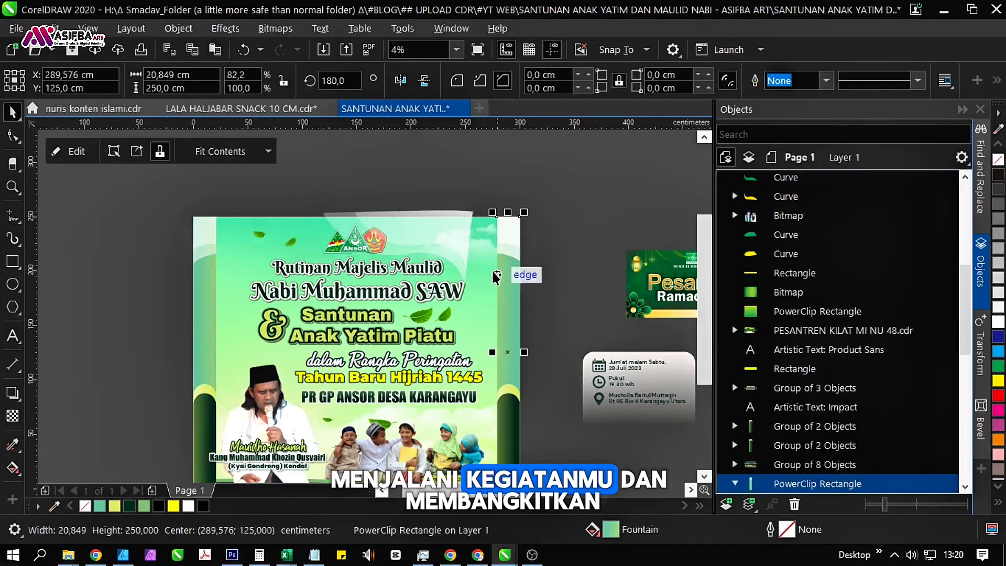
left_click(76, 151)
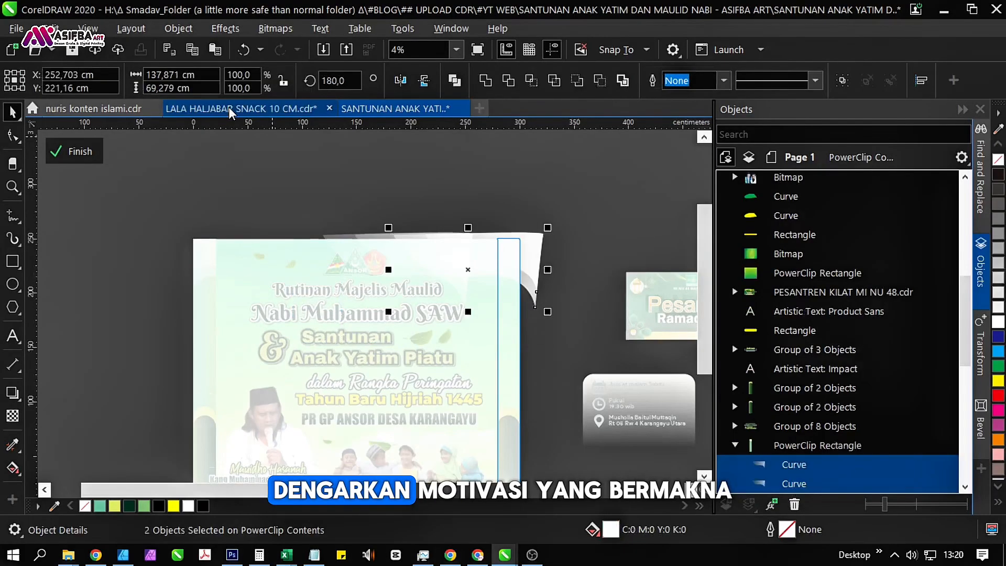
key("Escape")
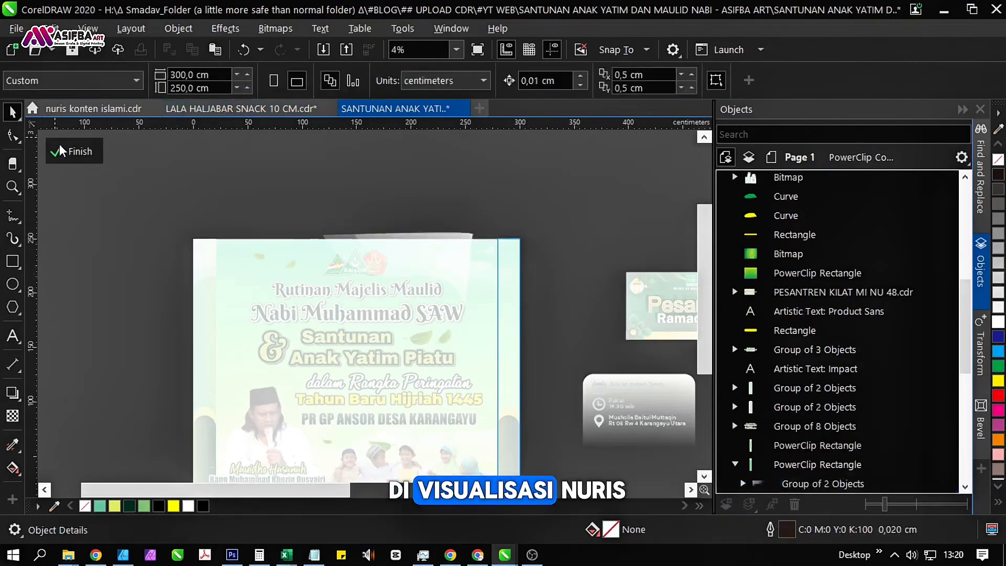
left_click(71, 152)
left_click_drag(545, 196, 169, 338)
Move the mirrored curve group horizontally over the banner's upper right corner, with its center at about X 245.2 cm.
left_click_drag(427, 289, 290, 287)
left_click(290, 215)
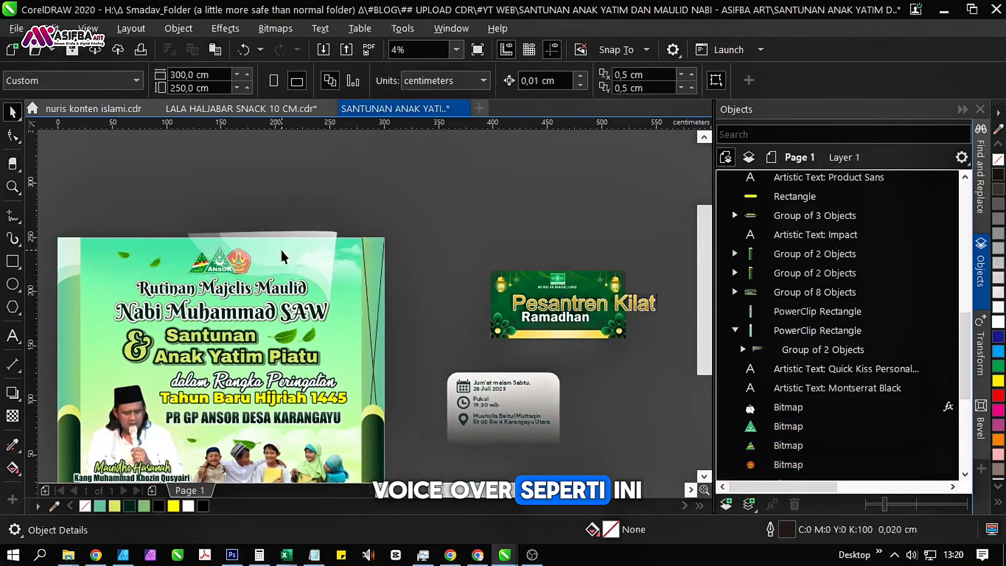
left_click(273, 252)
scroll(271, 252, "up", 1)
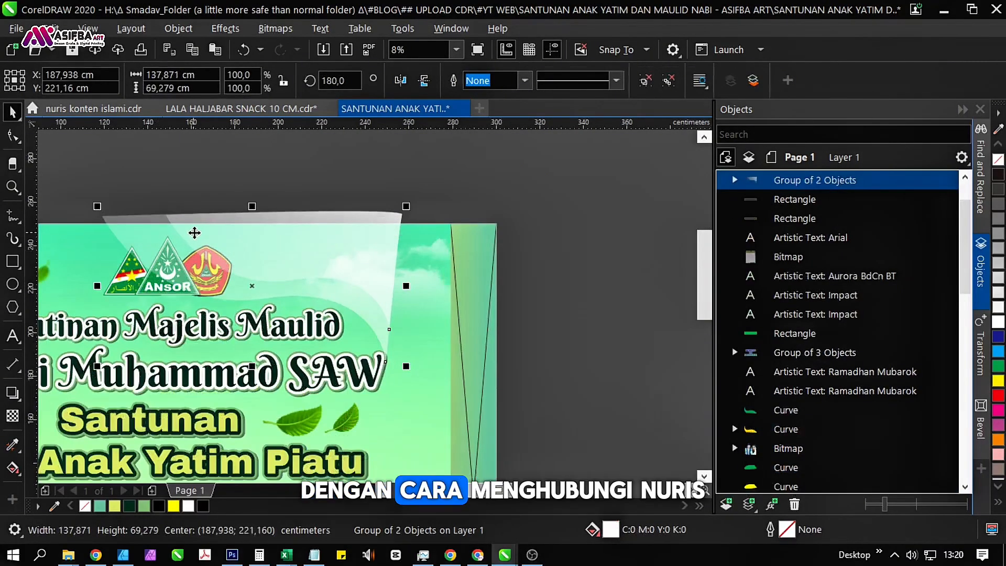
left_click_drag(195, 236, 384, 235)
scroll(625, 231, "down", 1)
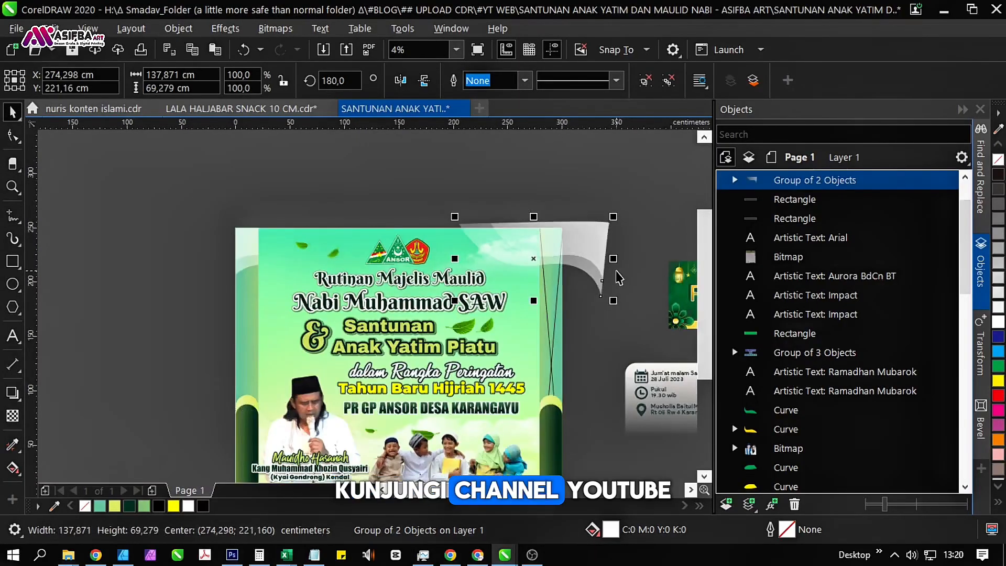
scroll(618, 277, "up", 1)
left_click_drag(595, 246, 515, 241)
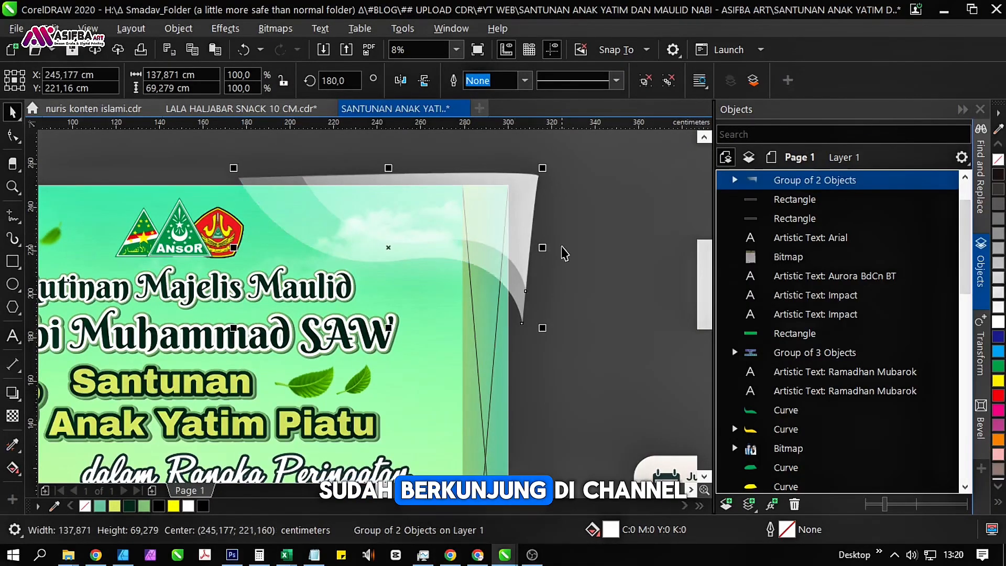
Add a horizontal guideline at about Y 207.7 cm and shift the curve group right to about X 251.6 cm.
scroll(560, 246, "down", 1)
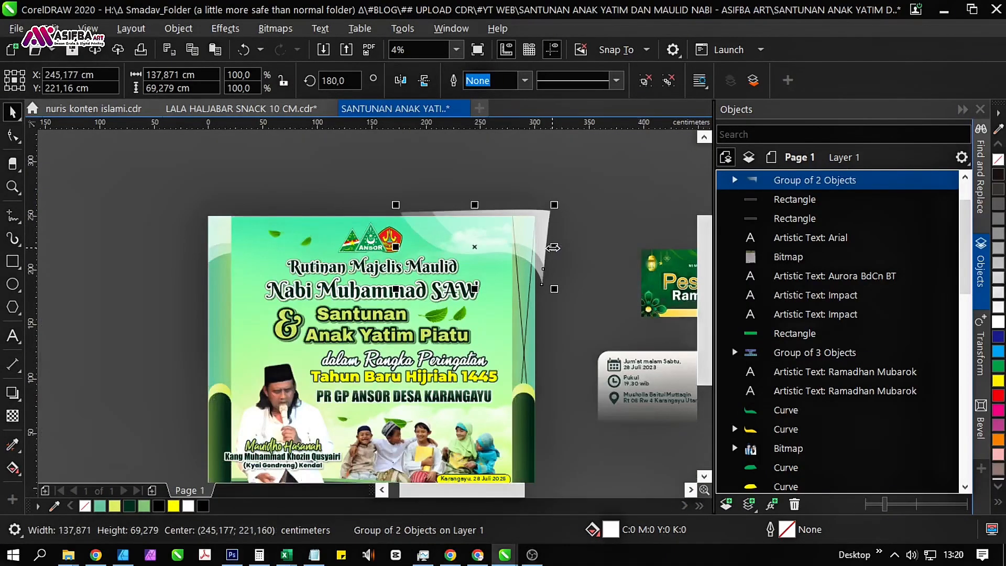
left_click_drag(402, 125, 205, 268)
scroll(551, 248, "up", 1)
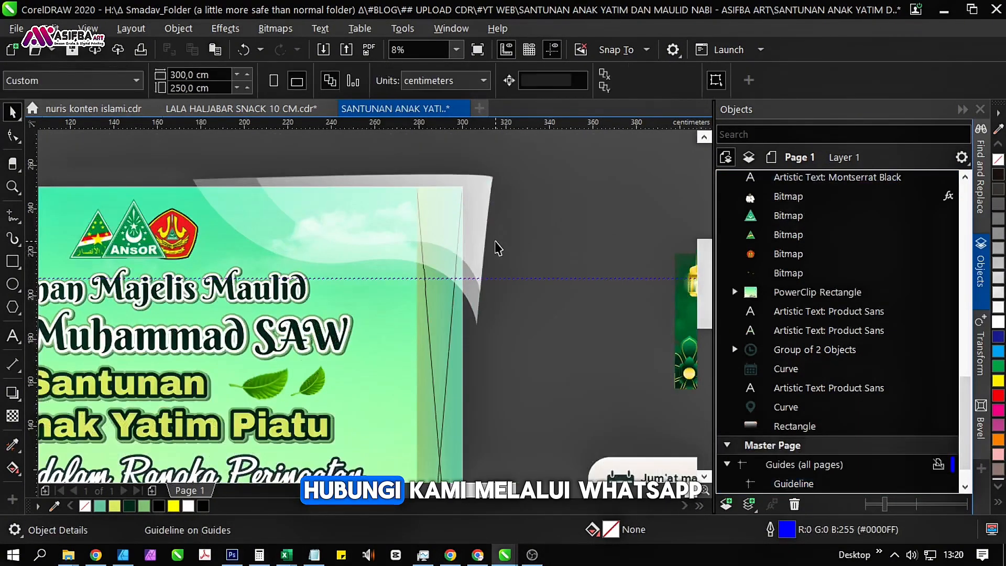
left_click(433, 235)
left_click_drag(360, 232, 371, 234)
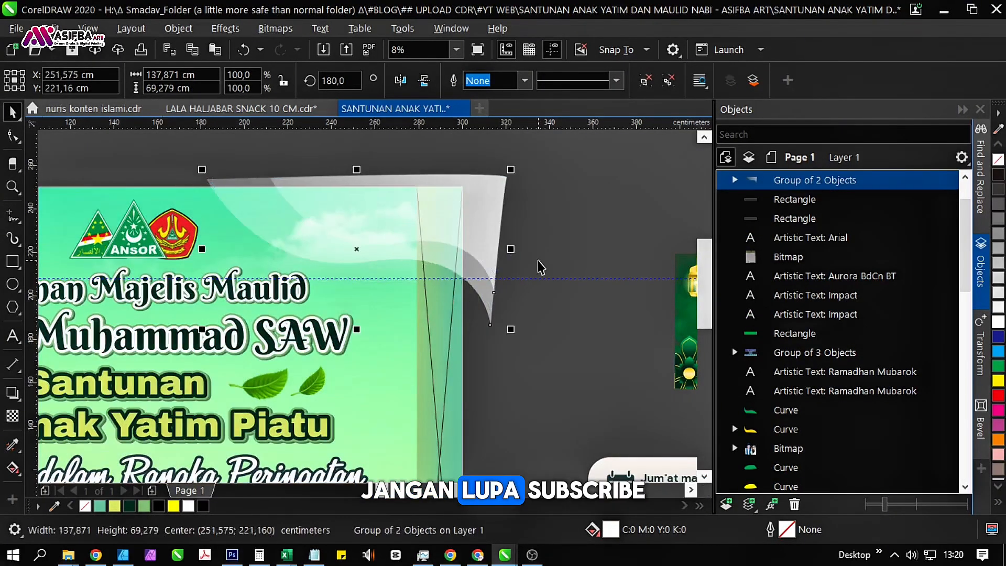
PowerClip the mirrored curve group inside the right side strip.
right_click(483, 251)
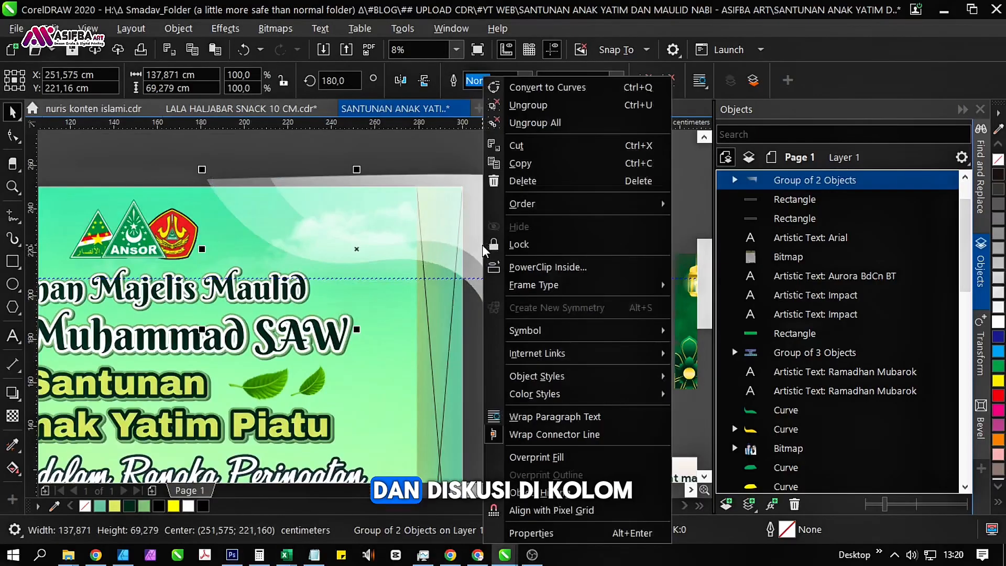
left_click(547, 267)
left_click(442, 325)
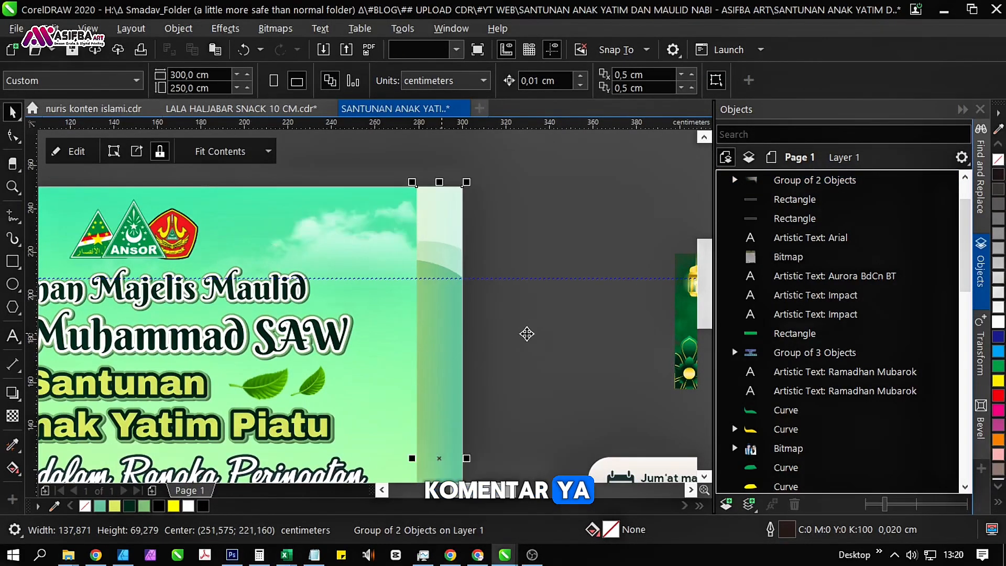
left_click(489, 243)
Delete the horizontal guideline and save the banner document.
scroll(494, 281, "down", 2)
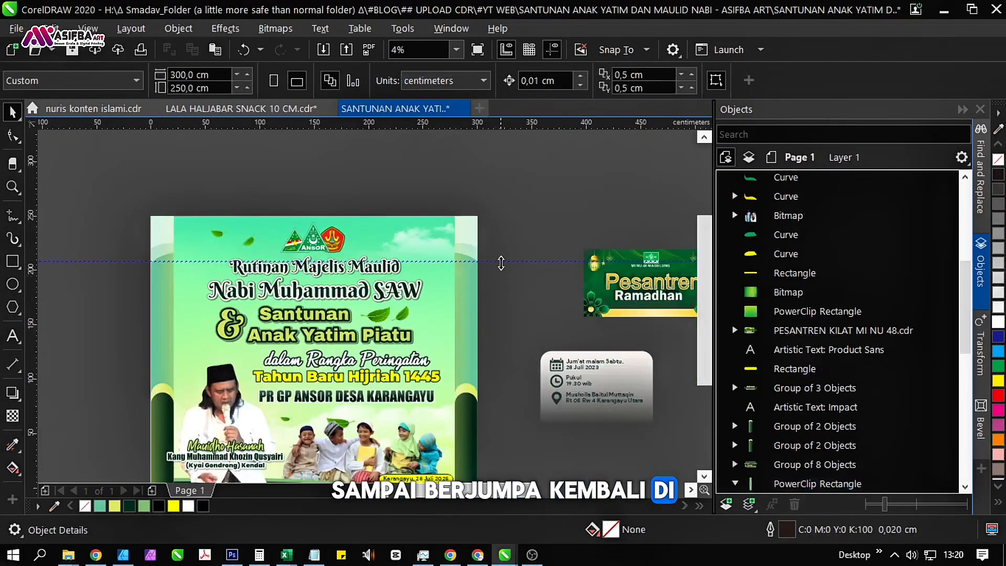
left_click(500, 262)
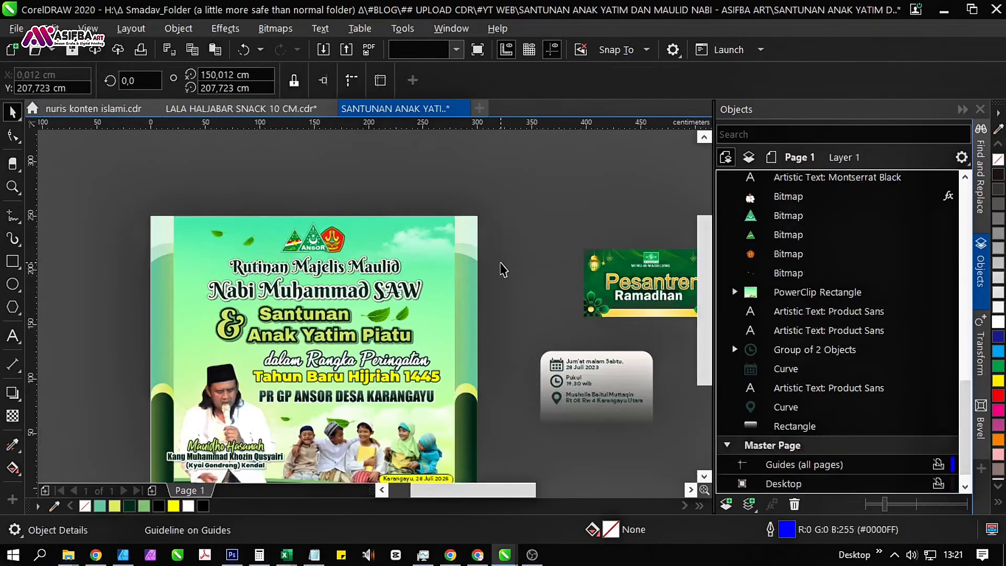
key("Delete")
left_click_drag(477, 319, 461, 237)
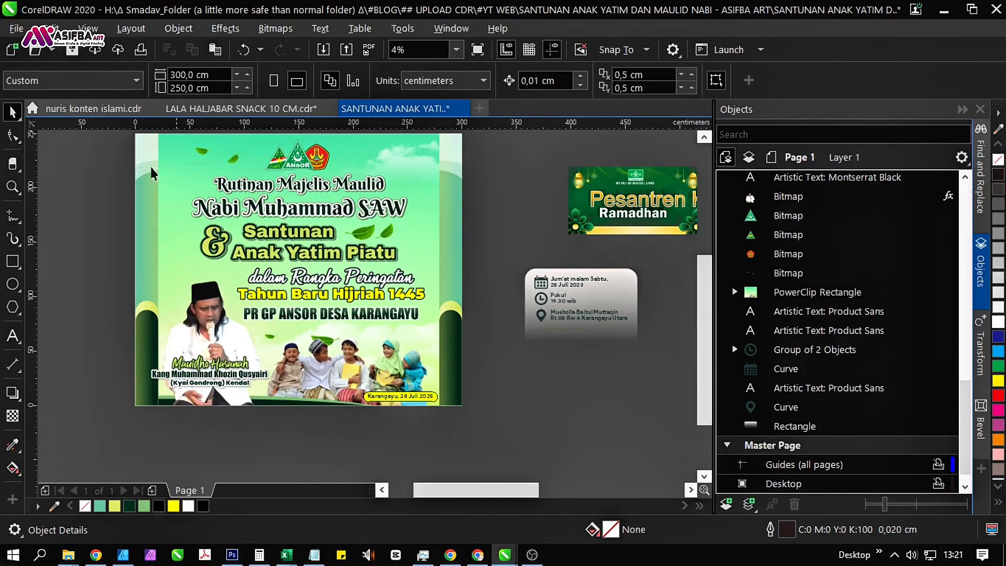
left_click(86, 79)
scroll(236, 244, "up", 3)
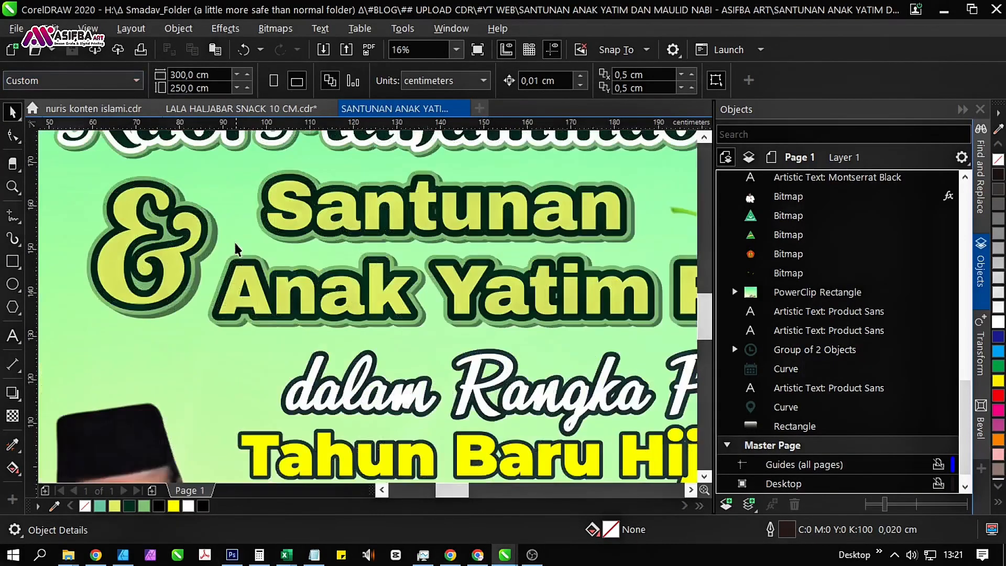
Ungroup the main event title group containing the Maulid Nabi heading, the leaves and the Santunan text.
left_click(189, 240)
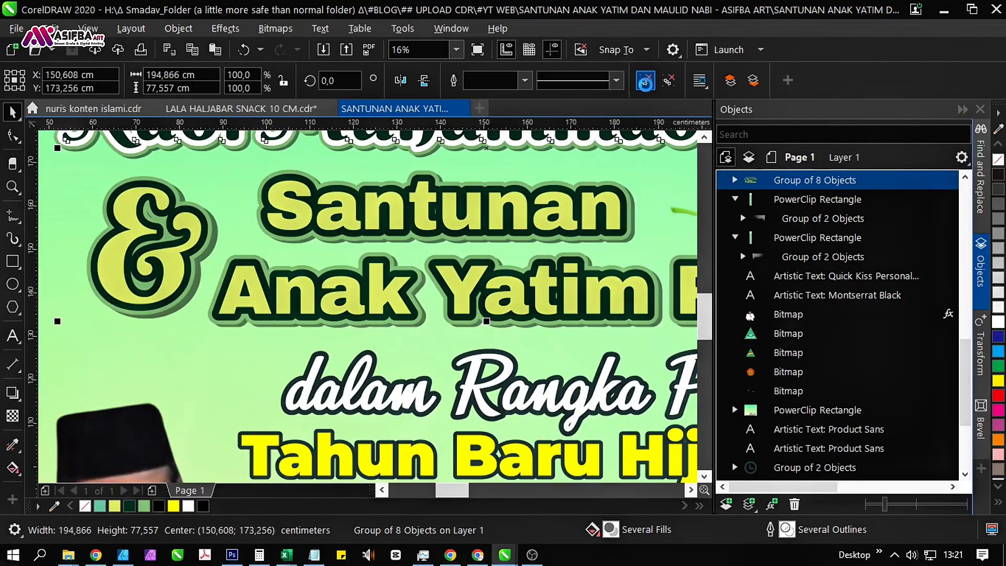
left_click(645, 83)
scroll(184, 285, "down", 1)
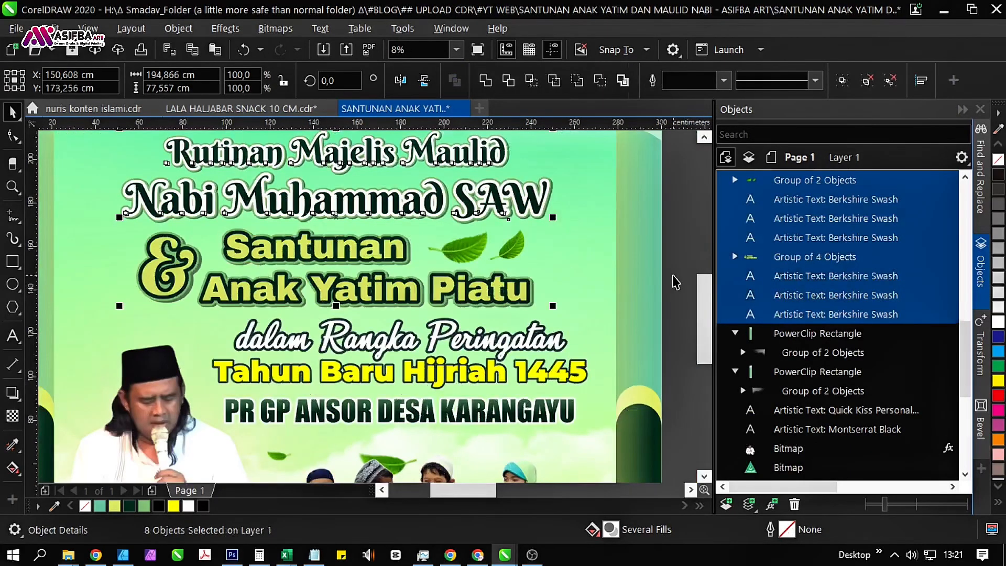
left_click_drag(529, 288, 619, 305)
left_click(512, 288)
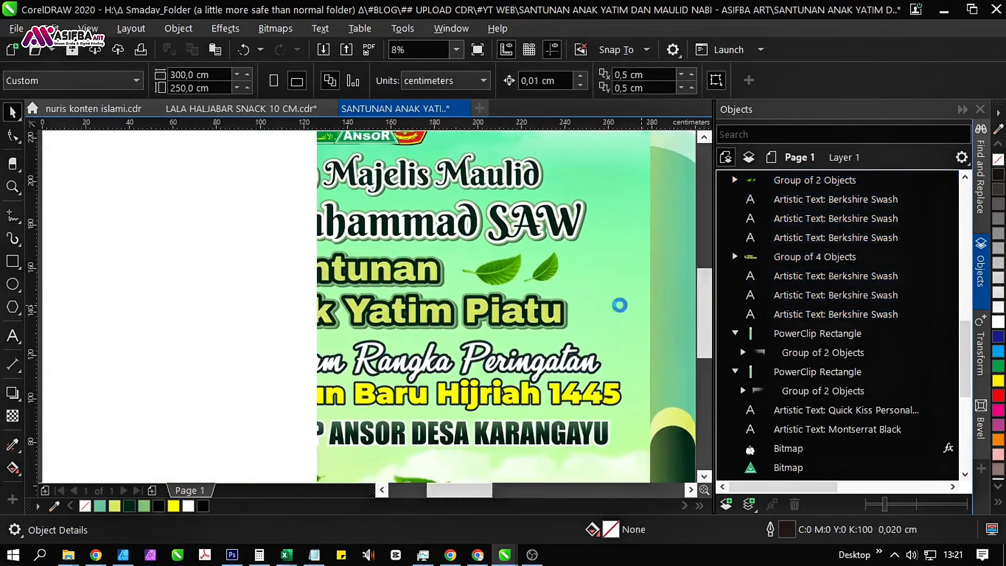
Ungroup the "& Santunan Anak Yatim Piatu" text group into its separate text objects.
left_click(357, 317)
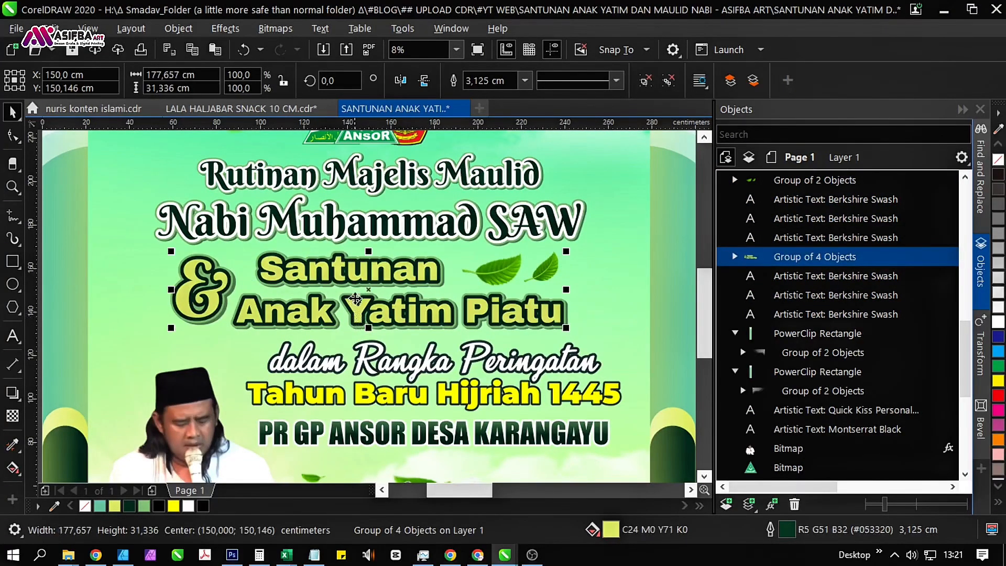
left_click(645, 83)
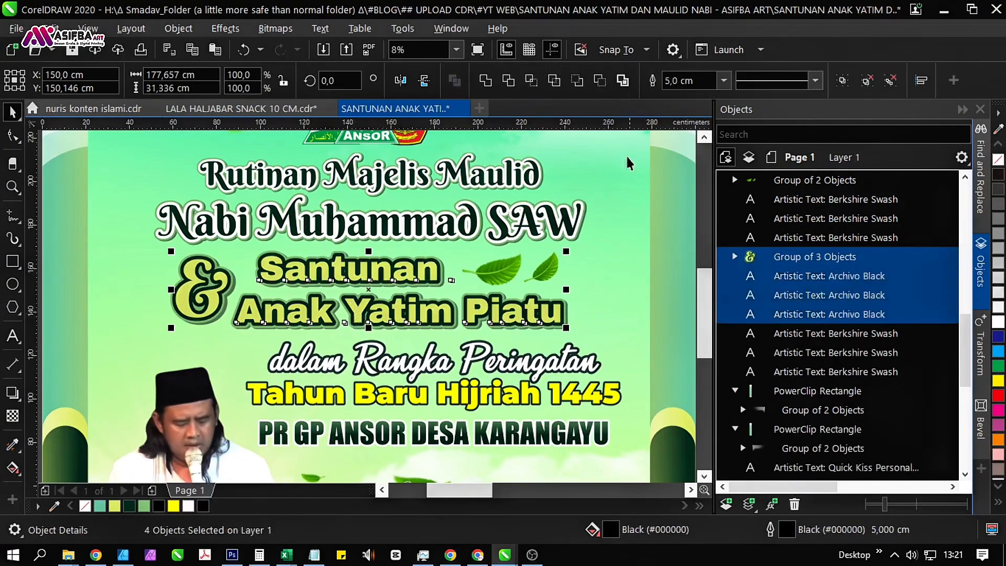
left_click_drag(575, 244, 455, 216)
left_click(621, 262)
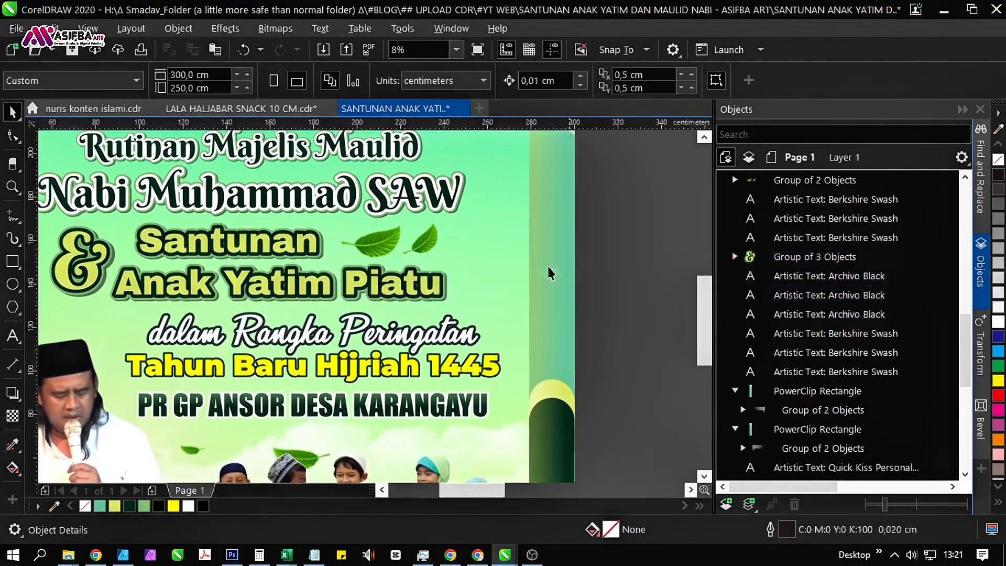
Fill the front "Santunan Anak Yatim Piatu" text and the ampersand group with white.
left_click(307, 286)
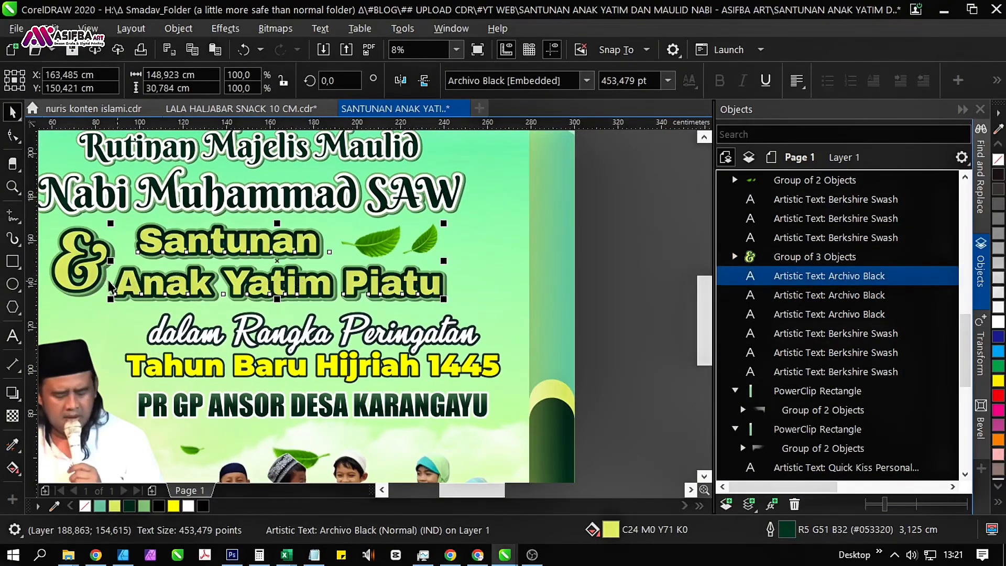
left_click(63, 269, "shift")
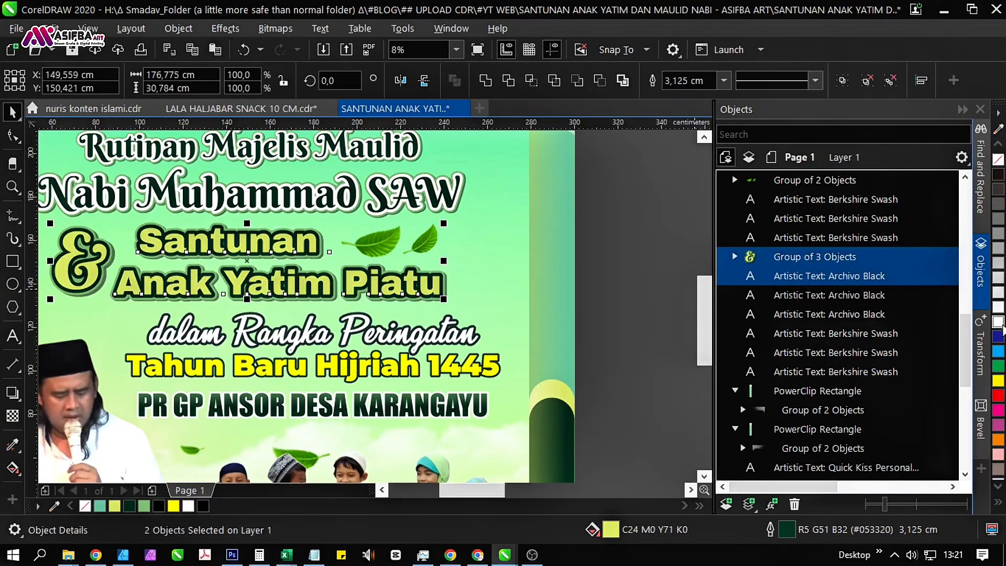
left_click(998, 321)
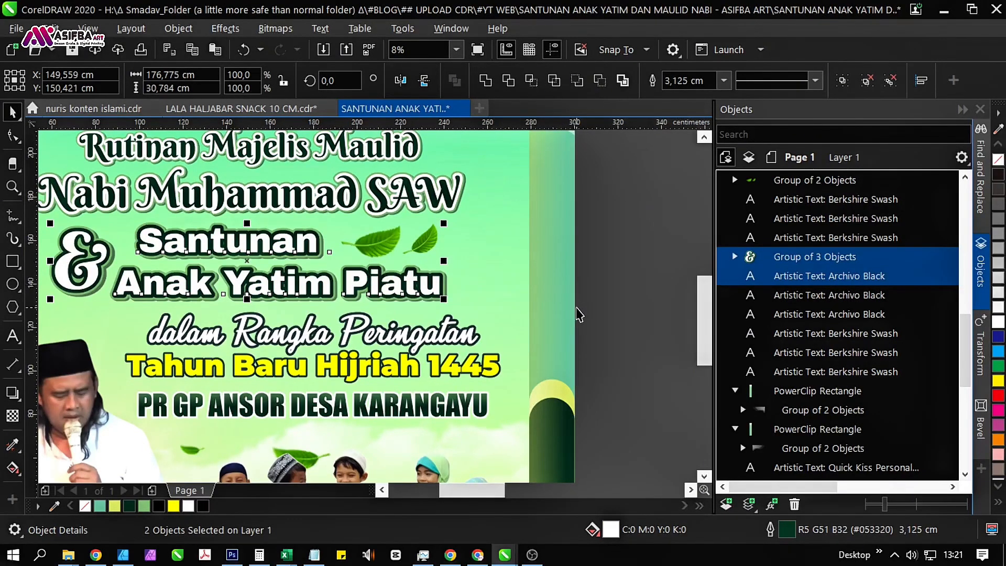
left_click_drag(436, 275, 446, 299)
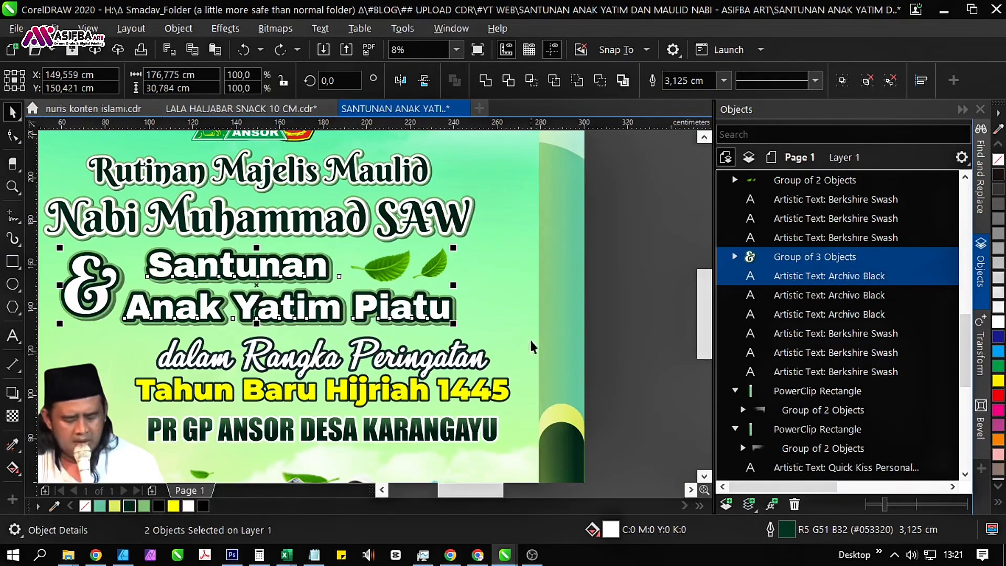
left_click(556, 322)
Ungroup the ampersand group beside the Santunan text into its separate layered characters.
left_click(105, 310)
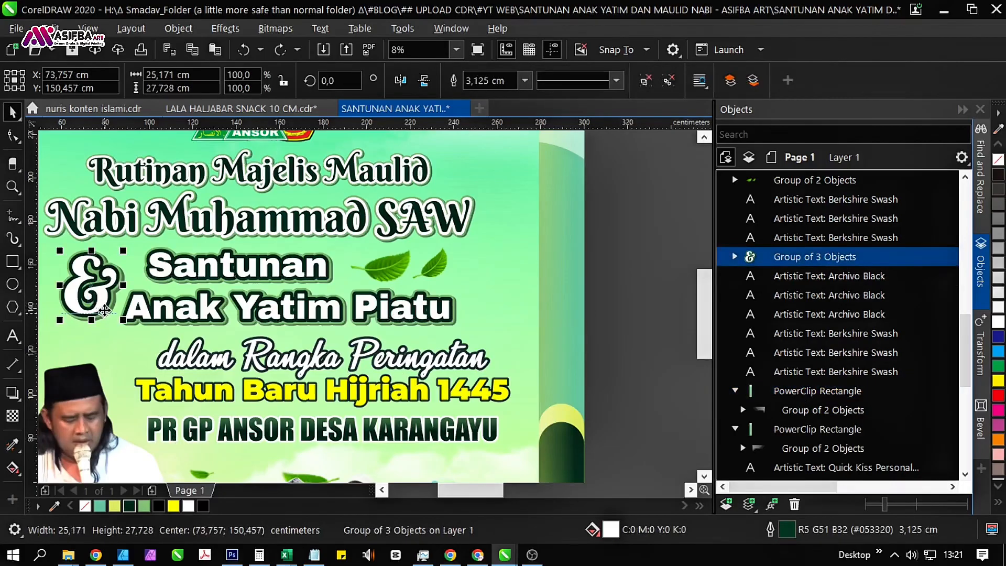
left_click_drag(105, 310, 101, 251)
key("ctrl+z")
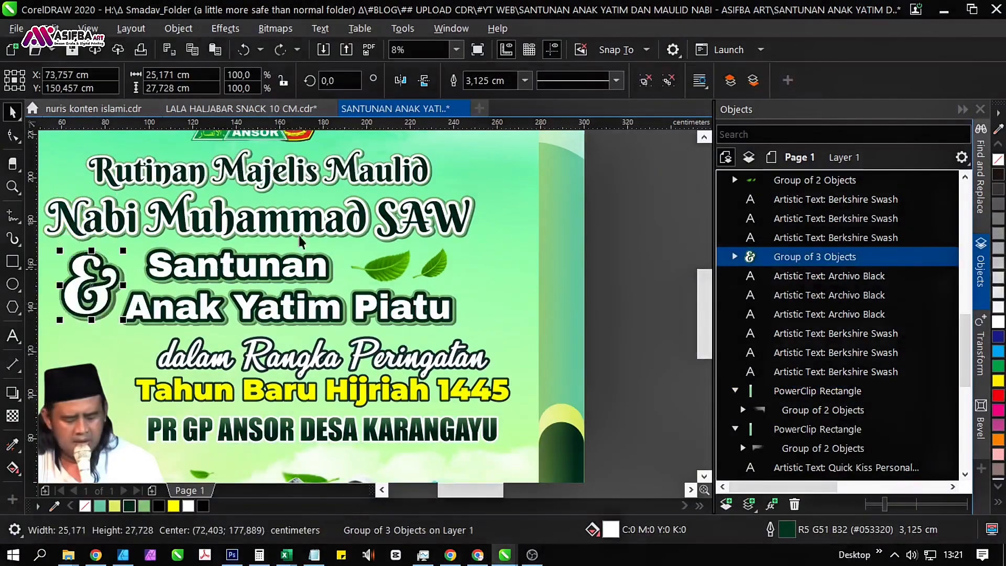
left_click(647, 83)
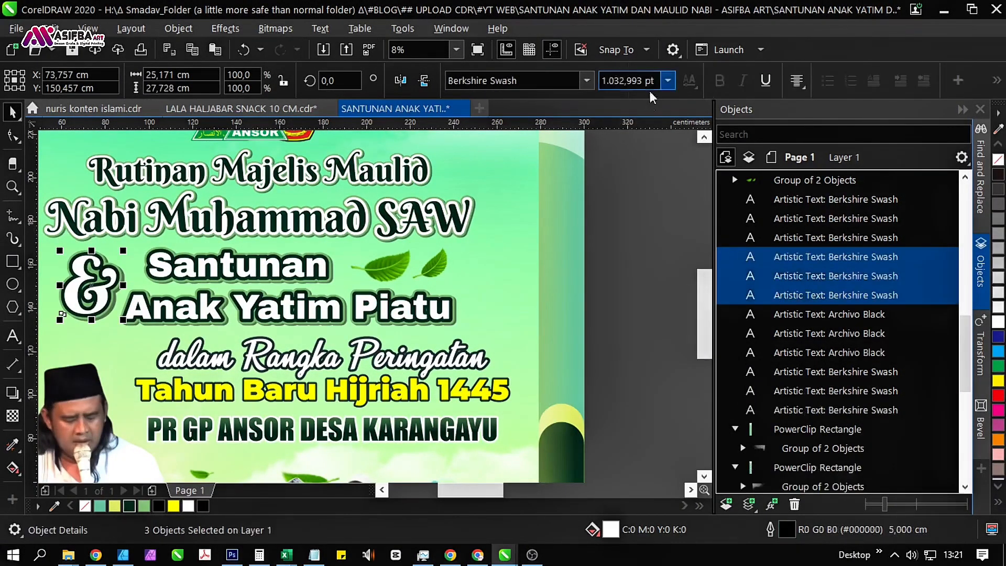
key("Escape")
left_click_drag(83, 324, 148, 326)
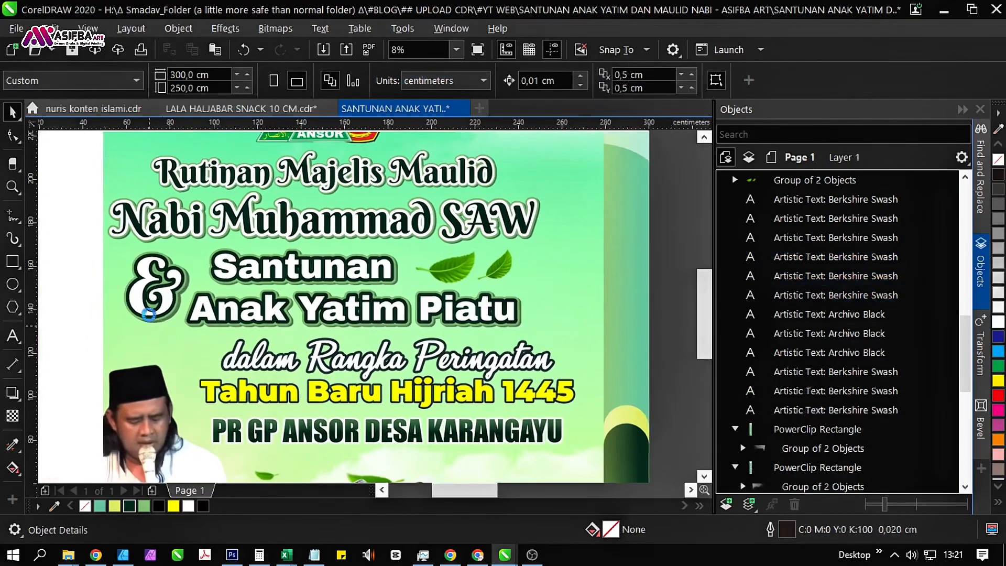
Apply a one-step inward contour with an offset of about 0.471 cm and a blue fill to the front white ampersand.
left_click(148, 301)
scroll(149, 301, "up", 2)
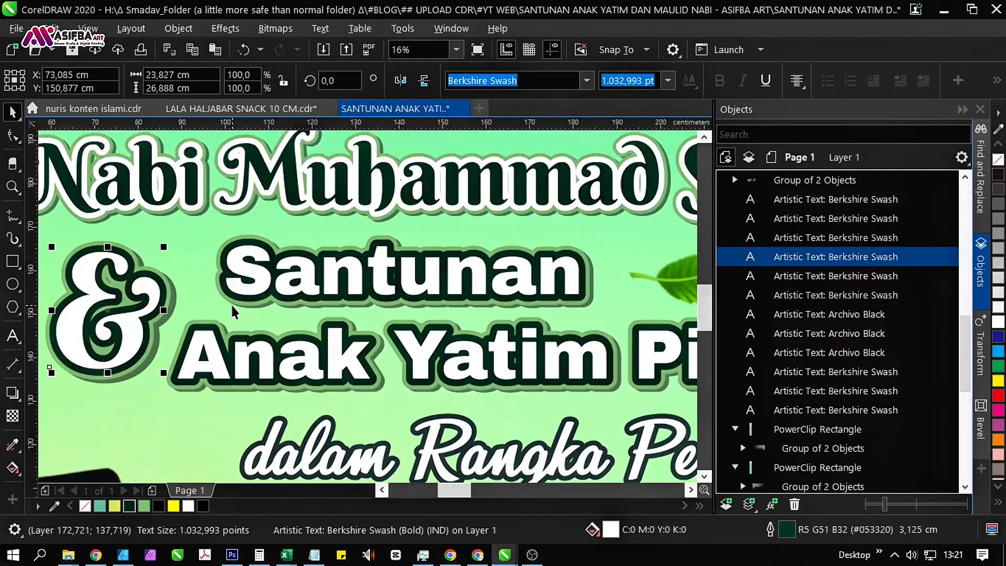
left_click_drag(173, 320, 215, 366)
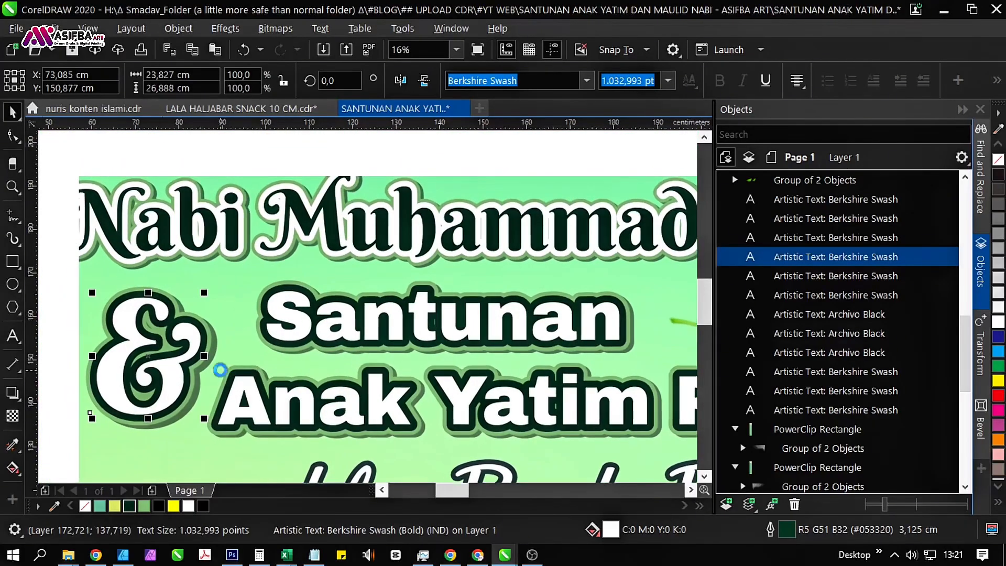
left_click(12, 393)
scroll(117, 352, "up", 2)
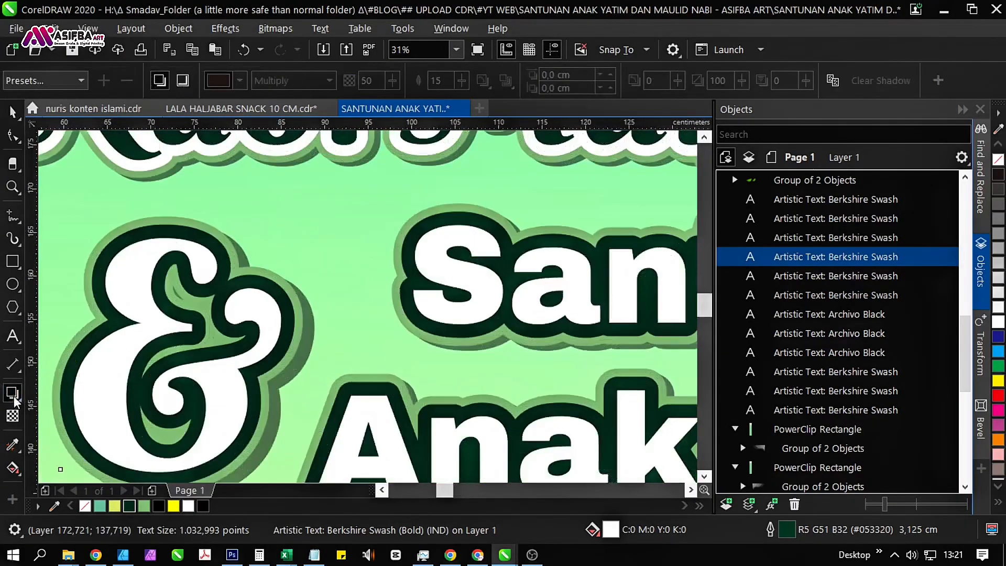
left_click(16, 401)
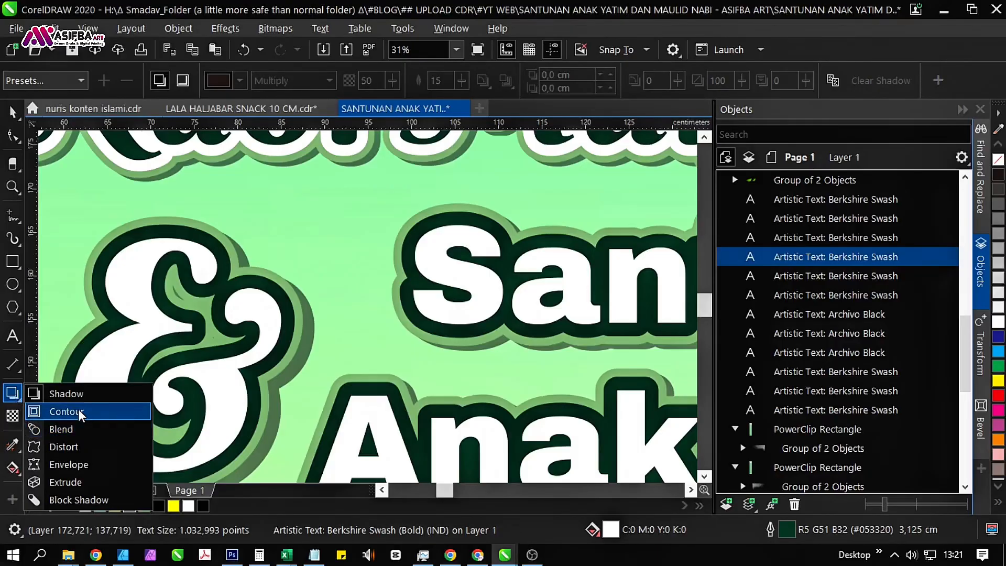
left_click_drag(136, 328, 96, 350)
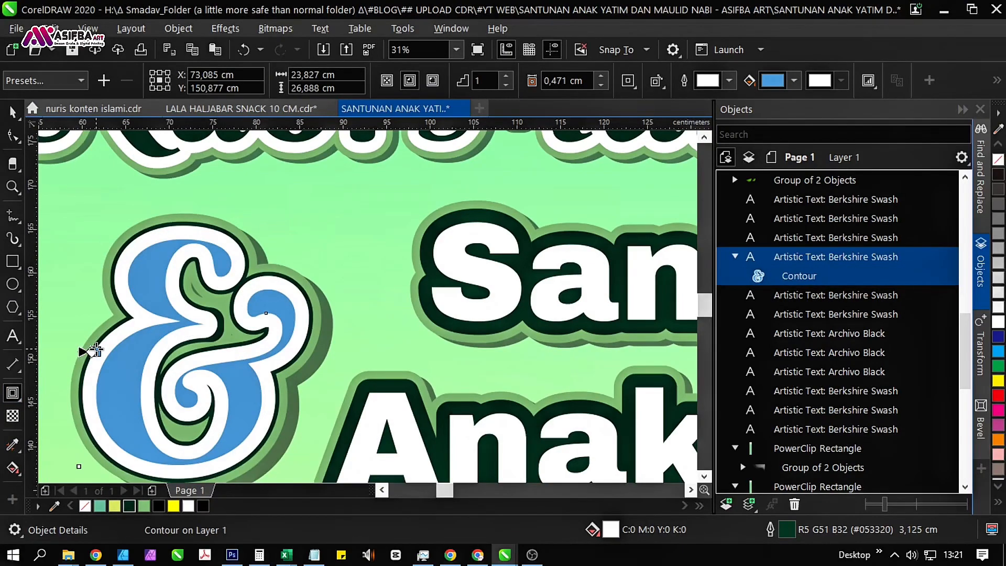
Break the contour apart from the ampersand and remove the outline of the separated blue curve.
key("ctrl+k")
scroll(327, 340, "down", 1)
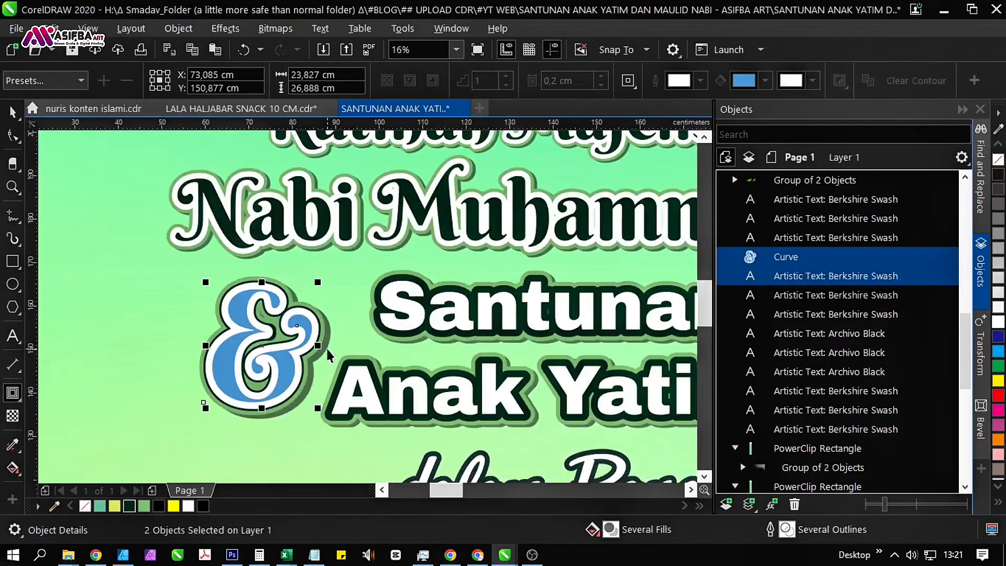
key("space")
left_click_drag(307, 367, 371, 343)
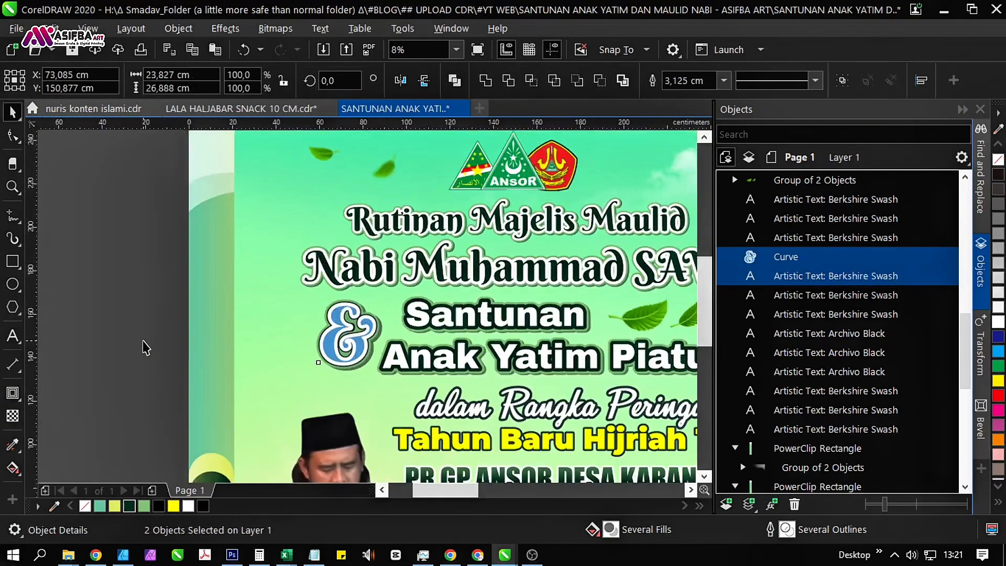
left_click(143, 341)
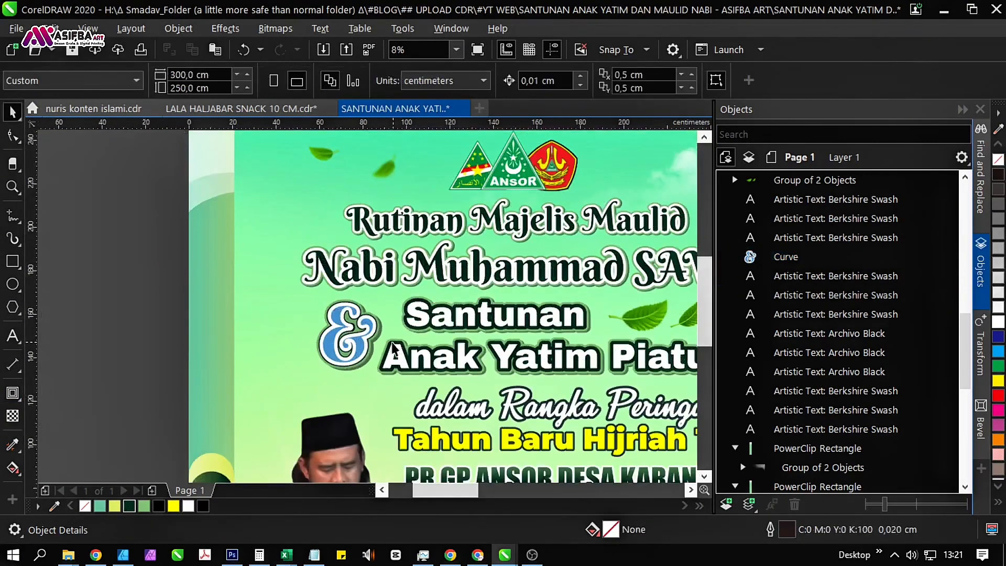
left_click(368, 329)
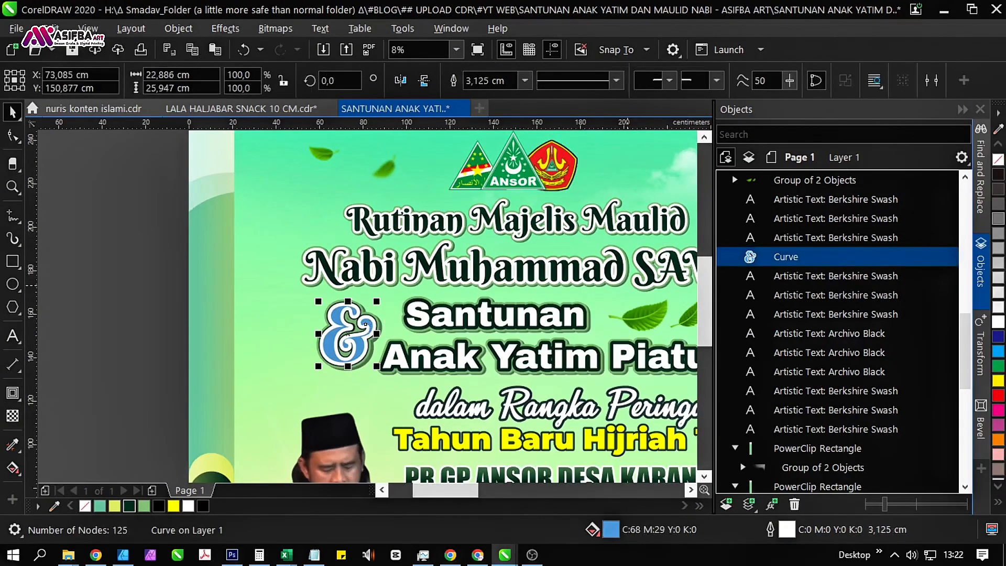
right_click(999, 167)
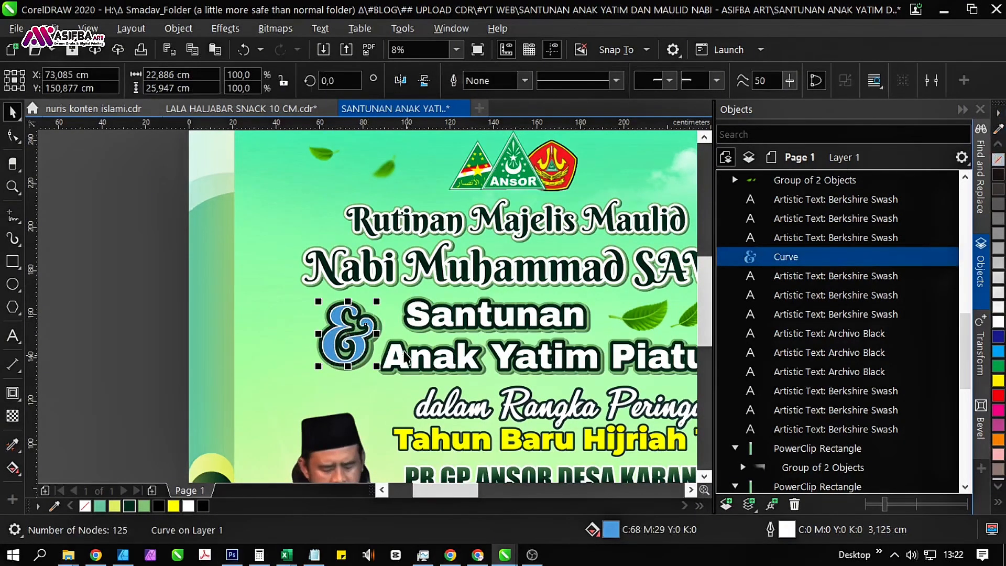
Duplicate the blue ampersand curve slightly down and right, at about X 74.0, Y 150.0 cm, and fill the copy dark blue.
scroll(355, 337, "up", 4)
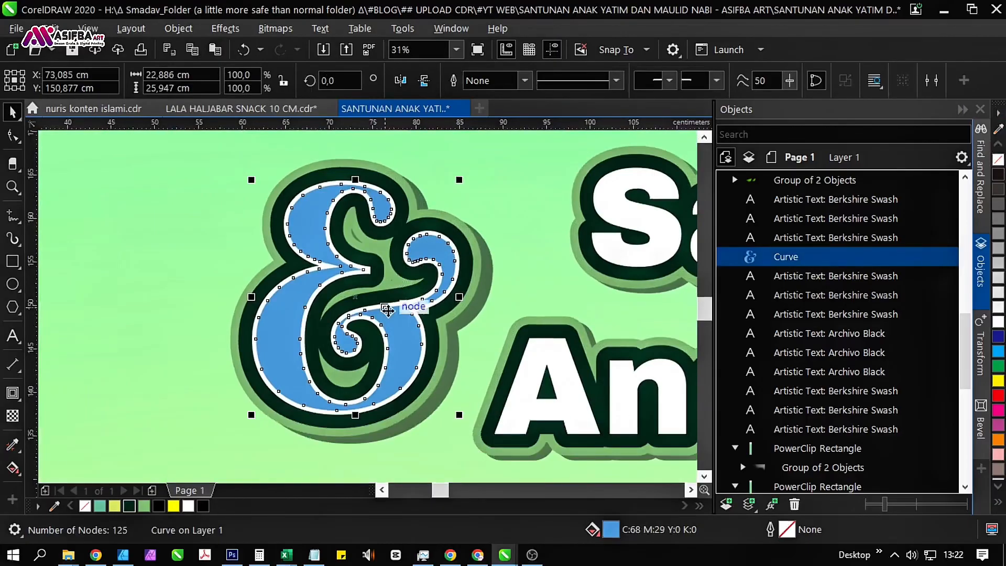
scroll(388, 309, "up", 2)
scroll(386, 310, "down", 2)
scroll(301, 290, "up", 2)
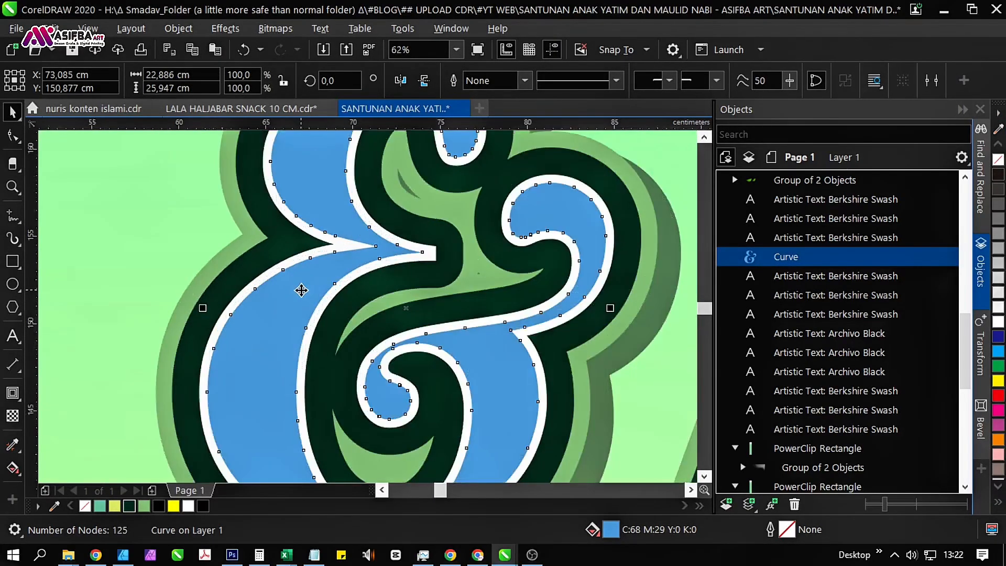
left_click_drag(302, 289, 317, 305)
right_click(317, 305)
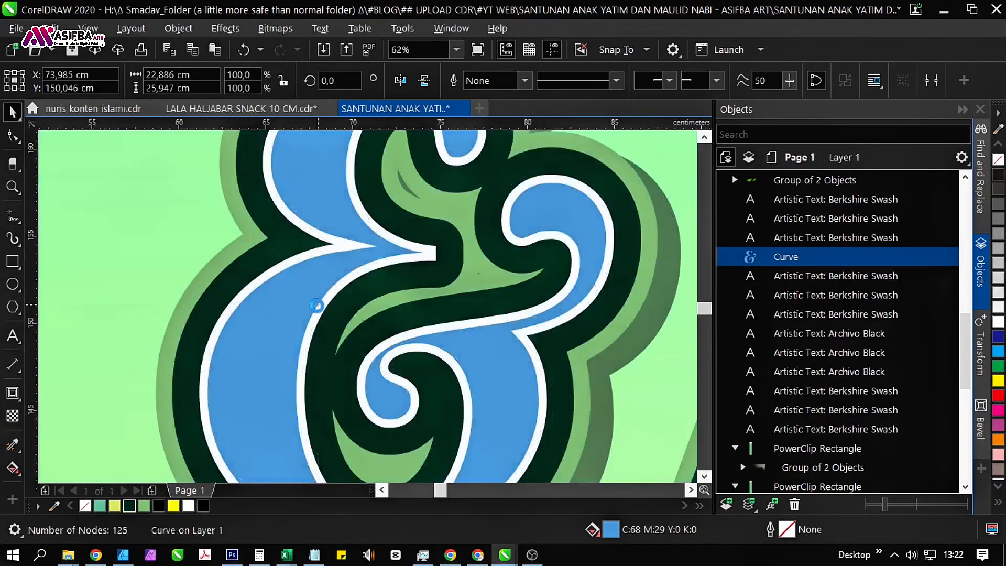
left_click(996, 339)
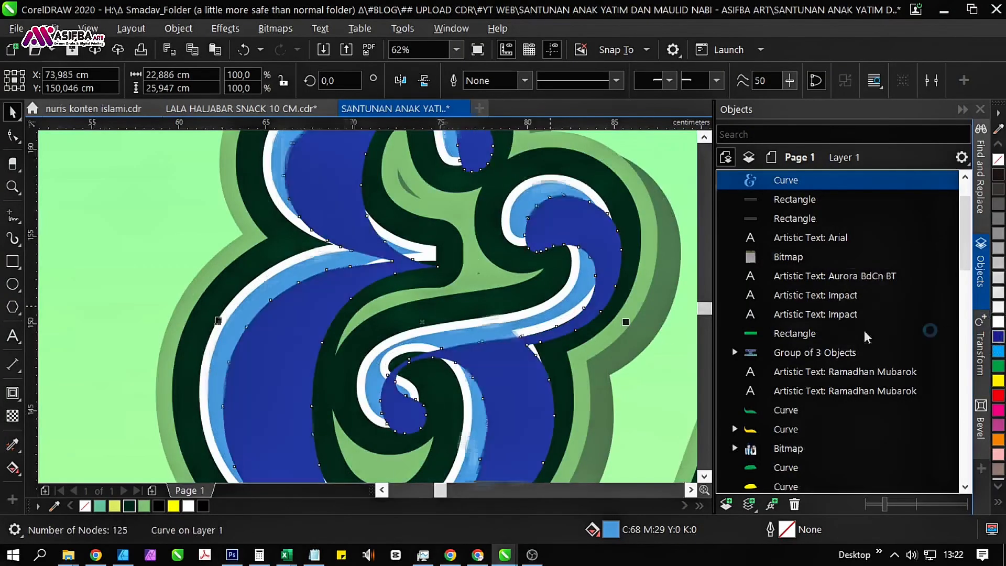
Shift the dark blue ampersand copy slightly up and left so its center is at about X 73.8, Y 150.5 cm.
left_click_drag(479, 282, 417, 364)
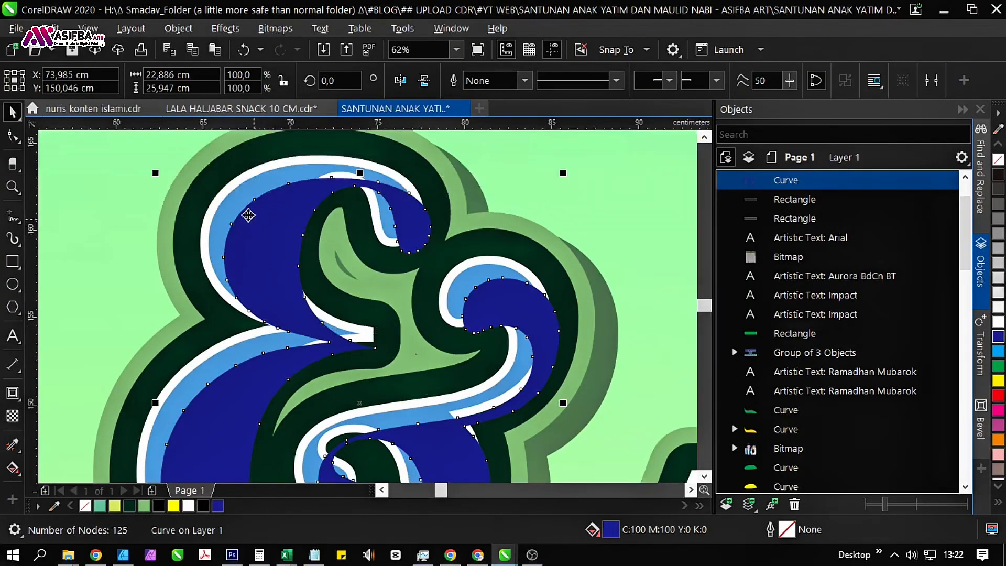
scroll(281, 218, "up", 3)
left_click_drag(282, 225, 271, 204)
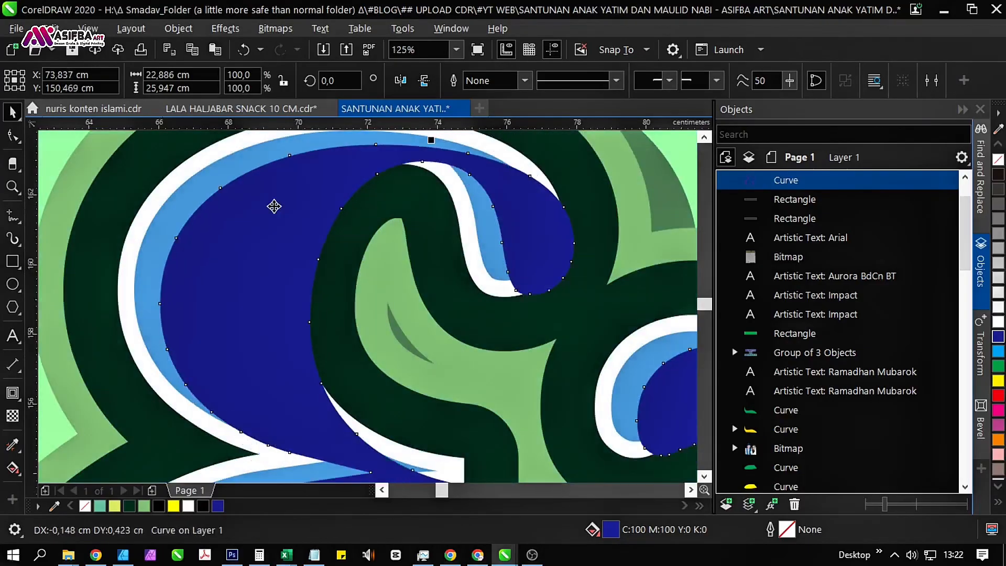
Trim the light blue ampersand curve with the dark blue copy, and delete the copy.
left_click(178, 225, "shift")
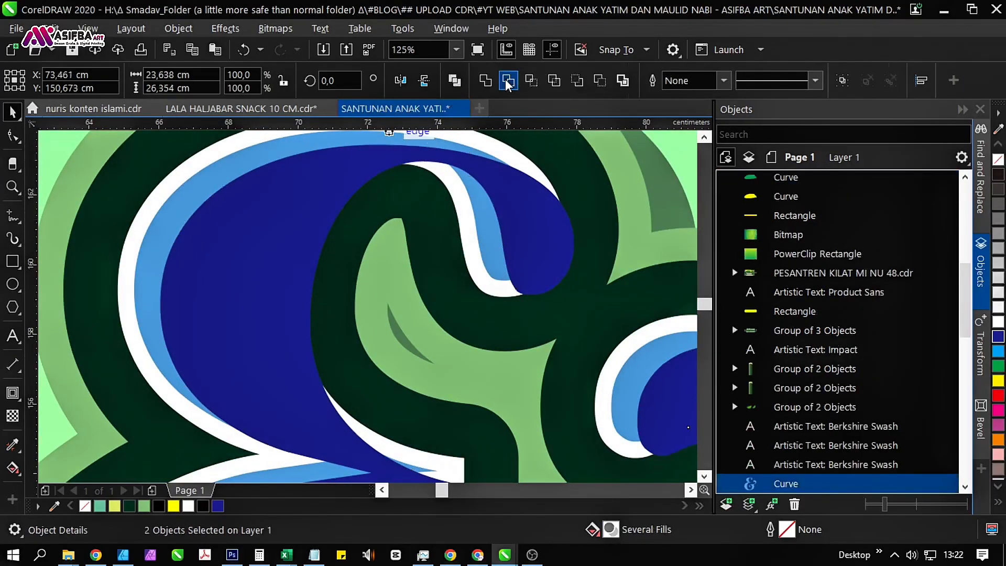
left_click(224, 241)
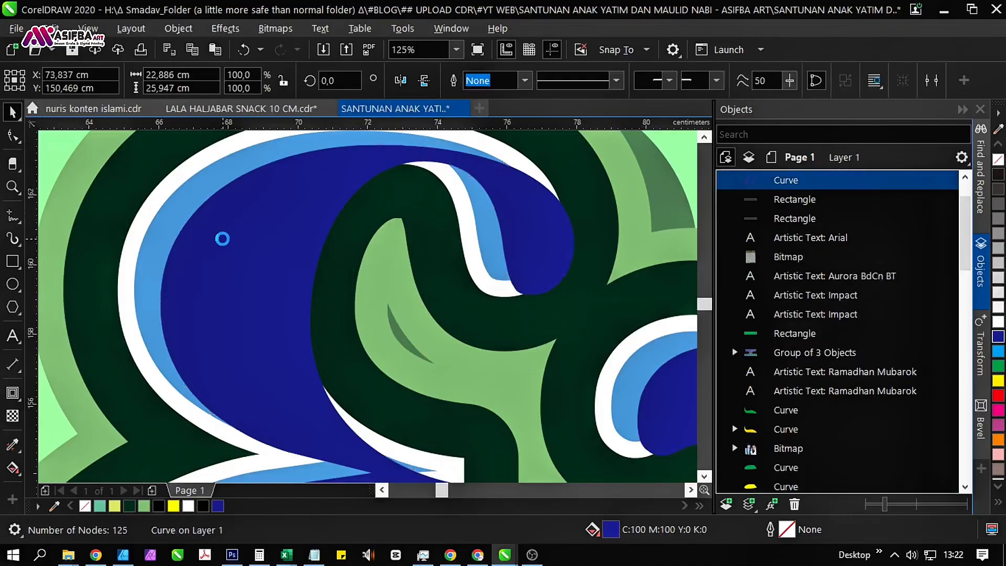
key("Delete")
scroll(222, 239, "down", 2)
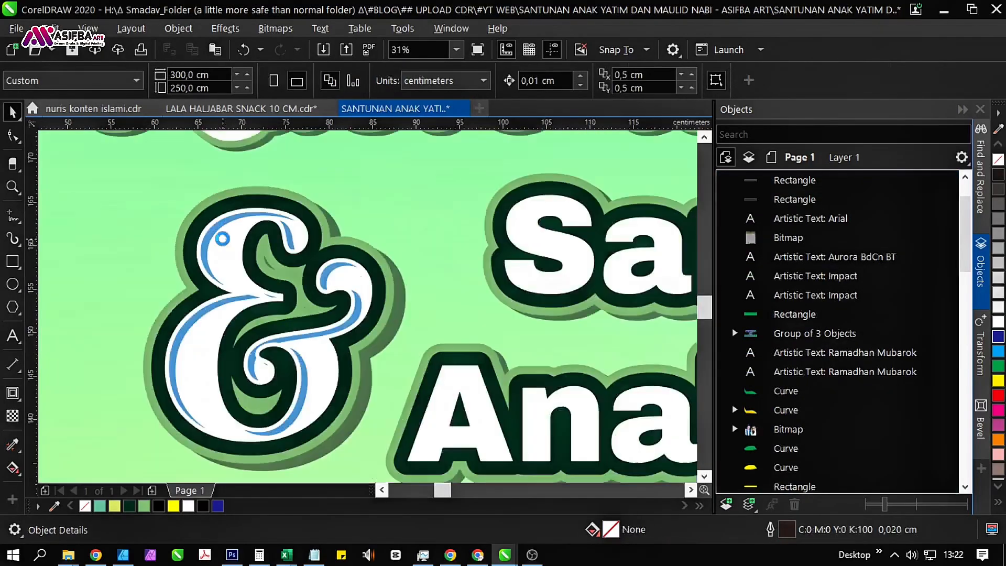
Fill the trimmed light blue sliver inside the ampersand with light gray, 30% black.
left_click(232, 304)
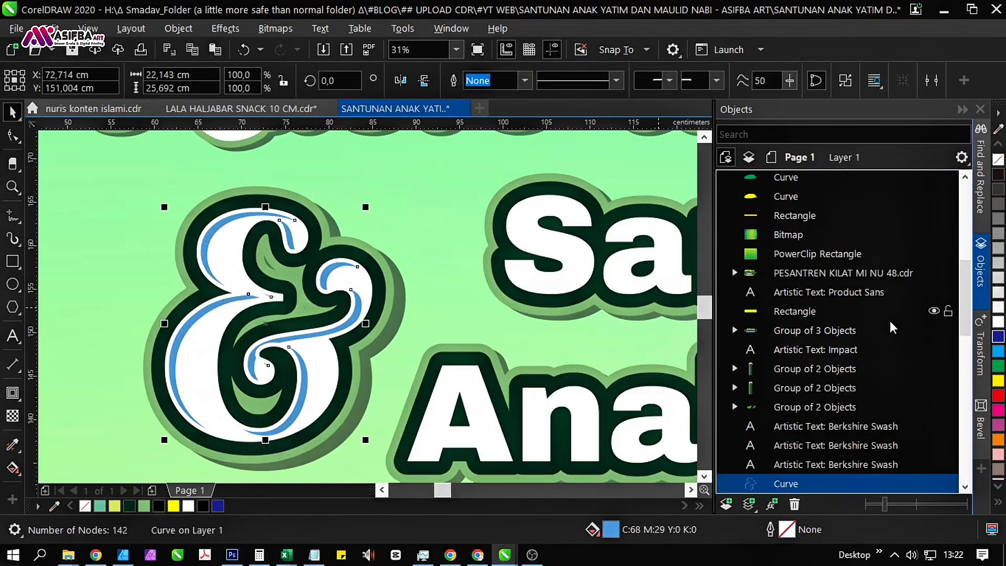
left_click(998, 293)
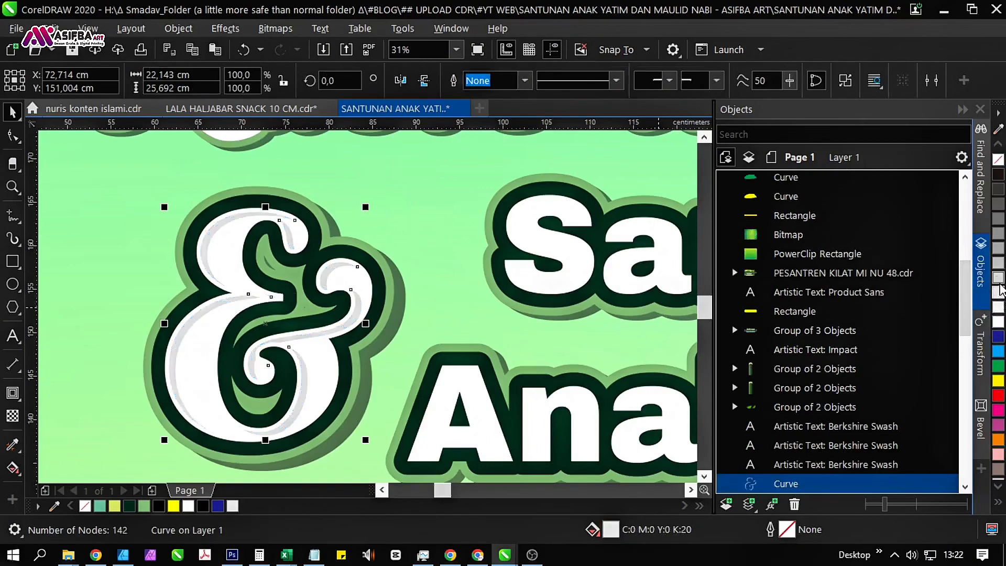
left_click(998, 286)
scroll(212, 281, "up", 2)
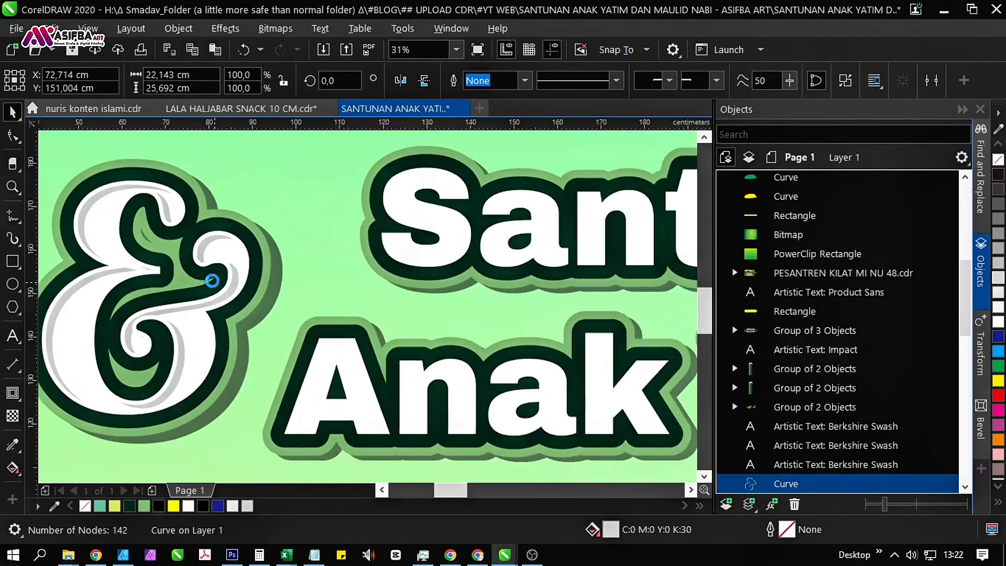
Add a one-step inside contour with a 0.128 cm offset to the "Santunan Anak Yatim Piatu" text.
scroll(212, 281, "down", 4)
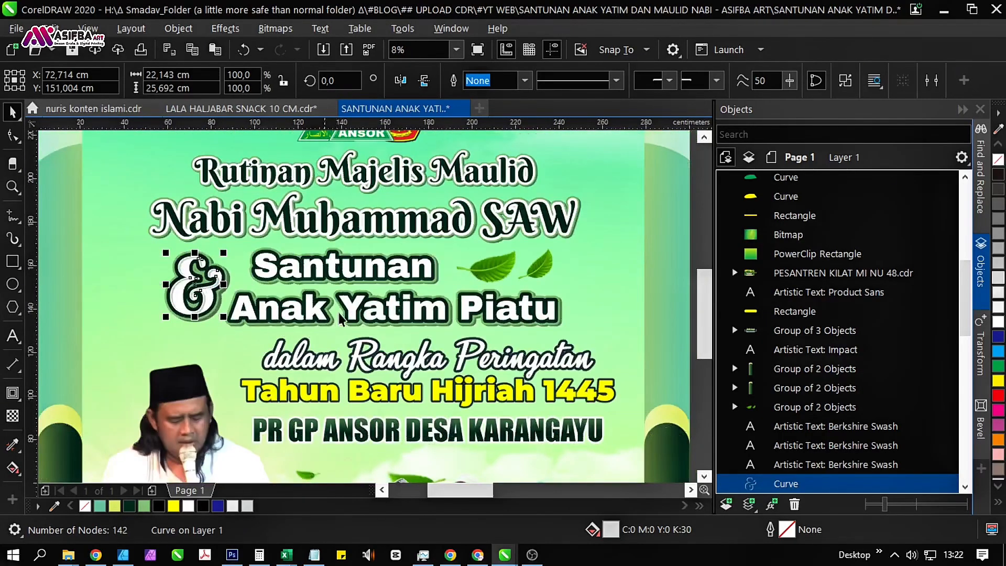
left_click_drag(367, 319, 201, 322)
left_click(513, 297)
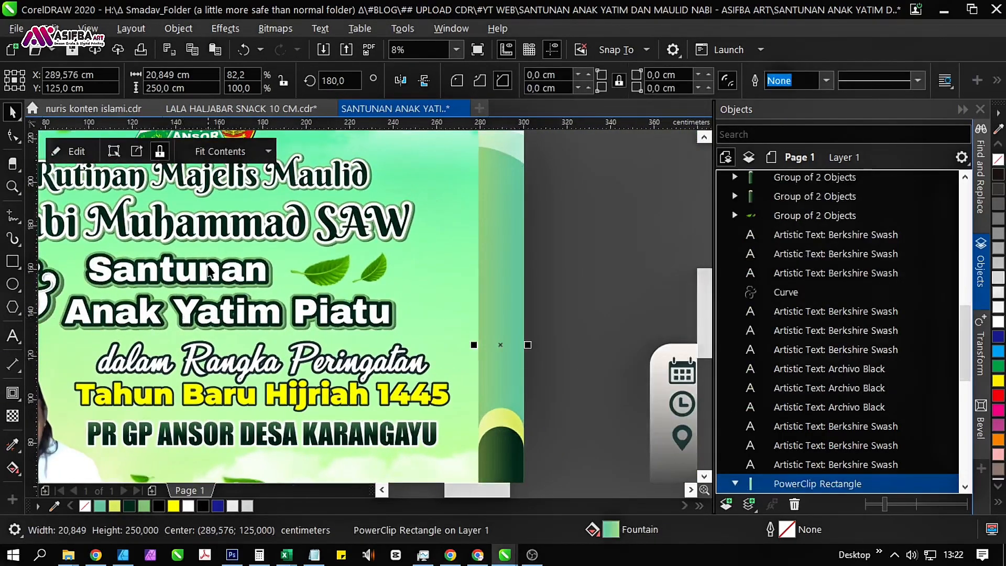
scroll(208, 272, "up", 6)
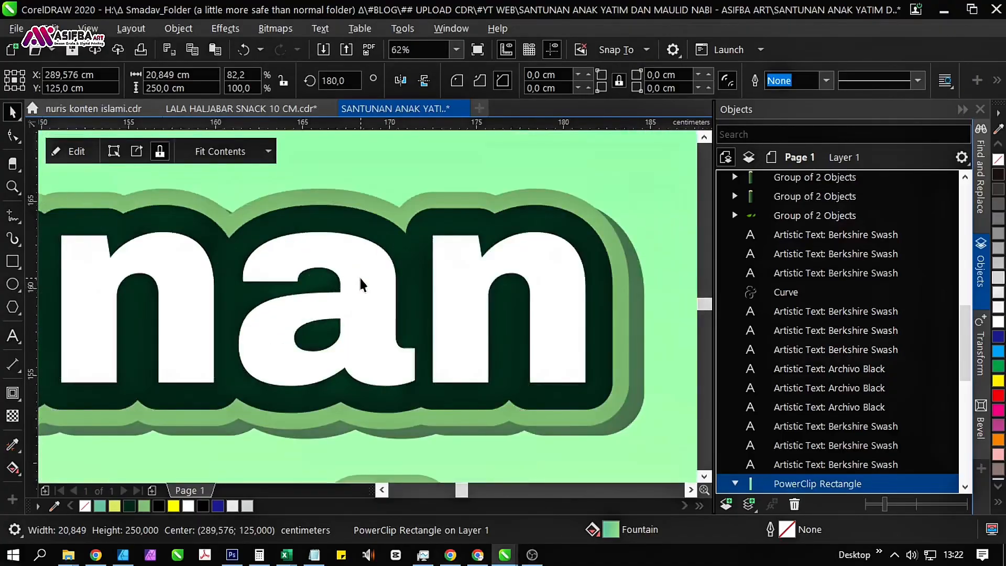
scroll(360, 285, "down", 4)
left_click(285, 315)
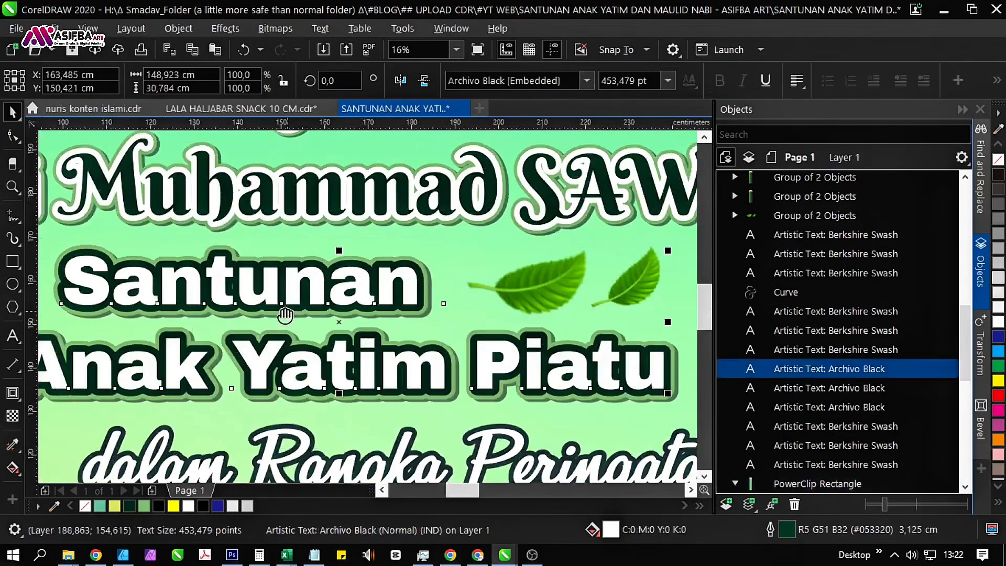
scroll(335, 309, "down", 2)
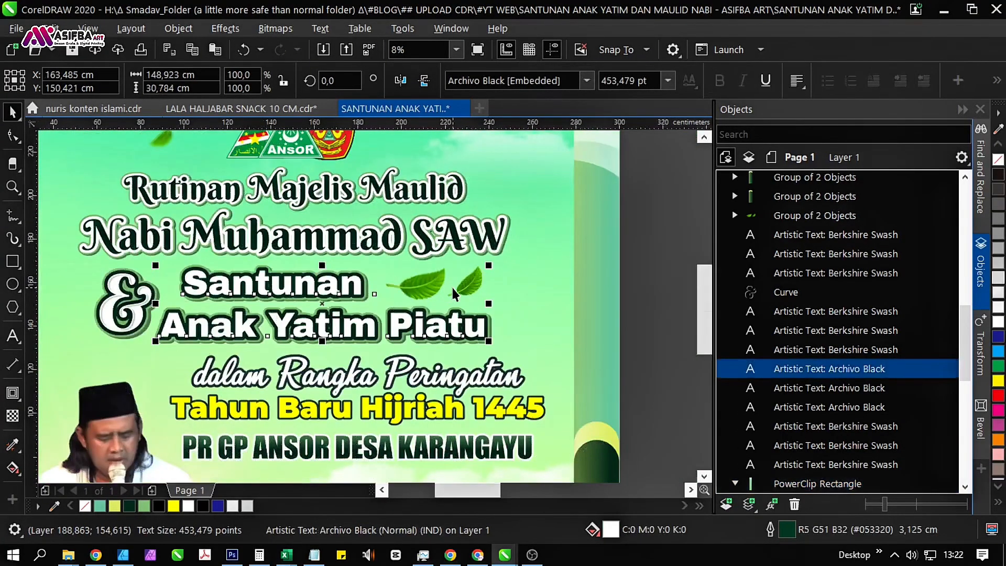
left_click_drag(322, 294, 347, 314)
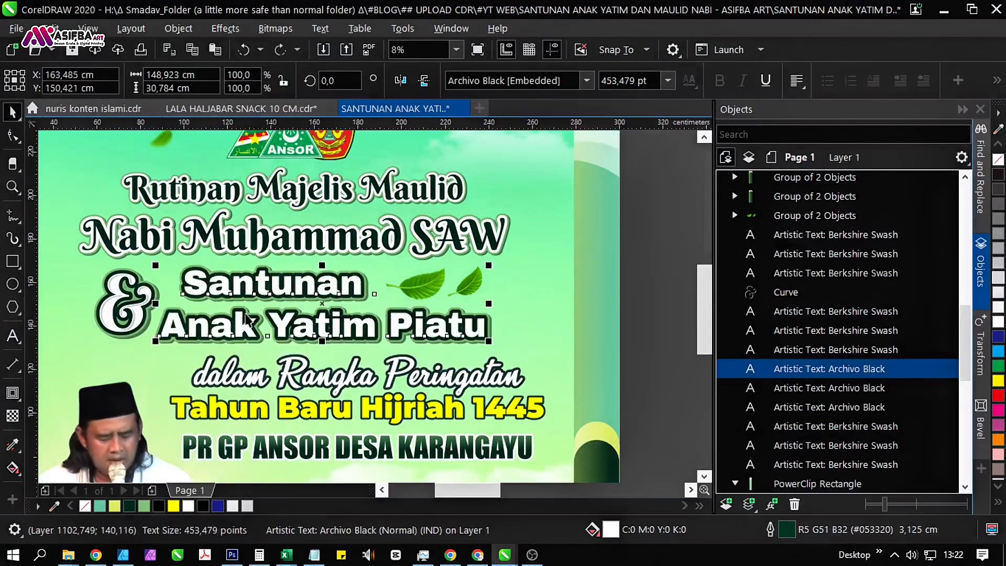
left_click(19, 392)
scroll(184, 298, "up", 4)
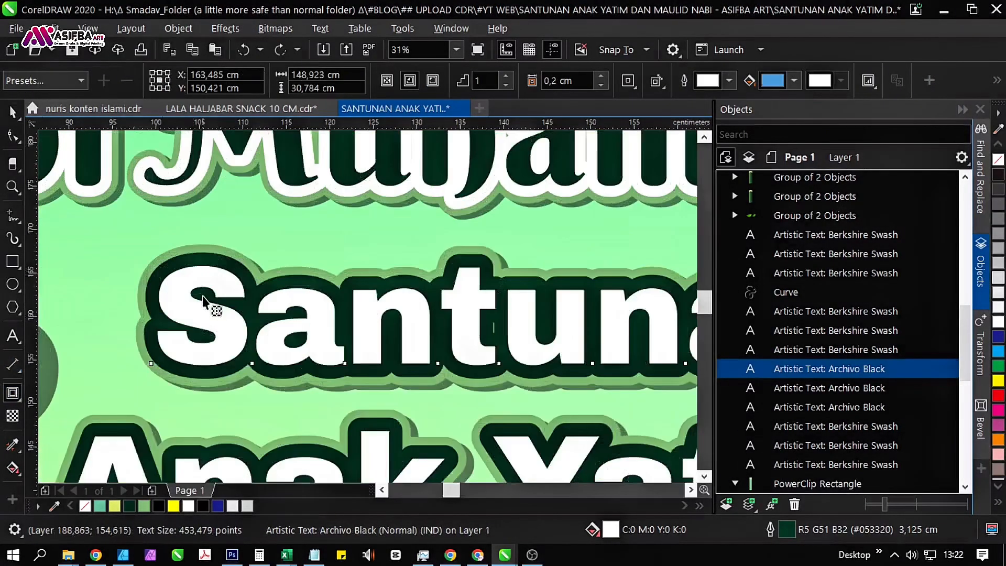
left_click_drag(178, 306, 180, 274)
left_click(565, 328)
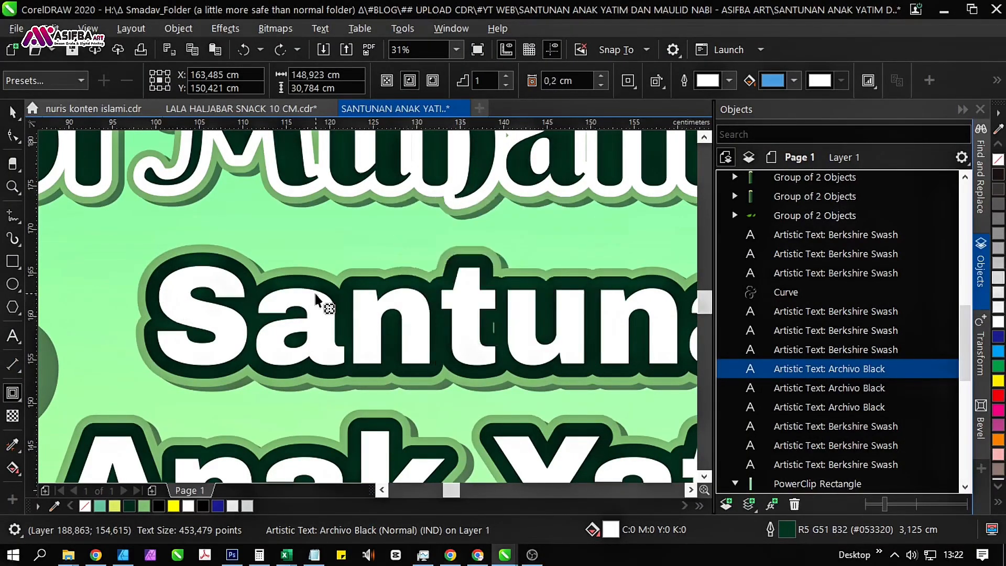
scroll(326, 299, "down", 2)
mouse_move(458, 301)
left_mouse_down()
mouse_move(474, 278)
mouse_move(459, 282)
left_mouse_up()
Break the blue contour apart from the "Santunan Anak Yatim Piatu" text and remove the separated curve's outline.
key("ctrl+k")
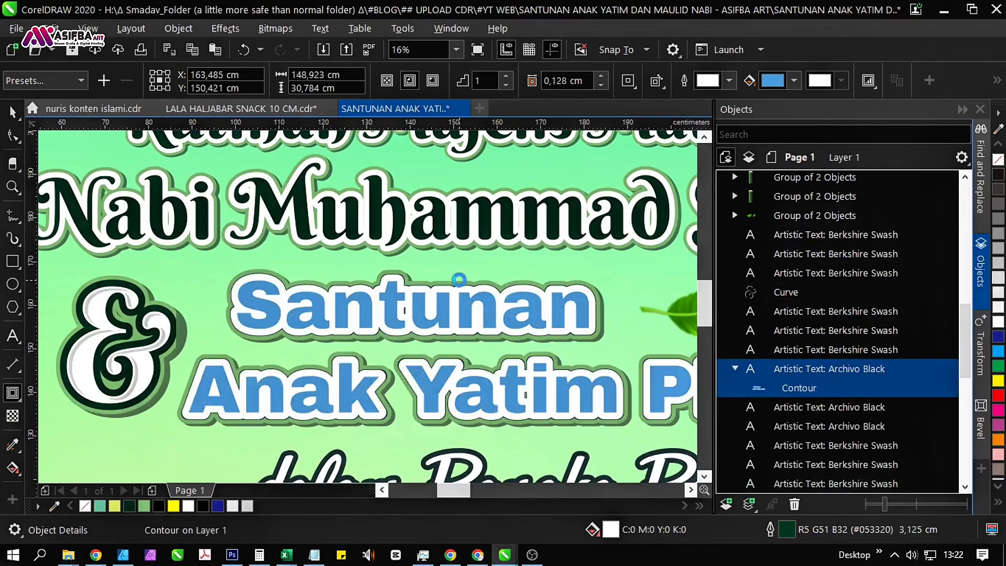
key("space")
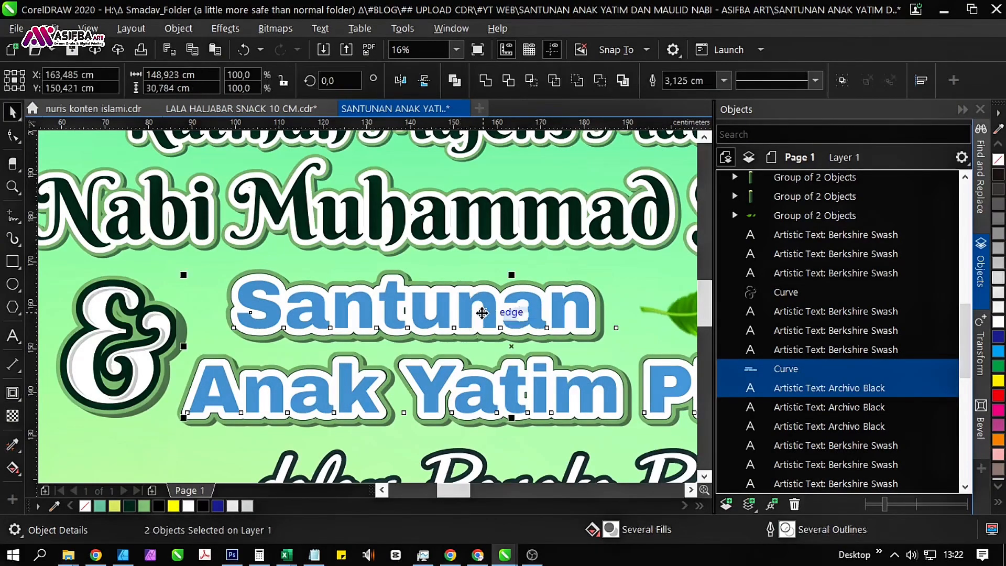
left_click(481, 312)
left_click(670, 296)
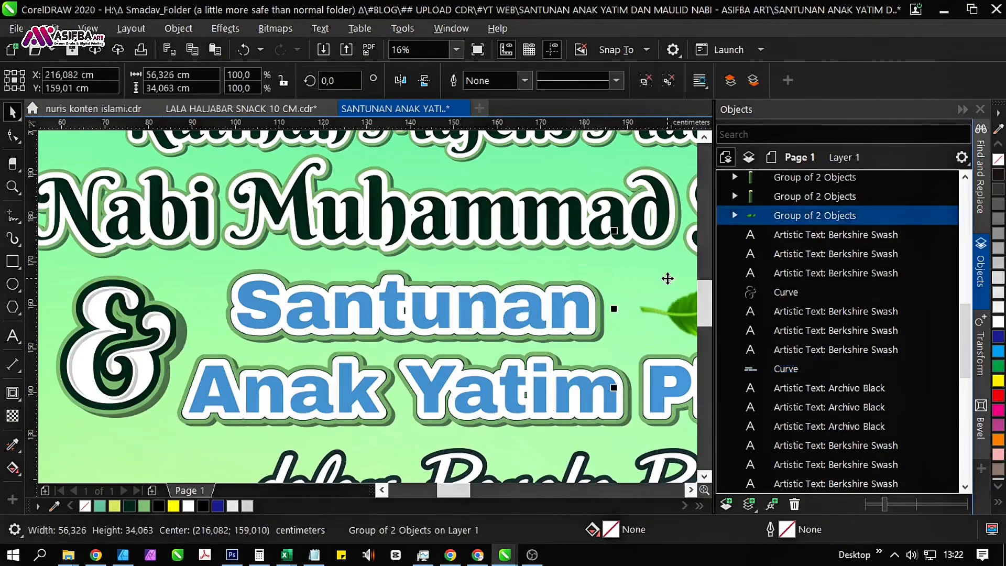
left_click(542, 313)
right_click(998, 162)
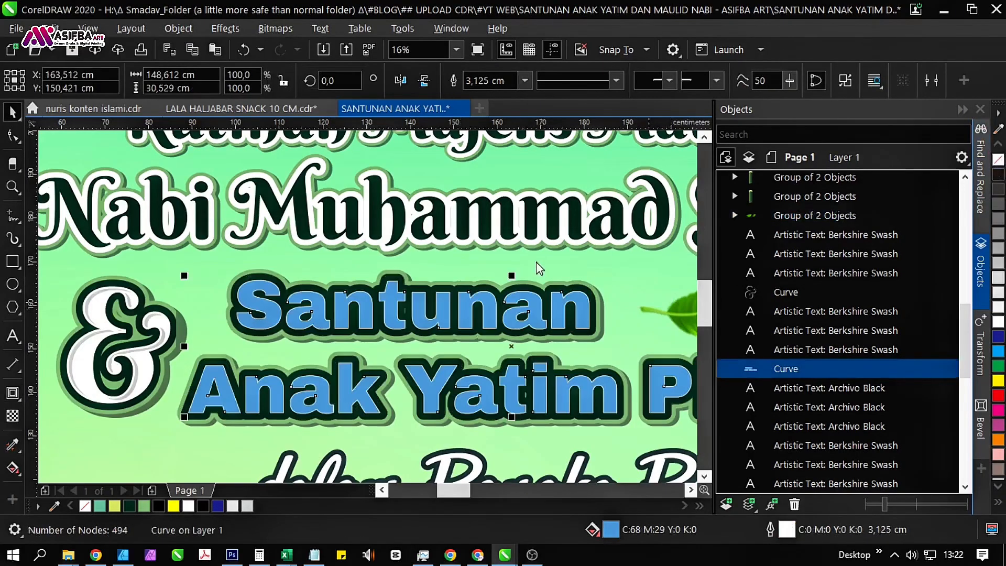
Duplicate the light blue lettering curve slightly down and right, at about X 164.2, Y 149.9 cm, with a dark blue fill.
scroll(239, 284, "up", 4)
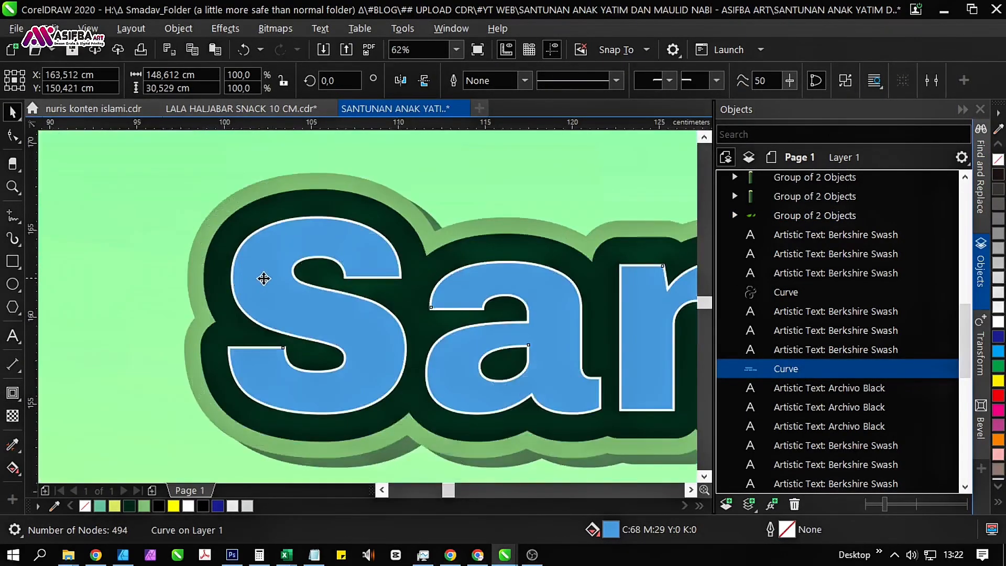
left_click_drag(263, 278, 273, 290)
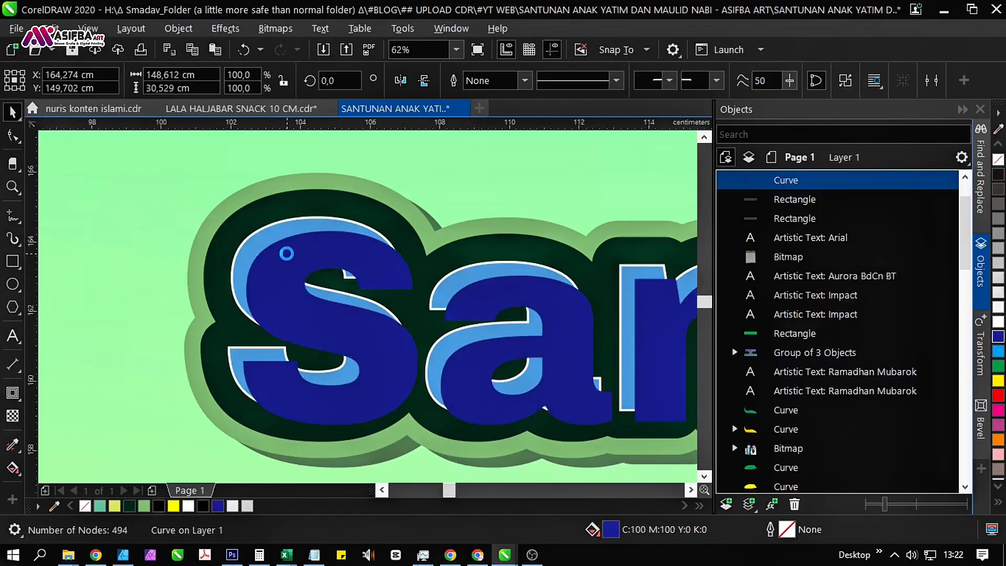
scroll(259, 271, "up", 2)
left_click_drag(262, 271, 261, 266)
Trim the light blue lettering curve with the dark blue copy, and delete the copy.
left_click(209, 270, "shift")
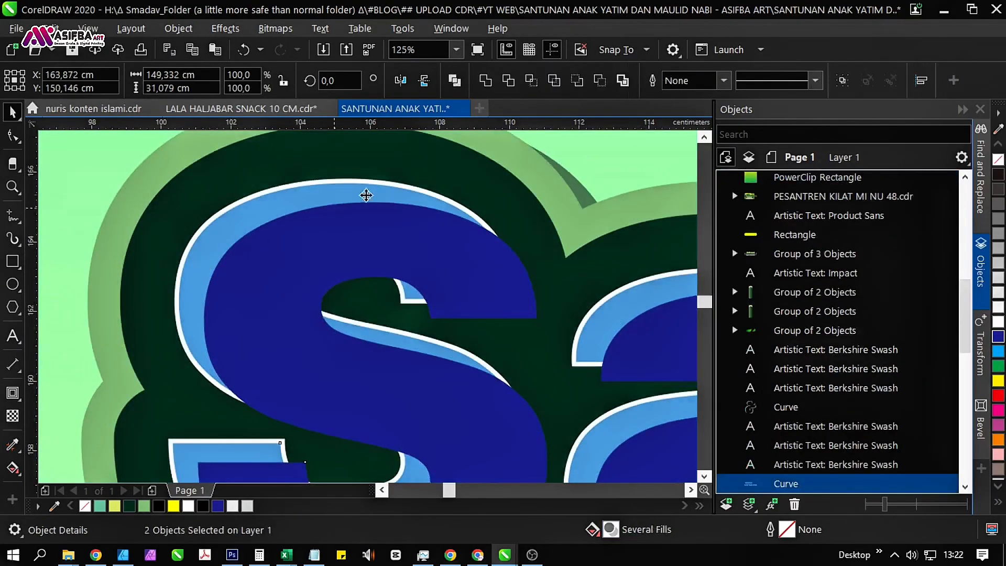
left_click(506, 84)
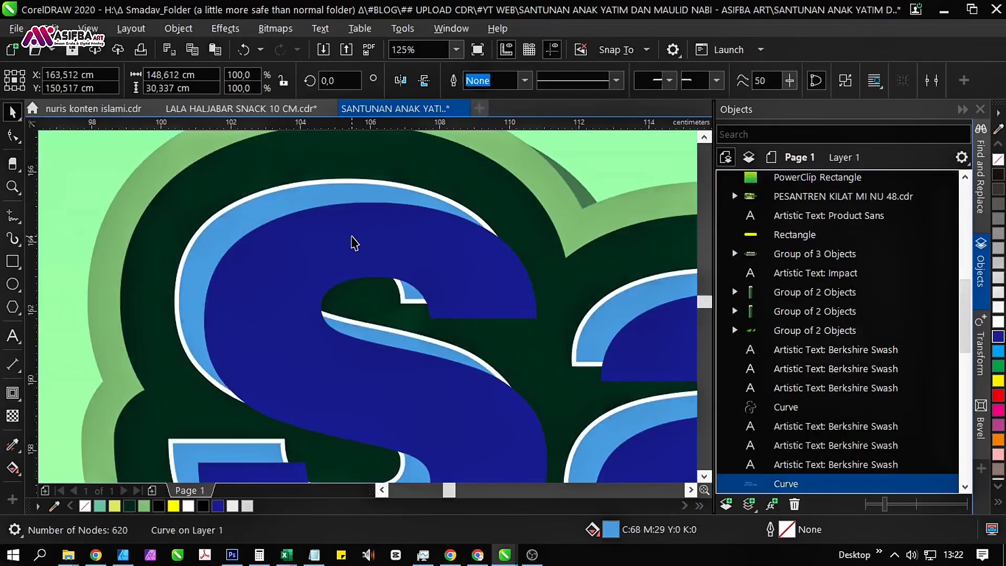
key("Delete")
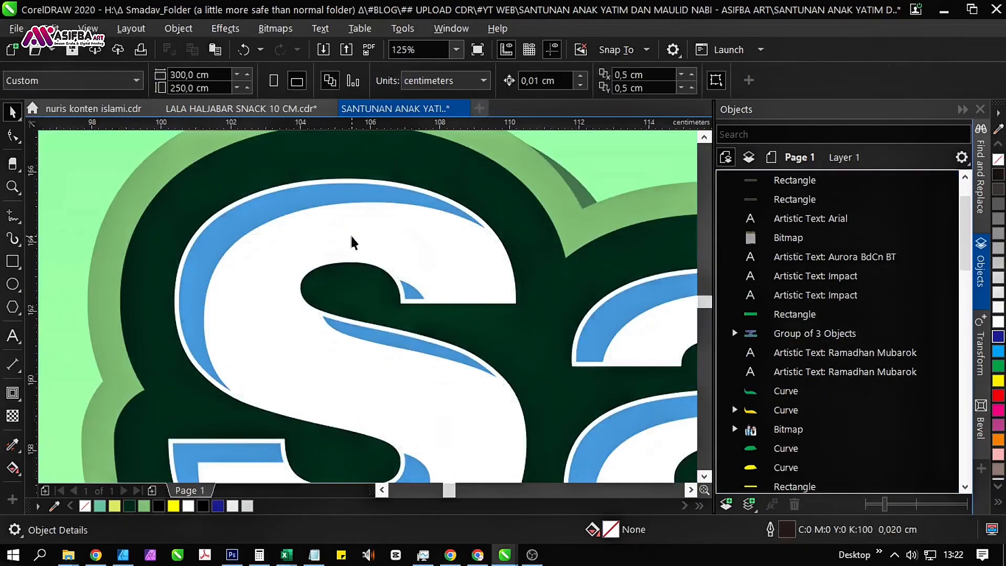
Fill the trimmed light blue slivers inside the "Santunan Anak Yatim Piatu" letters with light gray, 30% black.
left_click(279, 216)
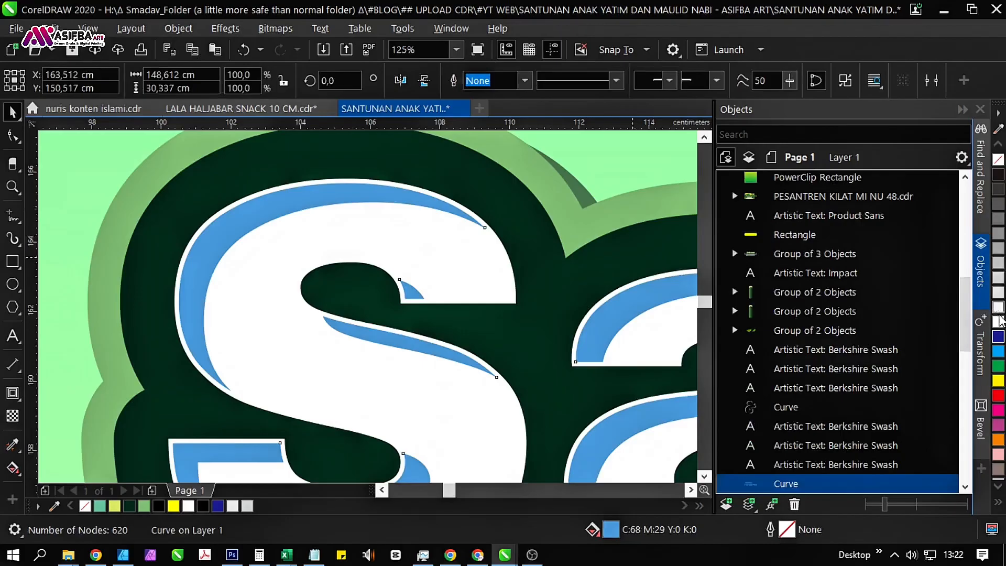
left_click(998, 294)
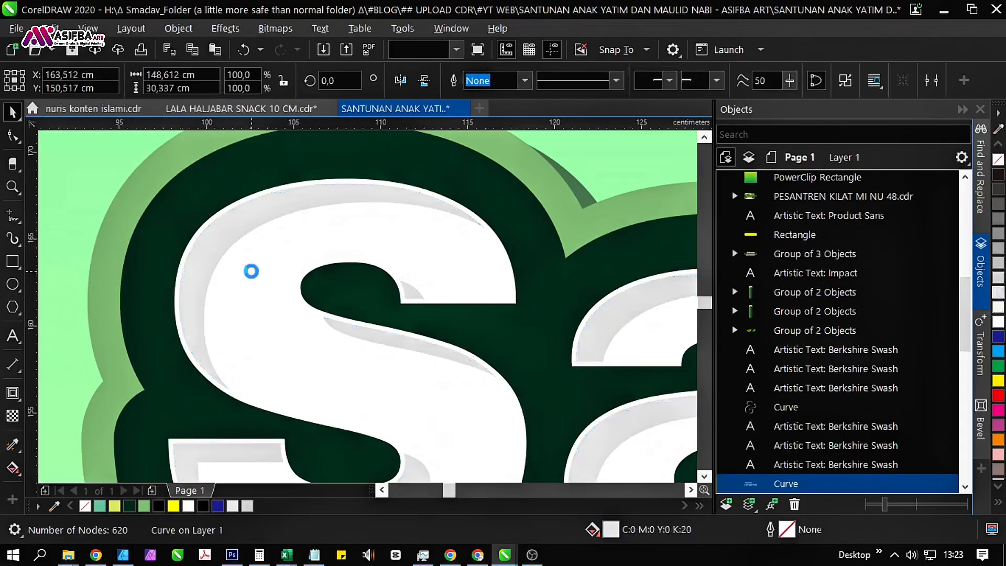
scroll(251, 269, "down", 4)
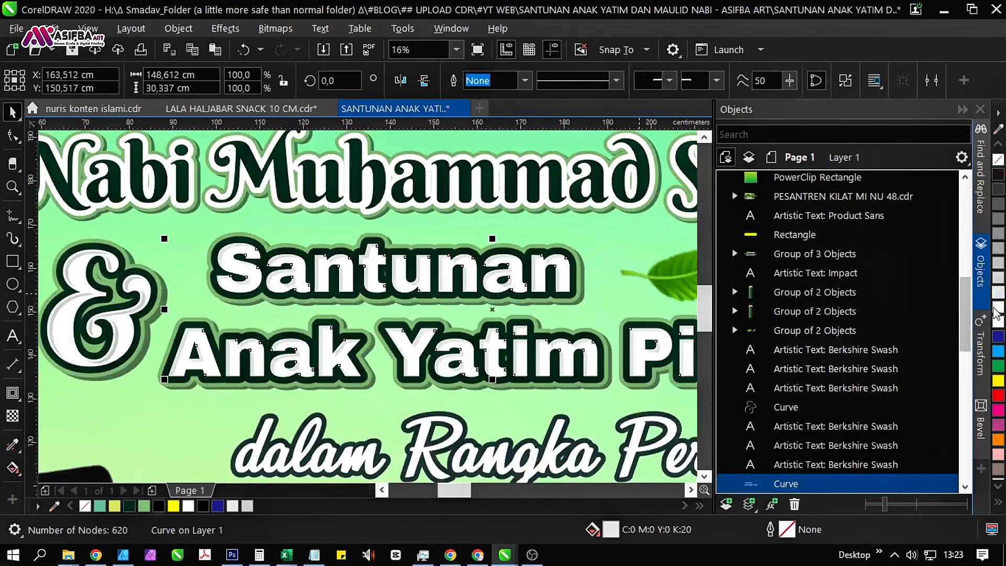
left_click(998, 281)
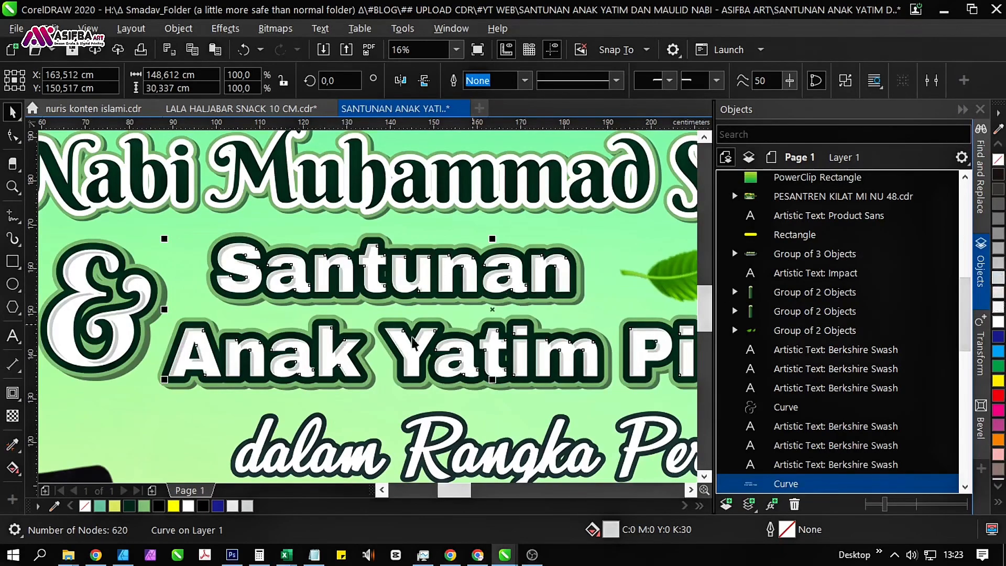
Try dark green #053320 as the fill of the inner letter shading, and return it to 30% black.
scroll(335, 385, "up", 2)
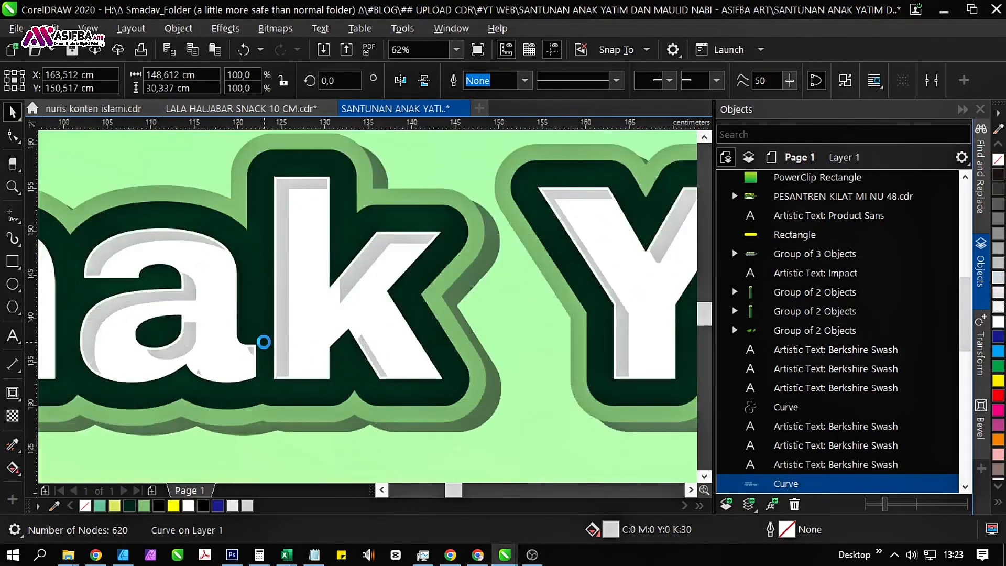
scroll(264, 341, "down", 1)
scroll(264, 342, "down", 2)
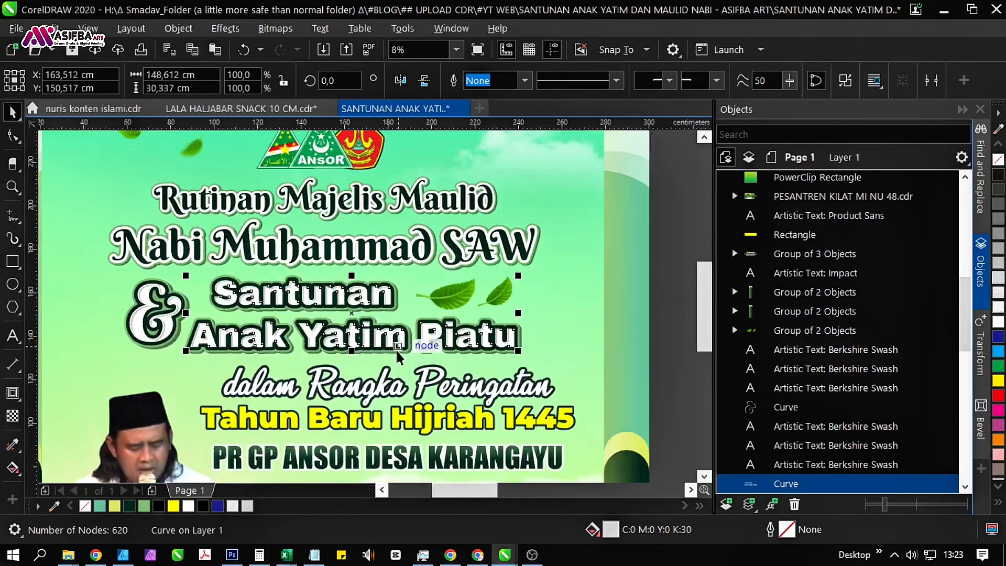
left_click(125, 507)
scroll(307, 296, "up", 1)
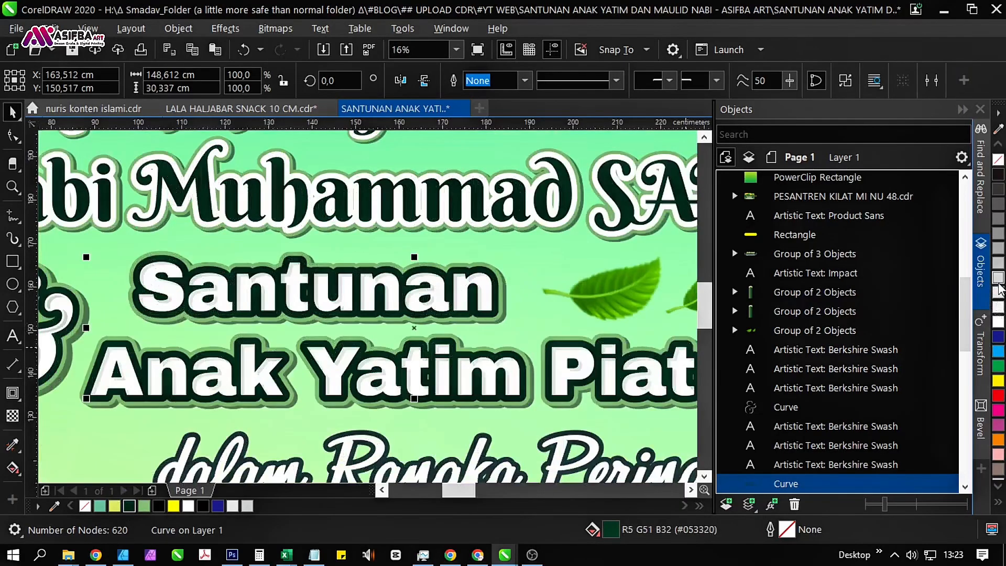
left_click(996, 285)
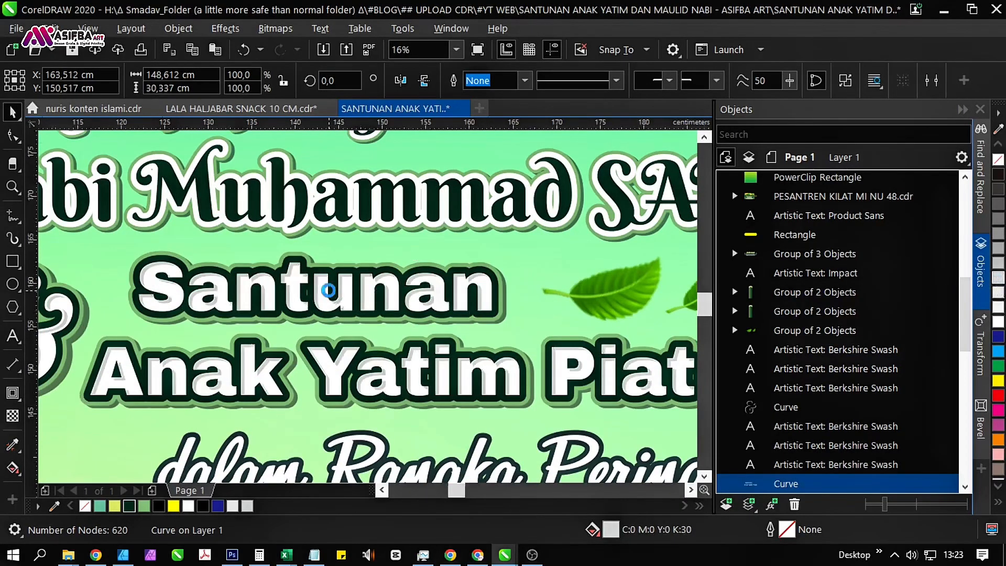
scroll(325, 287, "up", 1)
scroll(258, 301, "down", 2)
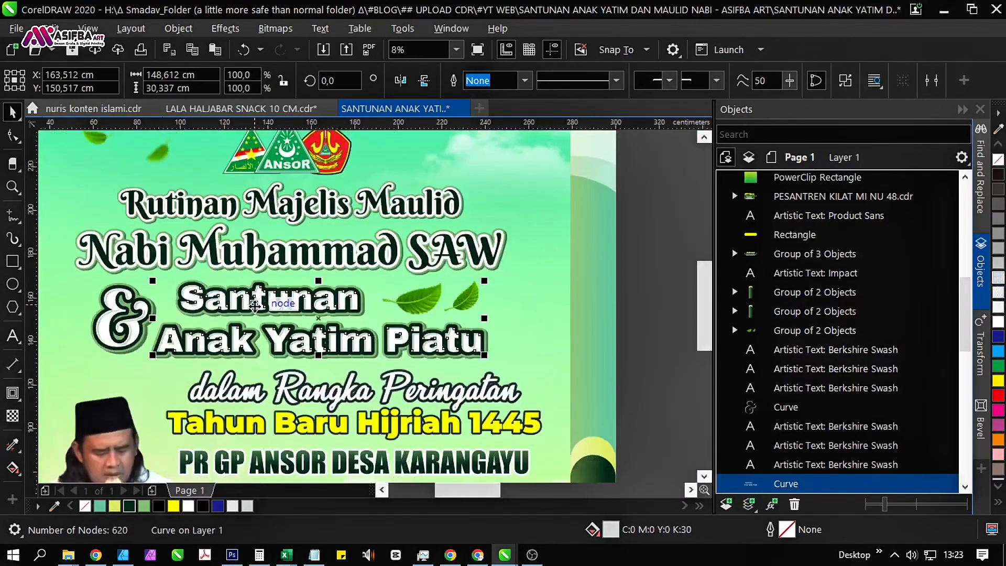
Change the outline color of the "Santunan Anak Yatim Piatu" text to the green #145937 (RGB 20, 89, 55).
left_click(635, 387)
scroll(265, 354, "up", 1)
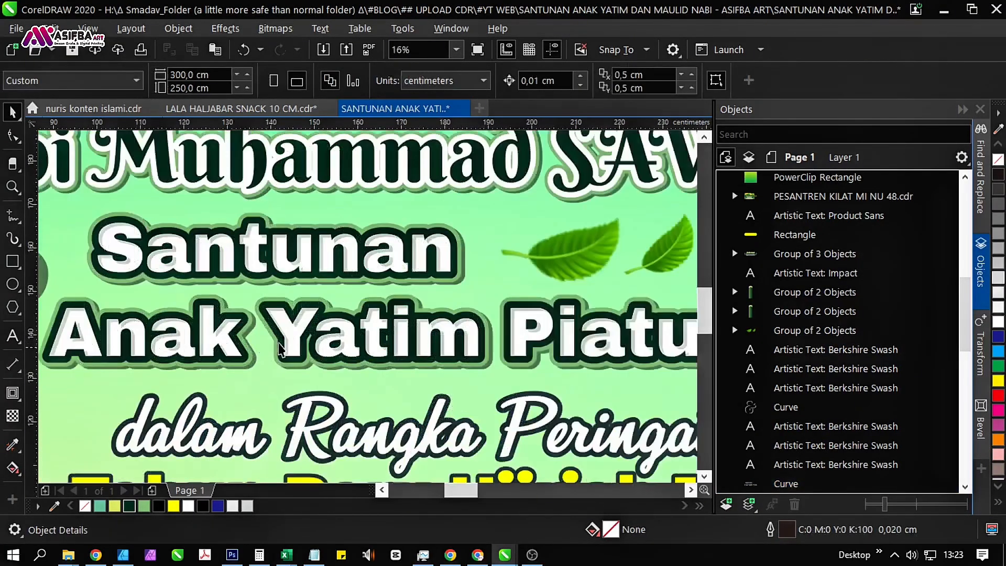
left_click(223, 343)
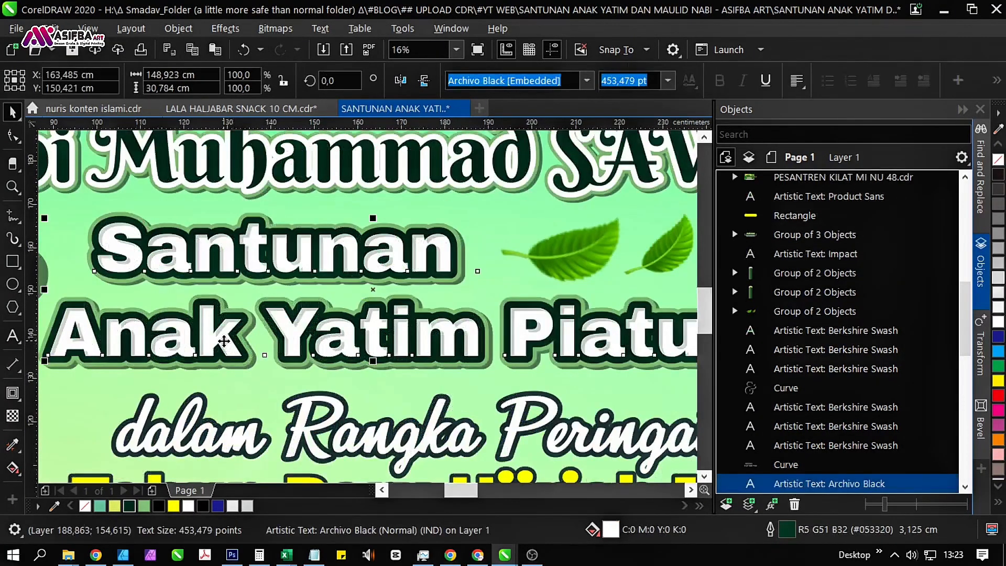
double_click(786, 530)
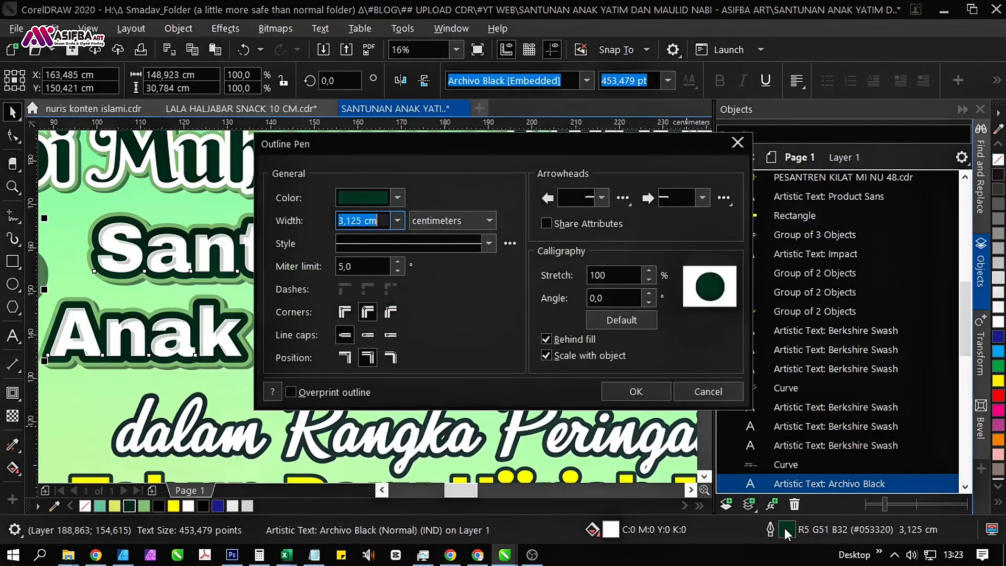
left_click(397, 204)
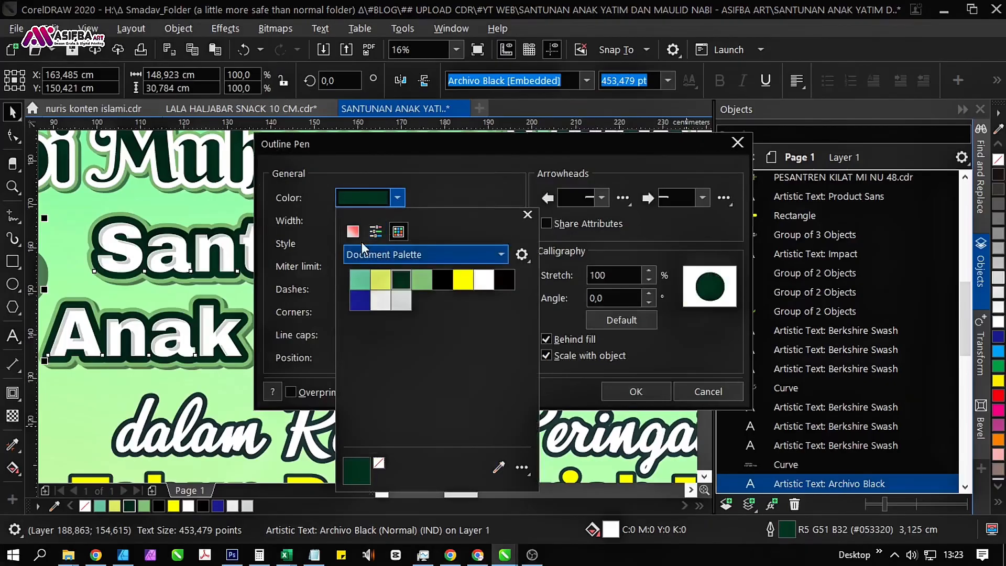
left_click(352, 231)
left_click(420, 354)
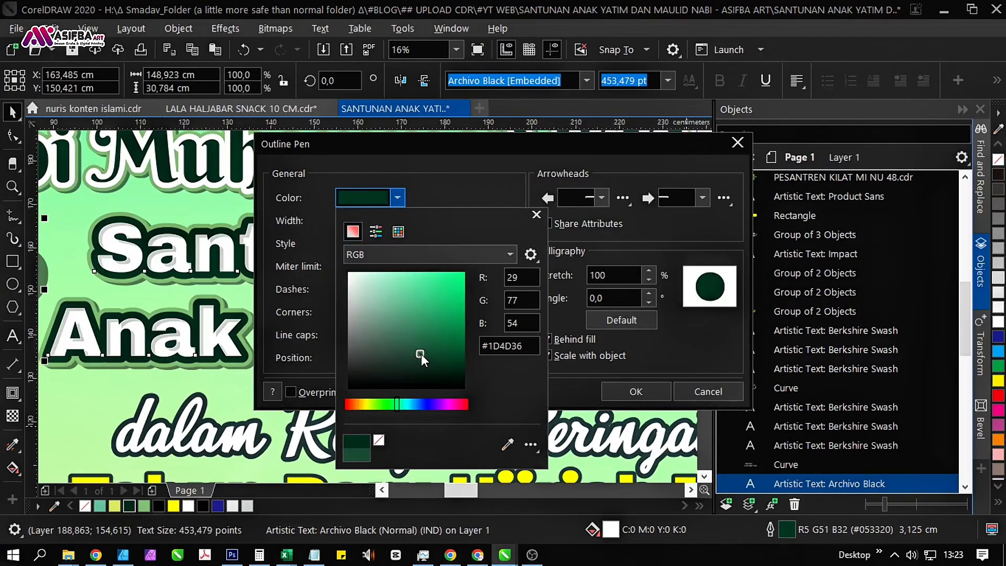
left_click(431, 347)
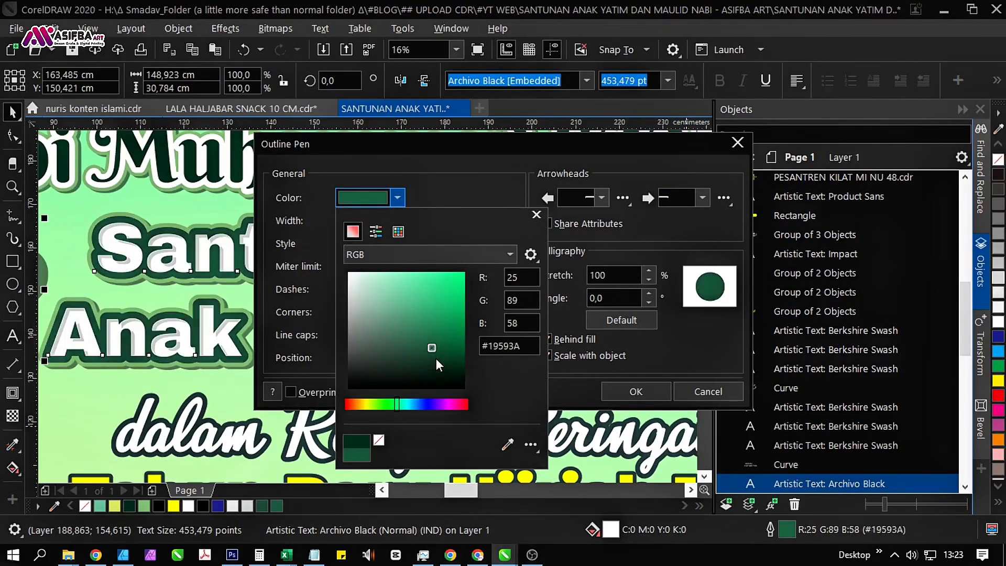
left_click(439, 348)
left_click(634, 389)
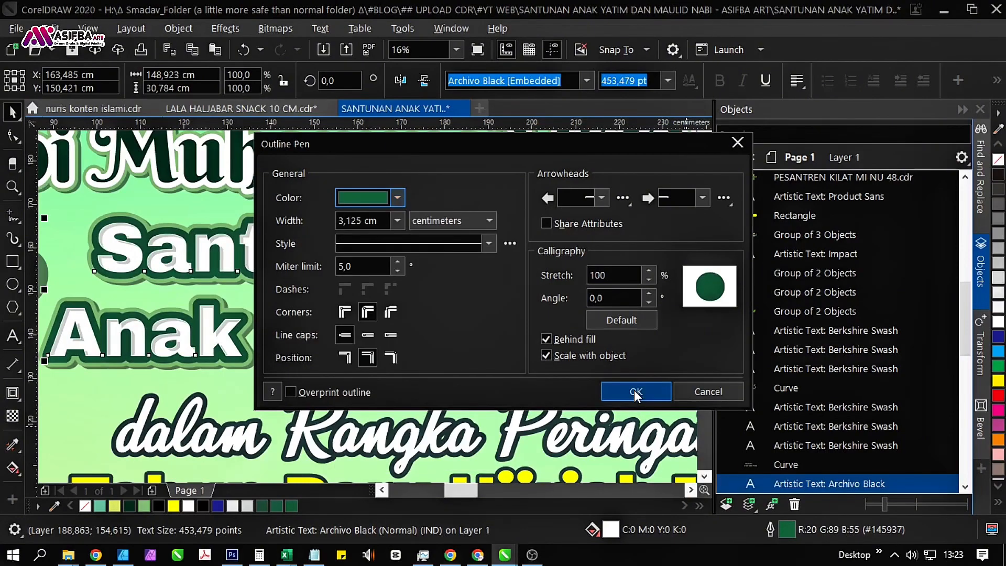
left_click(635, 390)
Sample the green #145937 from the outline of "Santunan" and apply it to the dark outline of the "&" symbol.
left_click_drag(236, 314, 331, 382)
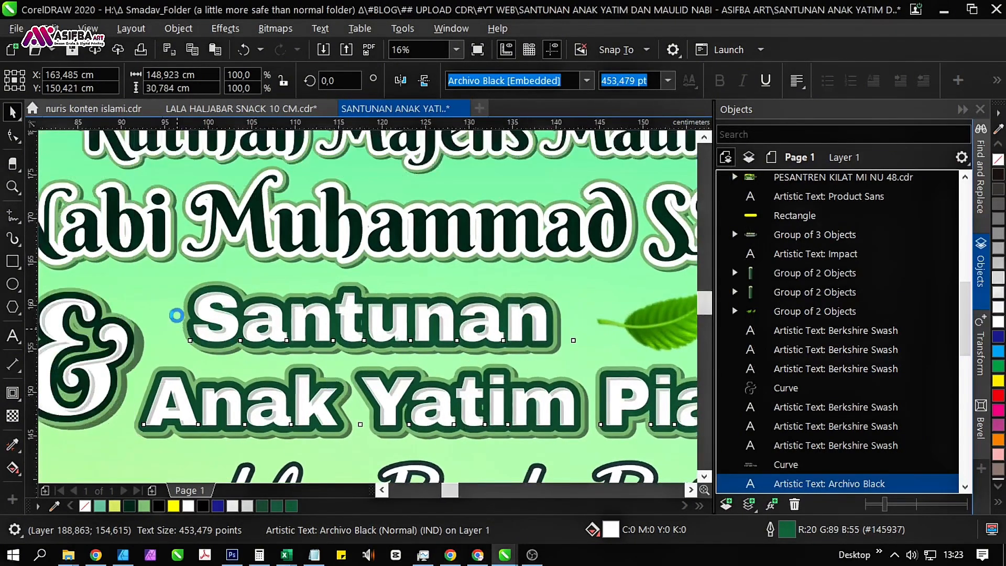
scroll(176, 318, "up", 2)
left_click(12, 445)
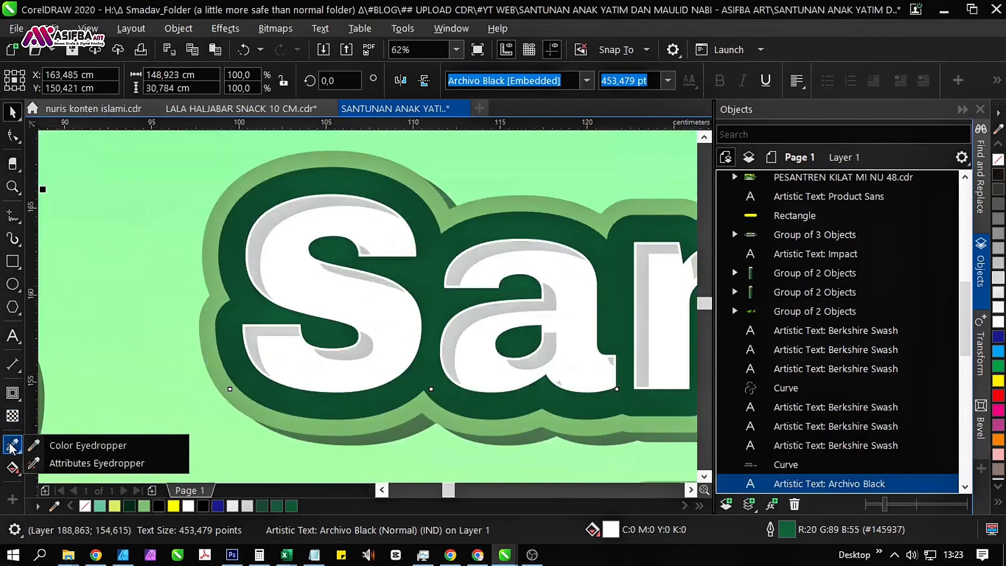
left_click(57, 445)
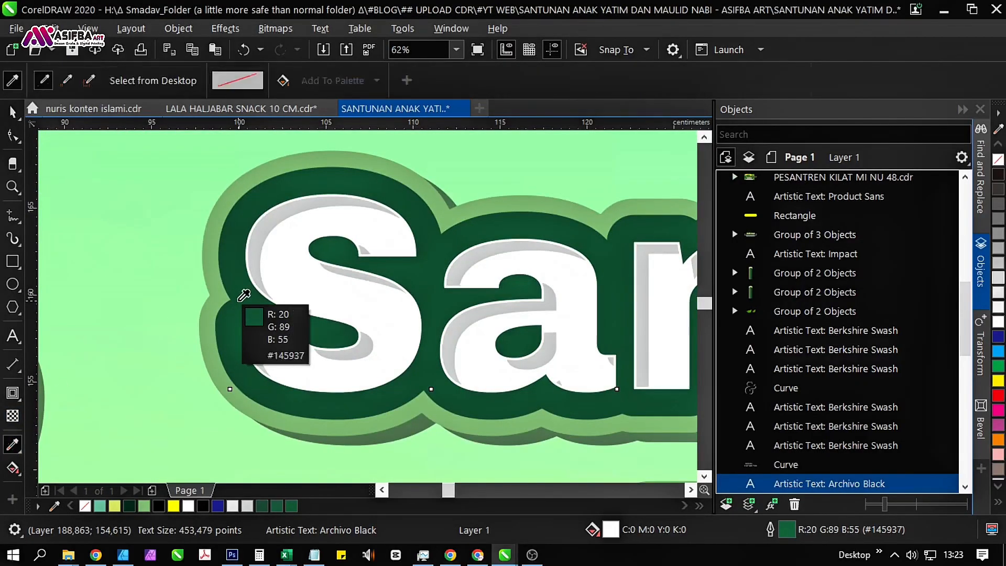
left_click(239, 300)
scroll(198, 328, "down", 2)
scroll(316, 314, "up", 2)
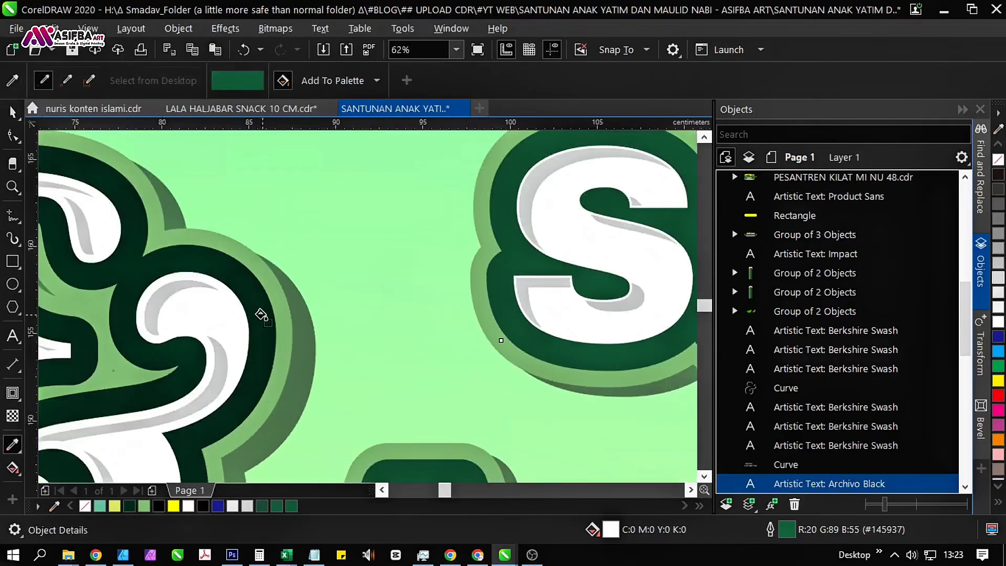
scroll(198, 280, "down", 6)
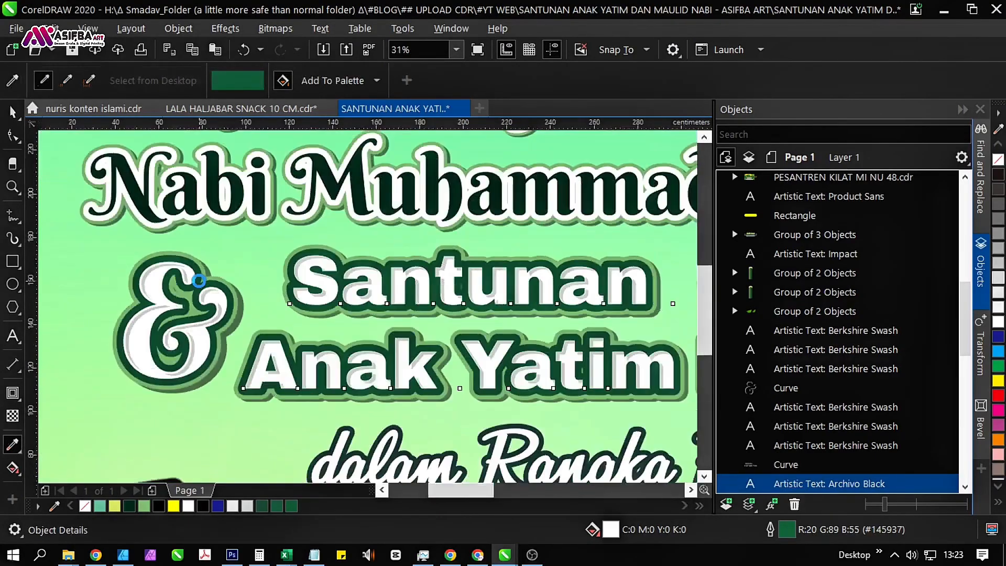
scroll(198, 281, "down", 2)
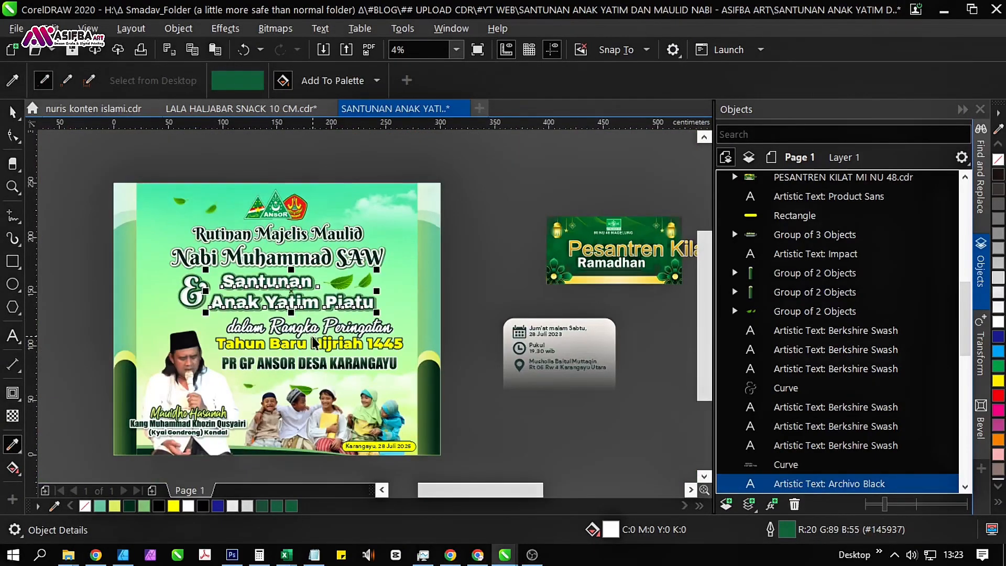
key("space")
left_click(488, 320)
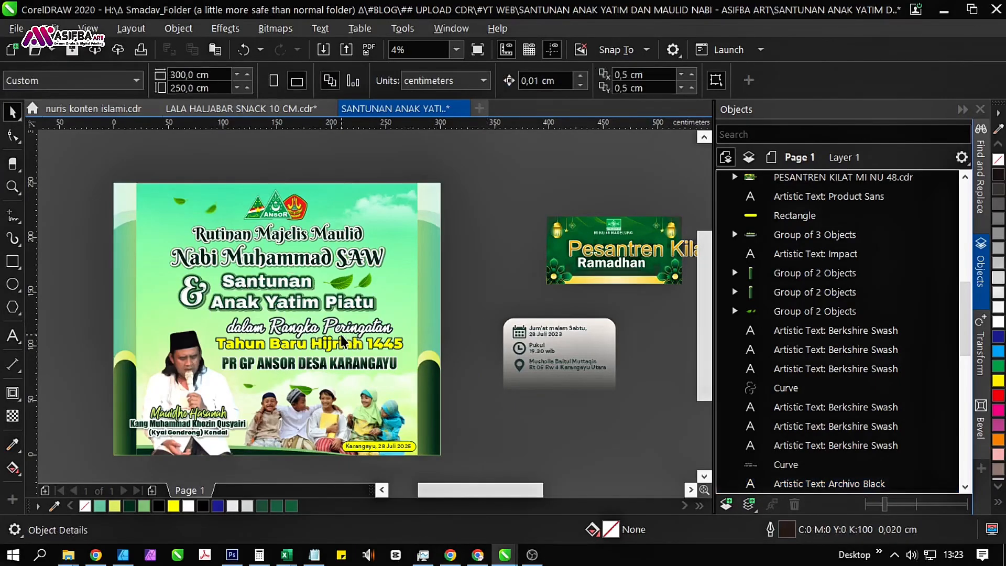
Group the eight objects of the "& Santunan Anak Yatim Piatu" title without the leaves, and save the document.
scroll(327, 307, "up", 2)
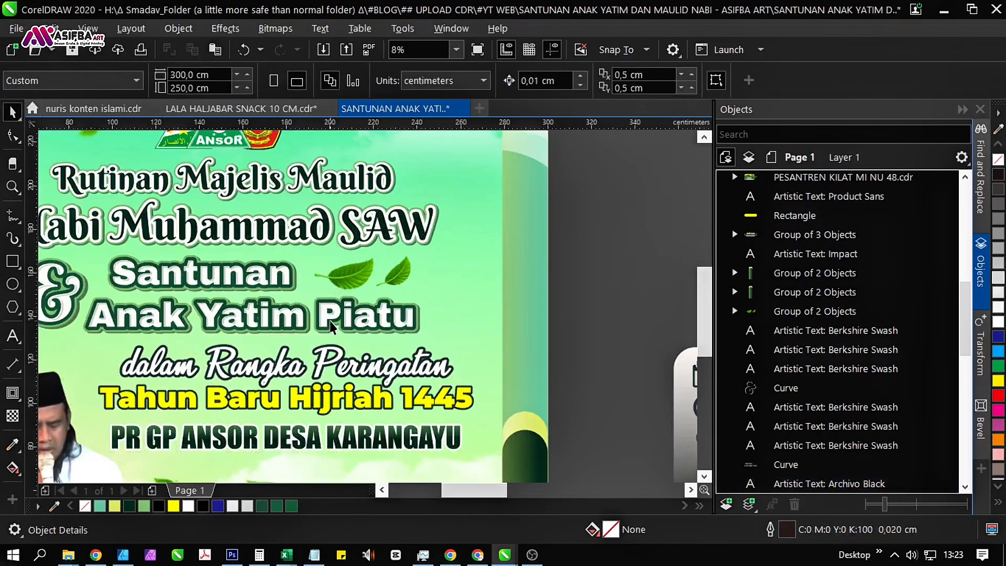
scroll(335, 322, "left", 1)
left_click(425, 273)
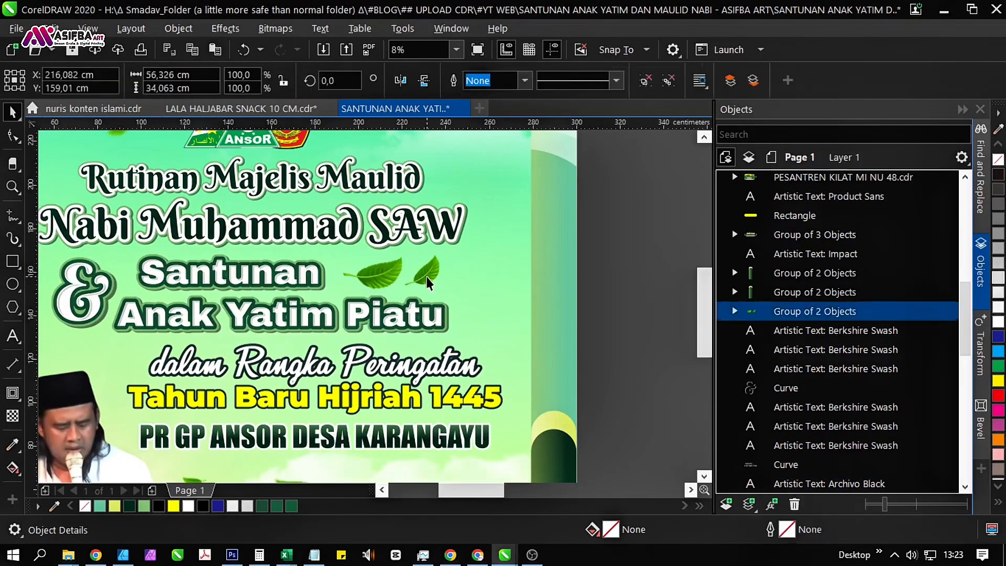
scroll(517, 320, "down", 2)
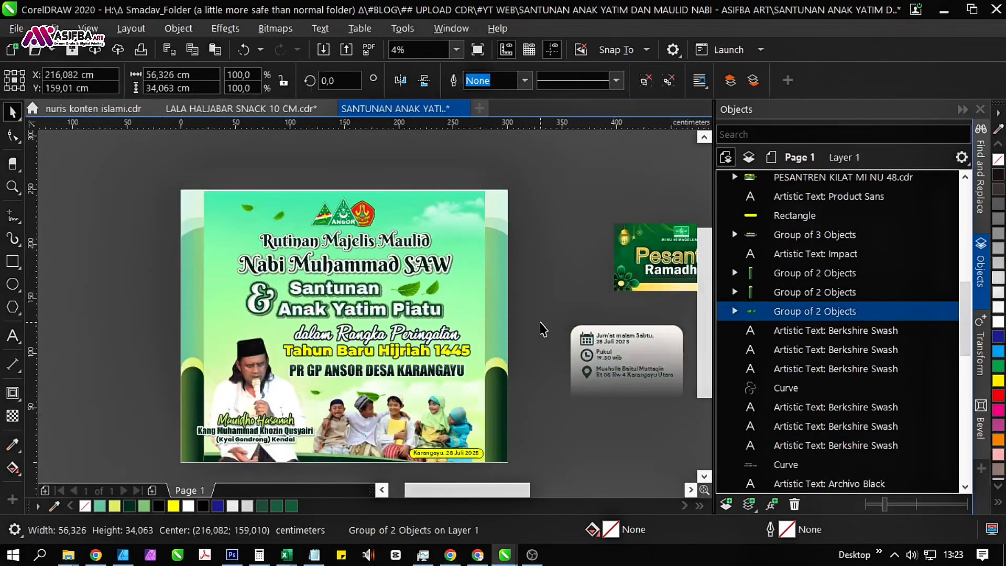
left_click_drag(548, 331, 226, 278)
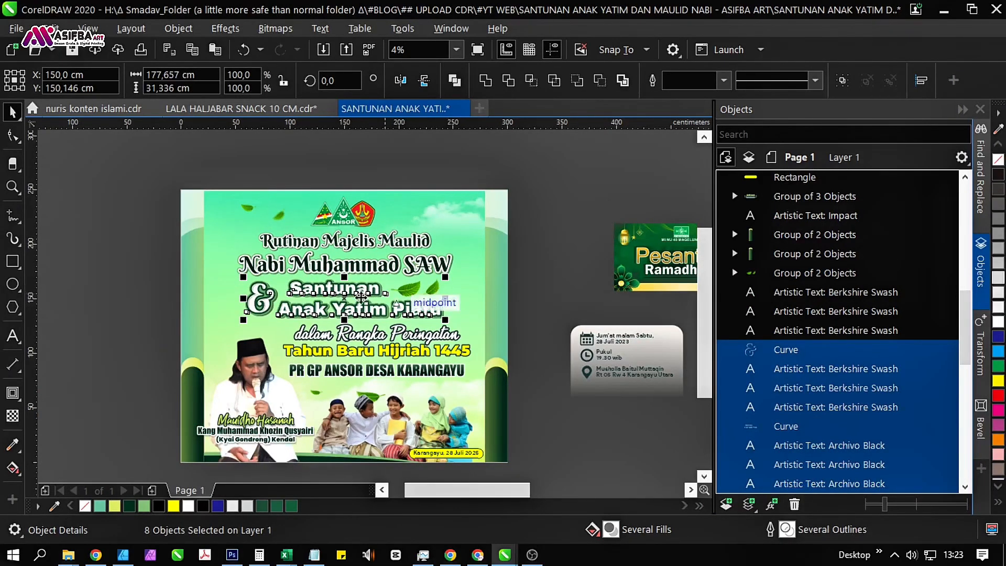
key("ctrl+g")
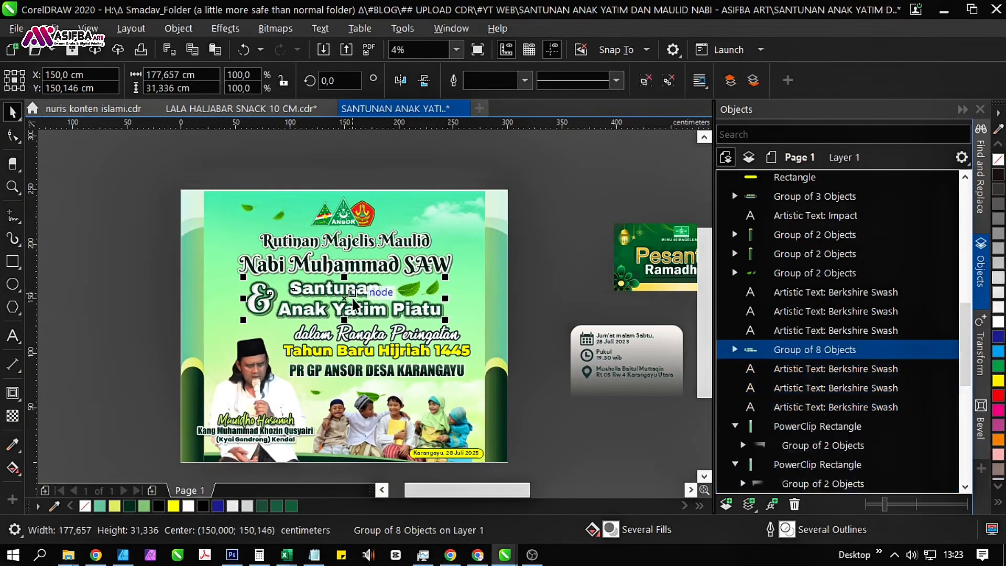
key("Escape")
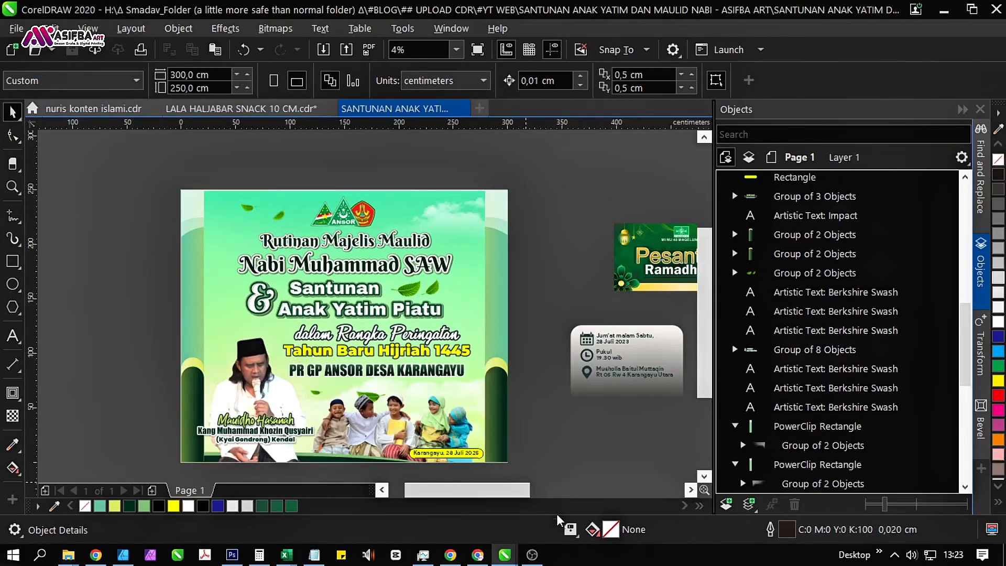
mouse_move(571, 531)
Replace the village name in the "PR GP ANSOR DESA" line with "KALIAYU".
scroll(401, 378, "up", 1)
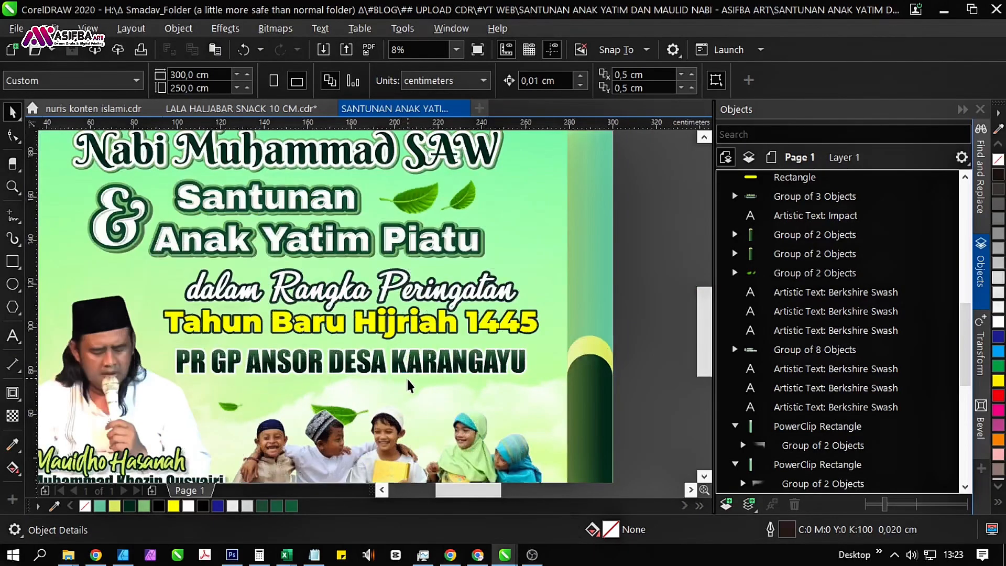
left_click_drag(409, 386, 401, 355)
double_click(413, 337)
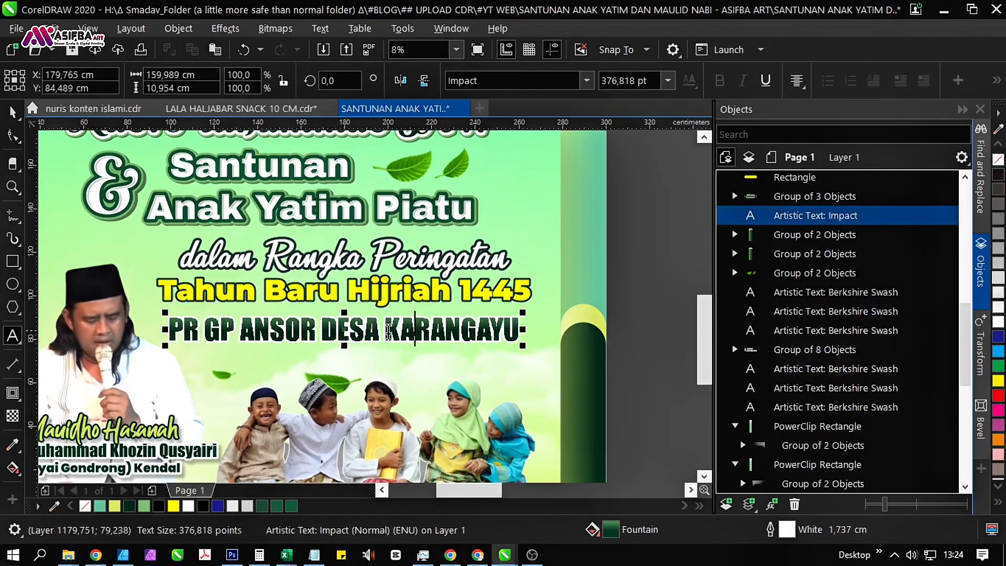
left_click_drag(386, 331, 535, 331)
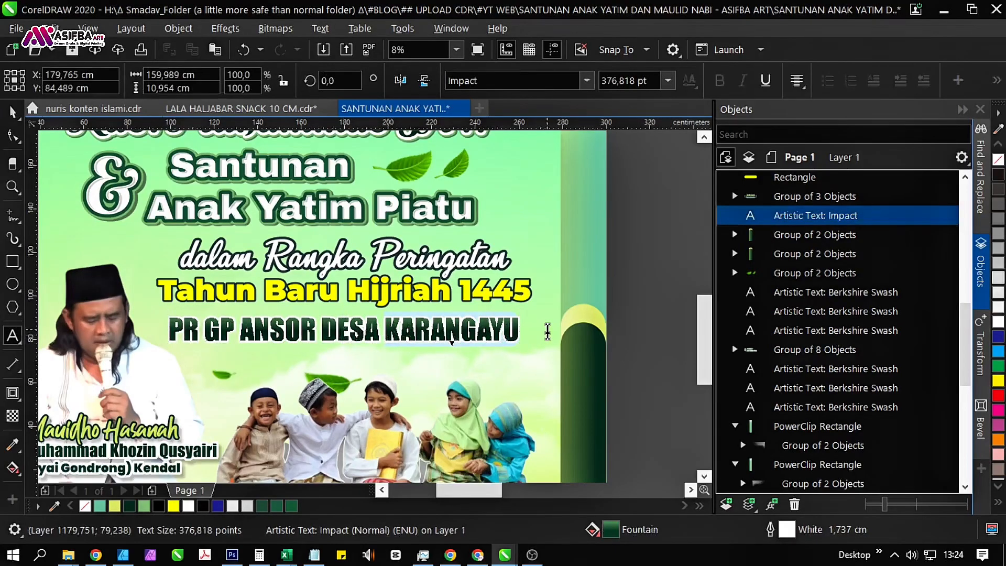
type("KA")
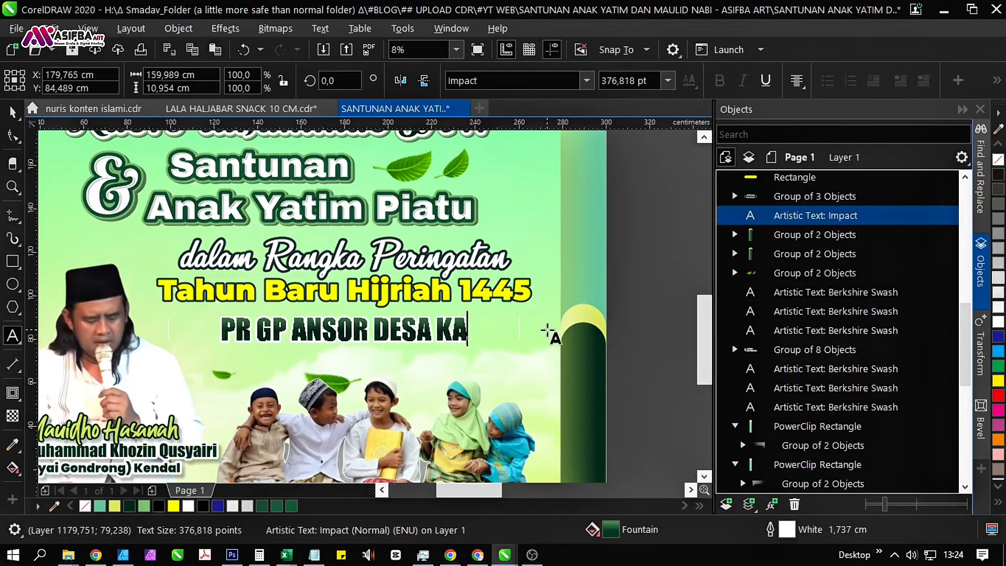
type("LIAYU")
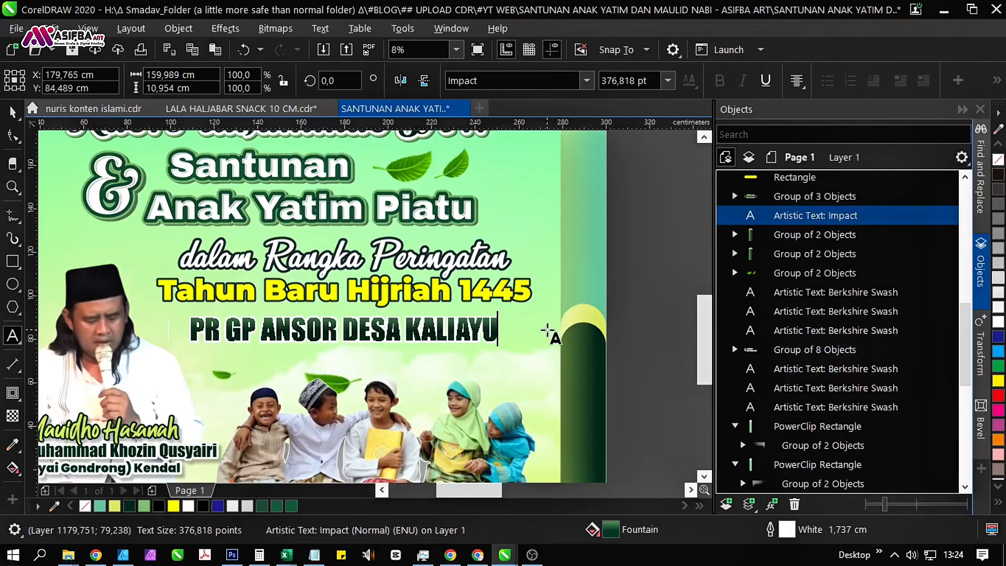
Change the year in the yellow "Tahun Baru Hijriah" text to 1447.
left_click(538, 298)
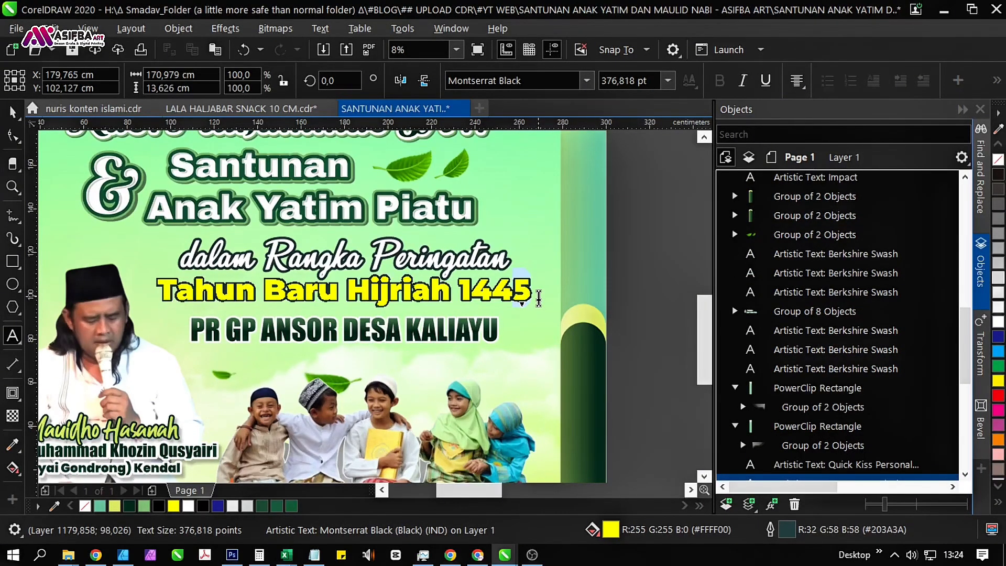
type("7")
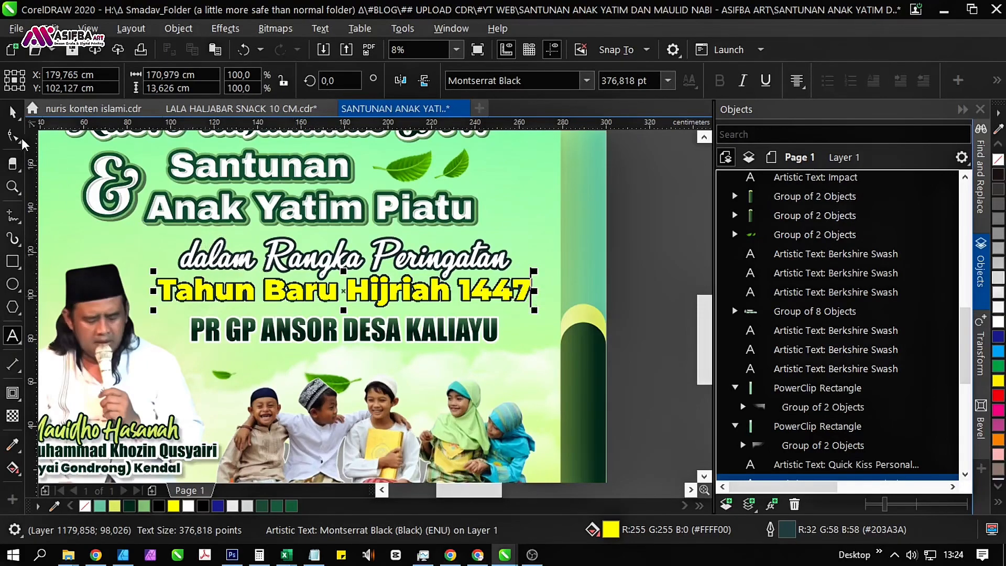
left_click(13, 111)
Move the "Tahun Baru Hijriah 1447" text straight down about 1.6 cm, closer to the "PR GP ANSOR DESA KALIAYU" line.
scroll(363, 289, "up", 2)
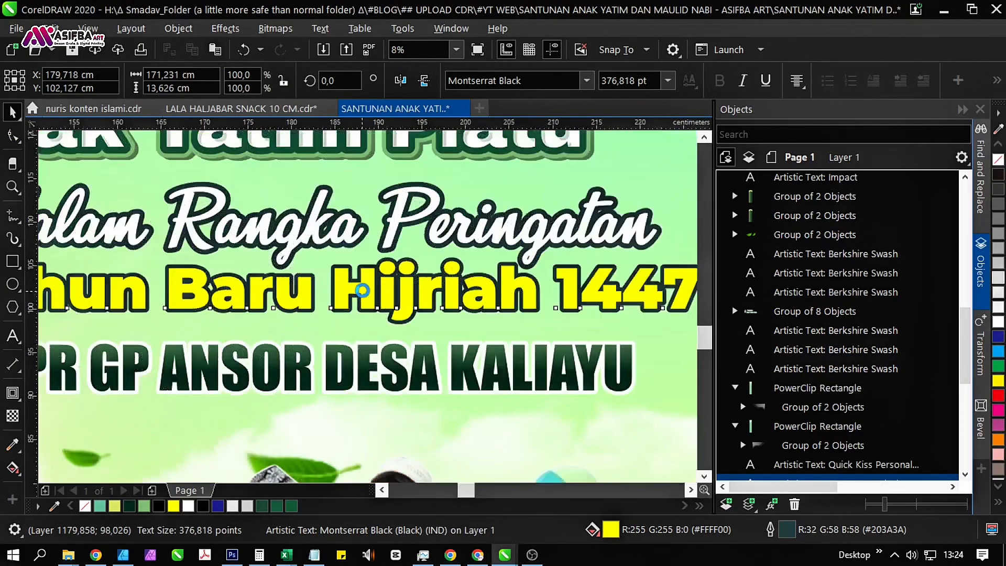
left_click_drag(393, 293, 395, 310)
scroll(283, 288, "down", 1)
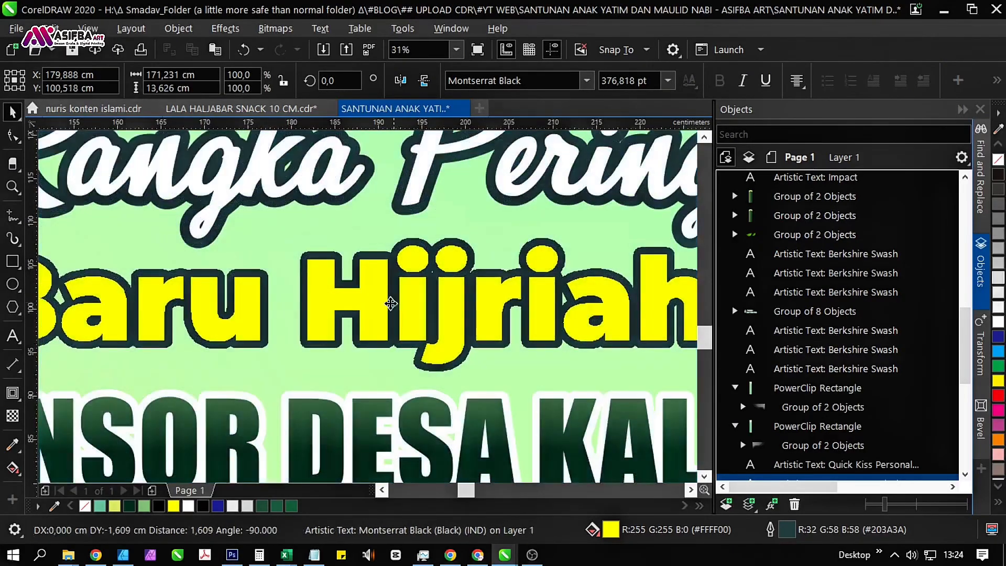
scroll(281, 289, "down", 1)
scroll(282, 288, "down", 1)
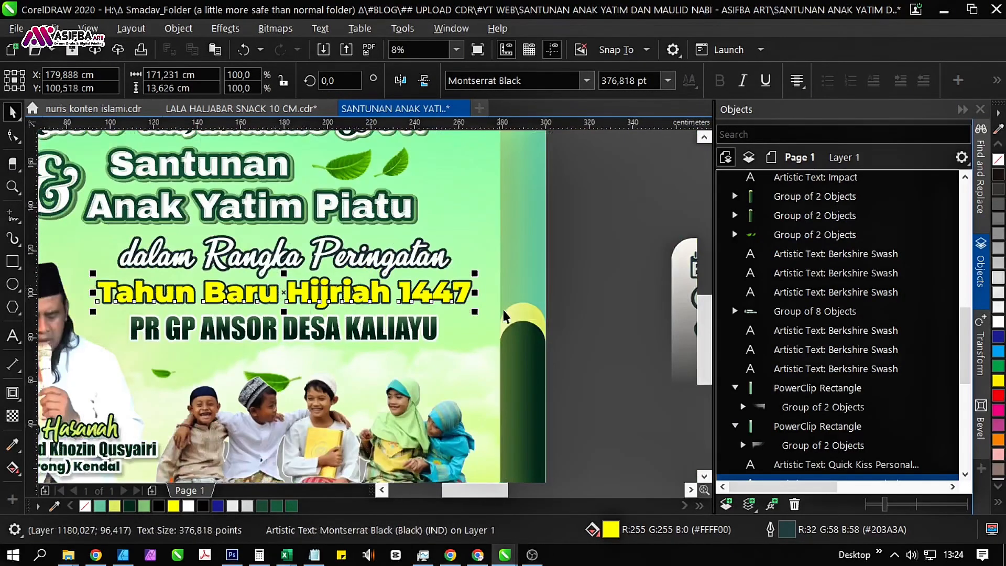
left_click(594, 332)
left_click_drag(498, 360, 507, 338)
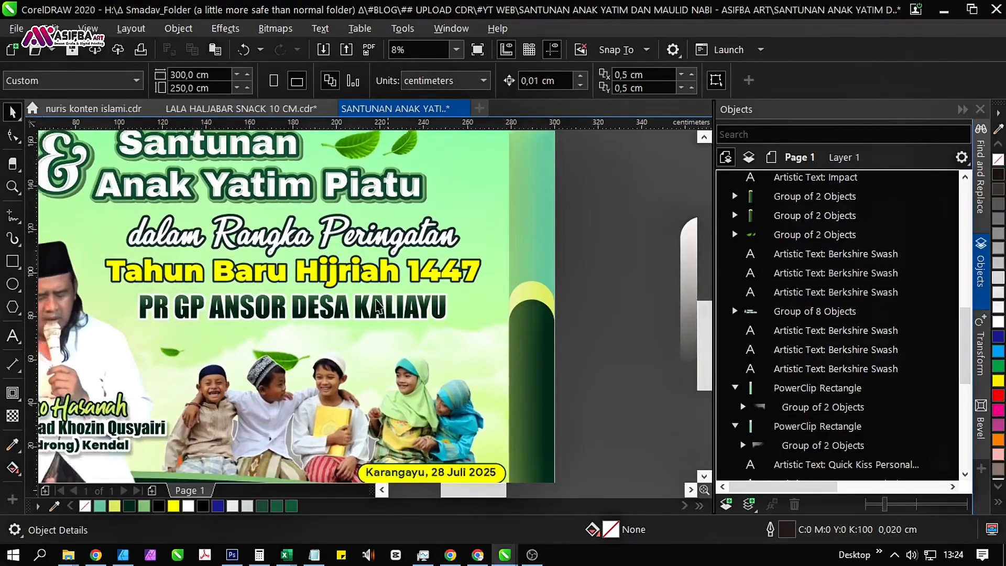
Duplicate the "Tahun Baru Hijriah 1447" text in place and color the outline of the rear copy white.
left_click(355, 280)
left_click_drag(349, 290, 350, 312)
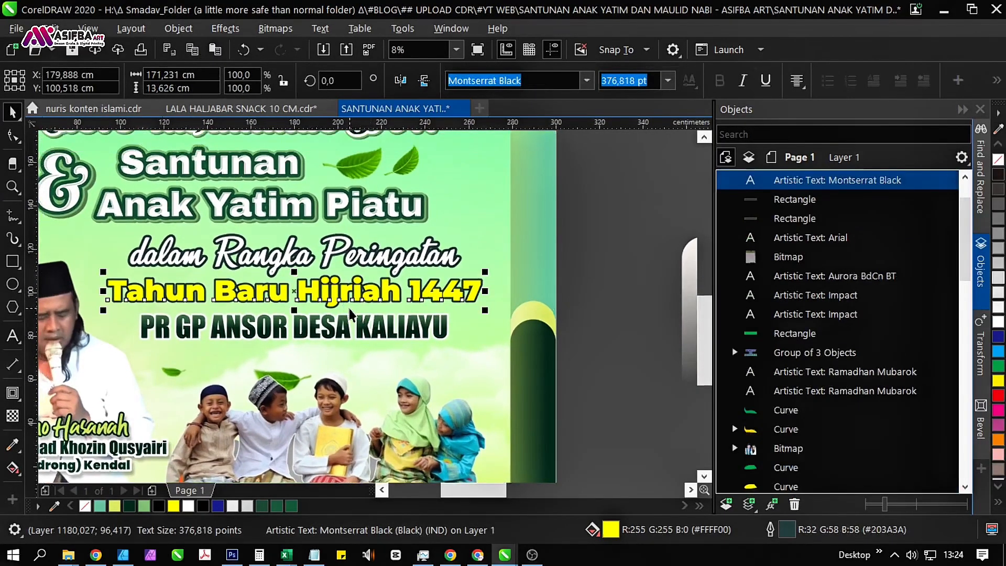
key("ctrl+v")
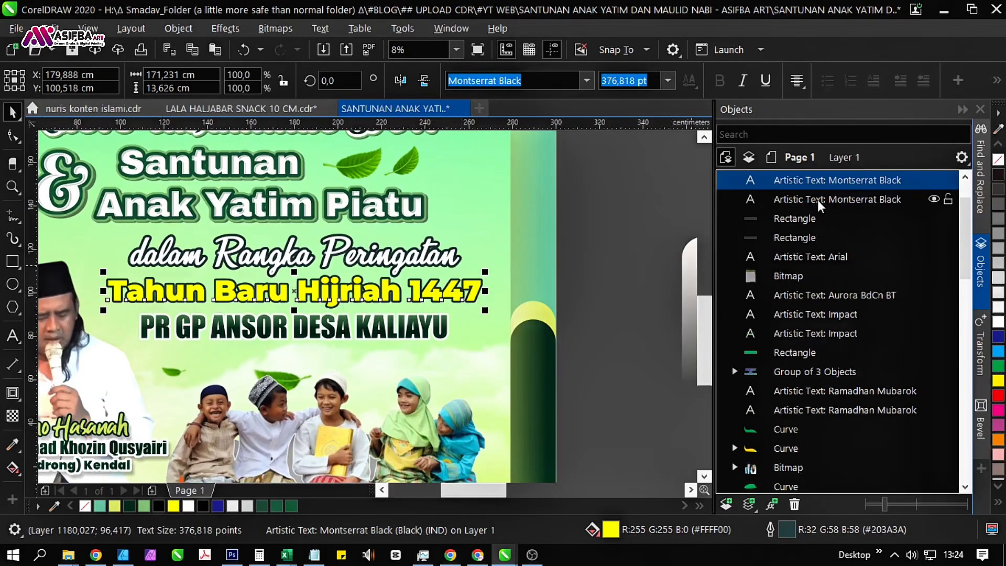
left_click(797, 205)
right_click(996, 321)
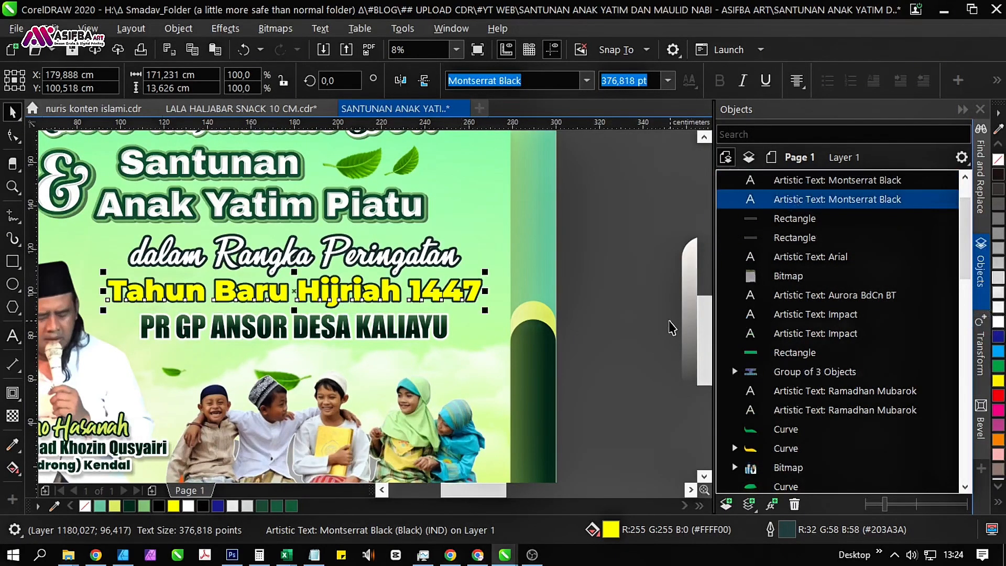
Try a 2.5 cm width for the white outline of the rear "Tahun Baru Hijriah 1447" copy, and set it to 3 cm.
key("F12")
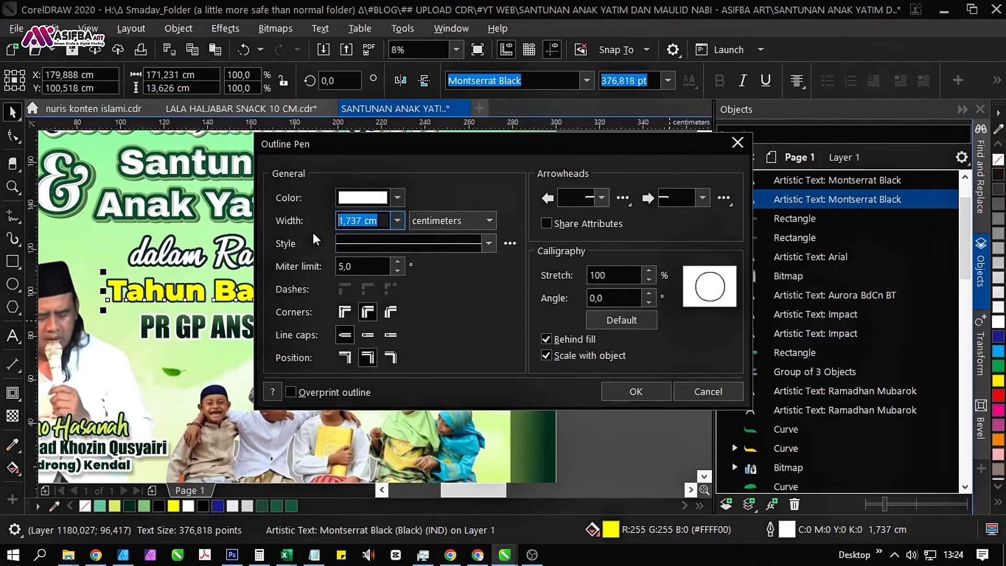
type("2,")
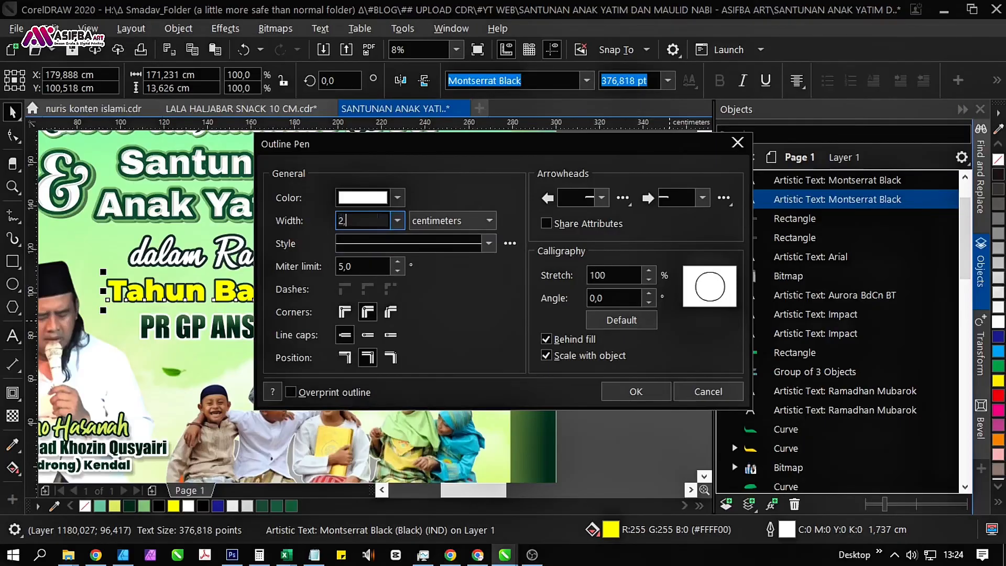
type("5")
key("Return")
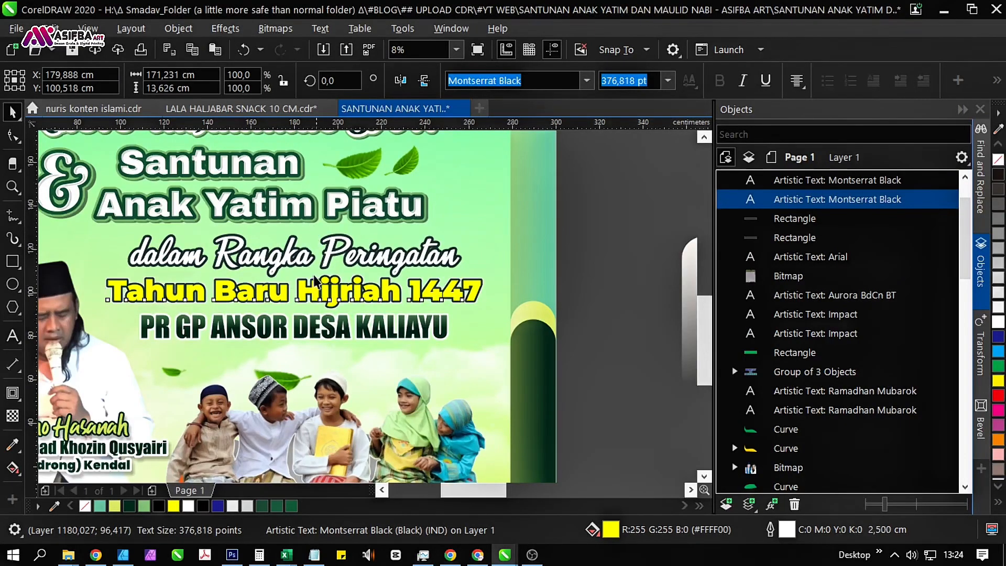
scroll(317, 285, "up", 4)
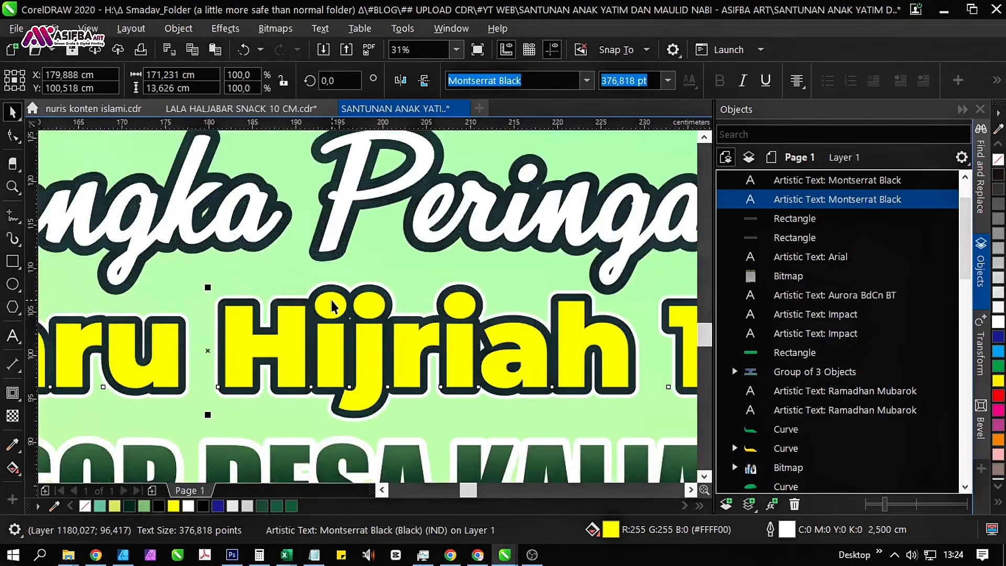
key("F12")
type("3")
key("Return")
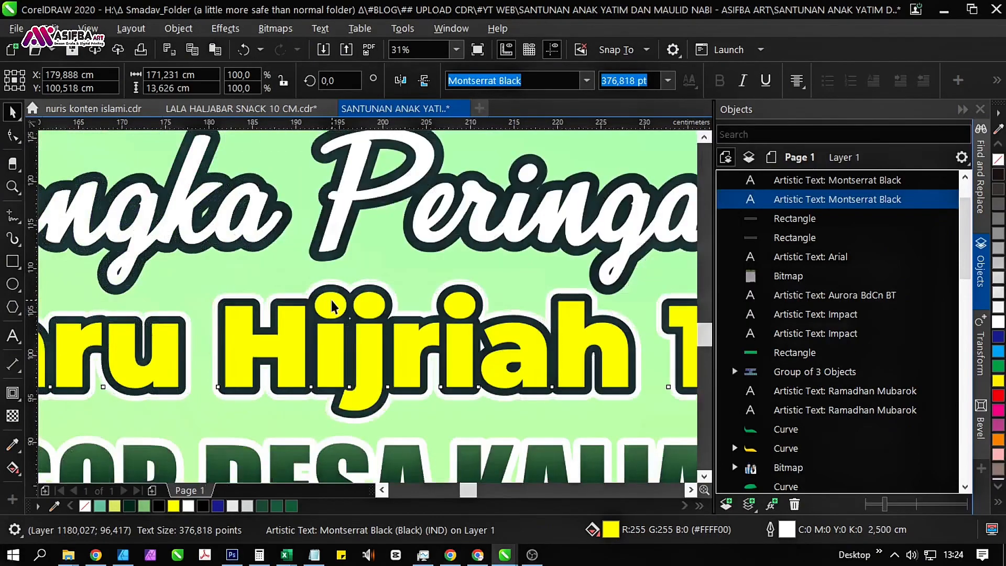
scroll(317, 302, "down", 4)
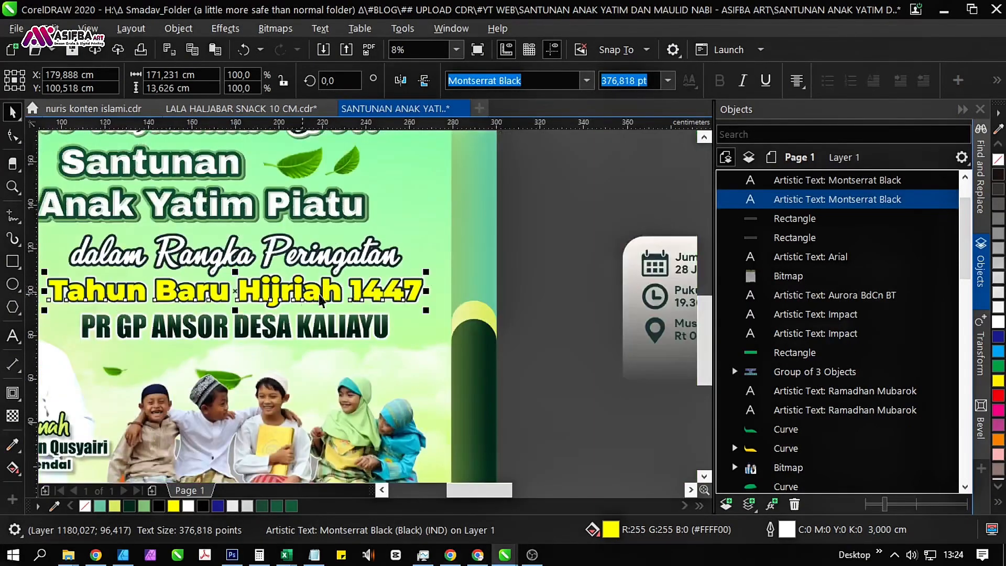
Duplicate the white-outlined "Tahun Baru Hijriah 1447" copy in place and color the rearmost copy's outline dark green (#053320).
left_click(561, 313)
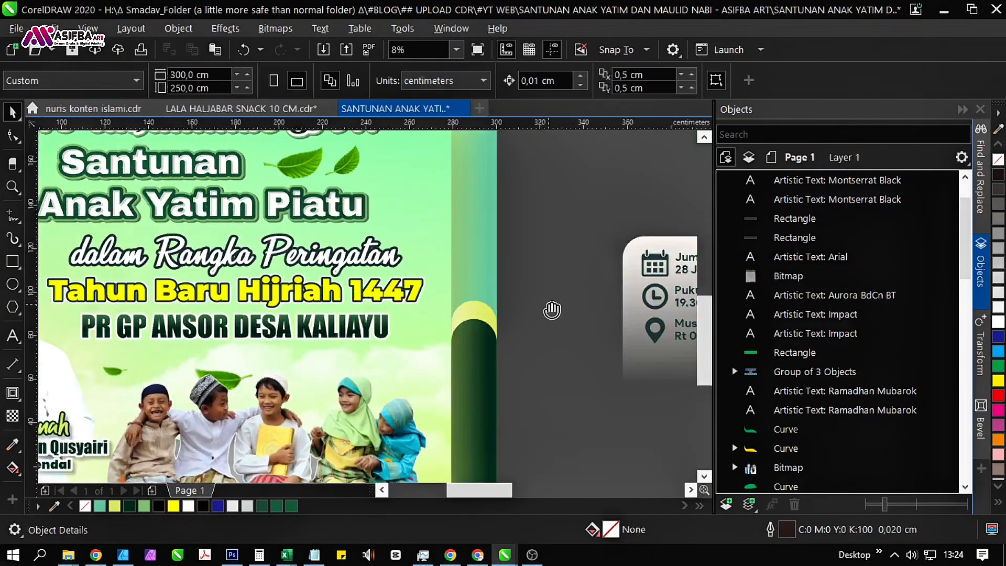
left_click_drag(545, 309, 81, 254)
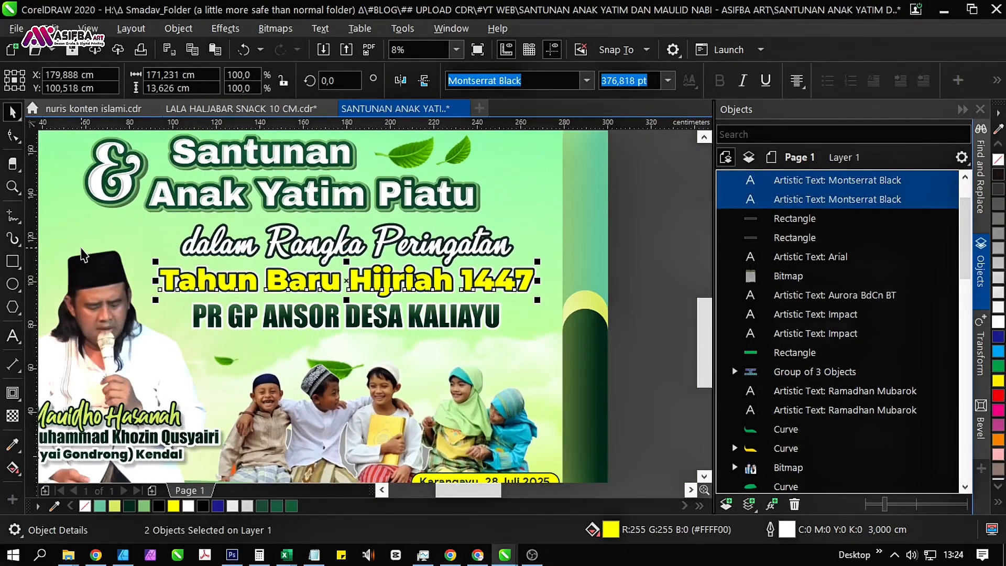
left_click(815, 205)
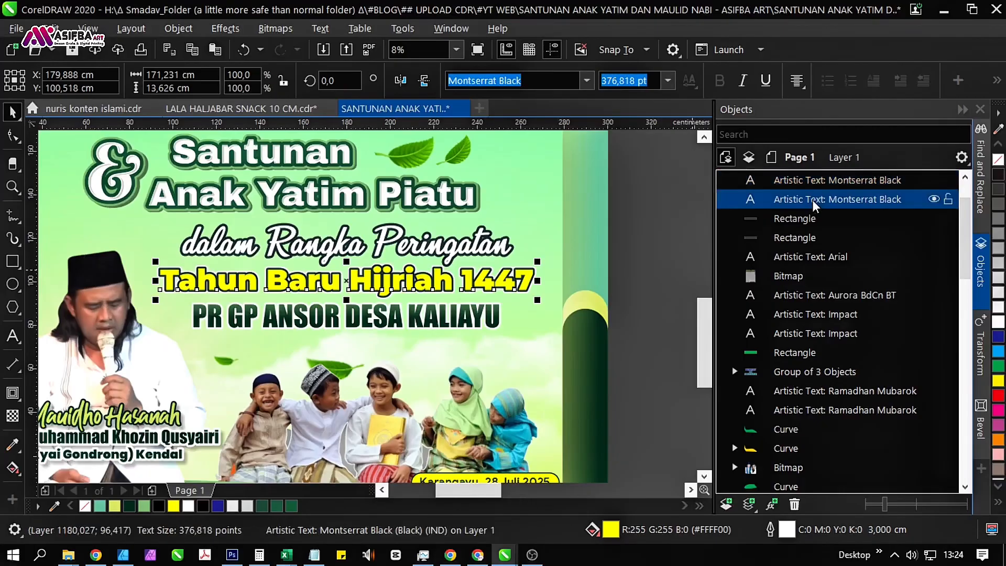
key("ctrl+c")
key("ctrl+v")
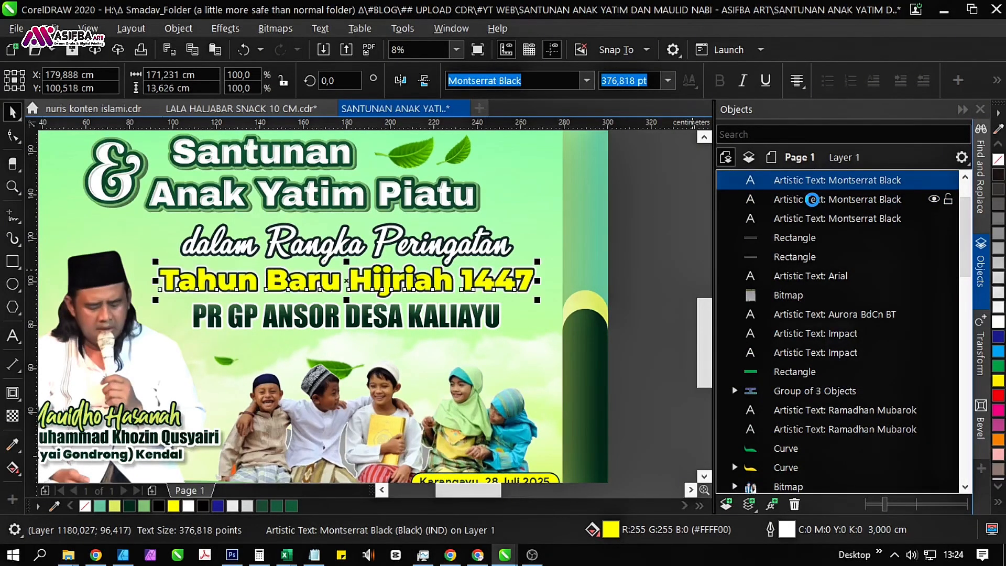
left_click(812, 200)
left_click(734, 224)
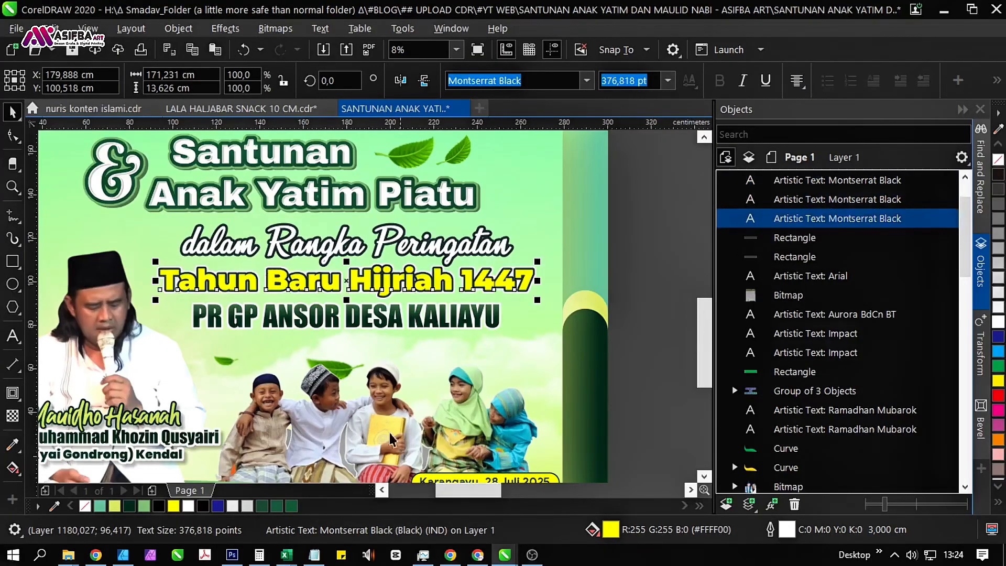
right_click(127, 504)
Try 6 cm and 5 cm widths for the rearmost copy's dark green outline, and set it to 4.5 cm.
scroll(373, 294, "up", 2)
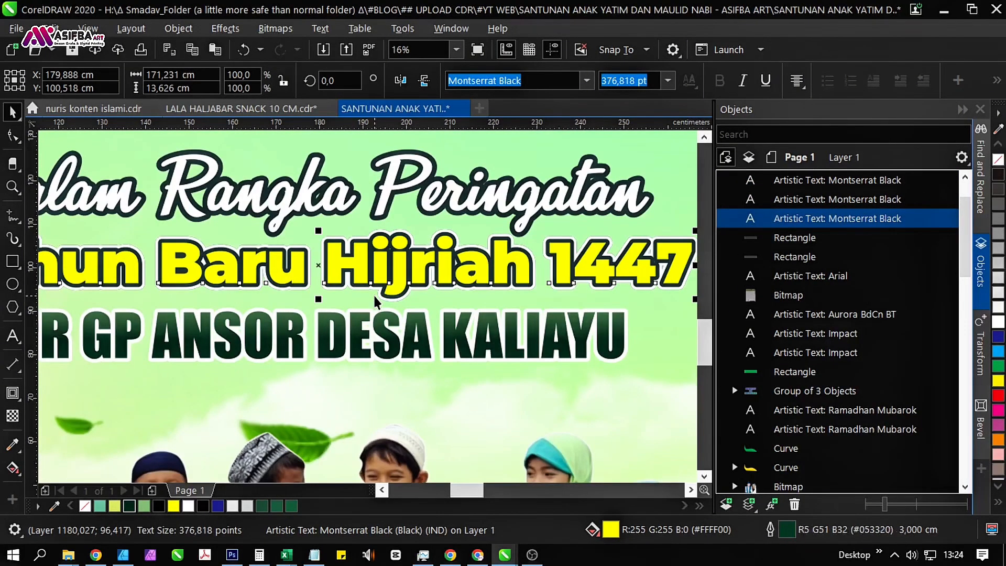
key("F12")
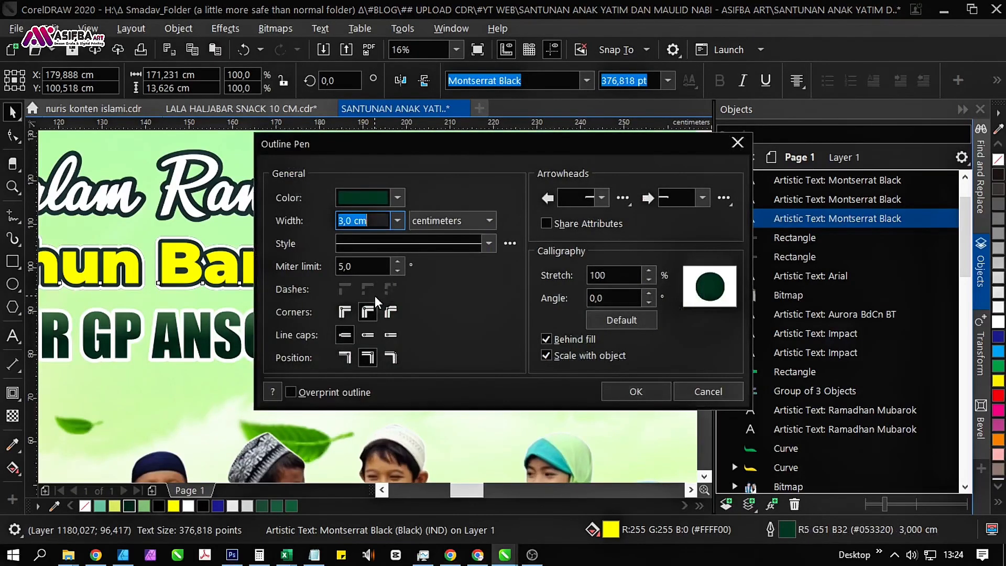
type("6")
key("Return")
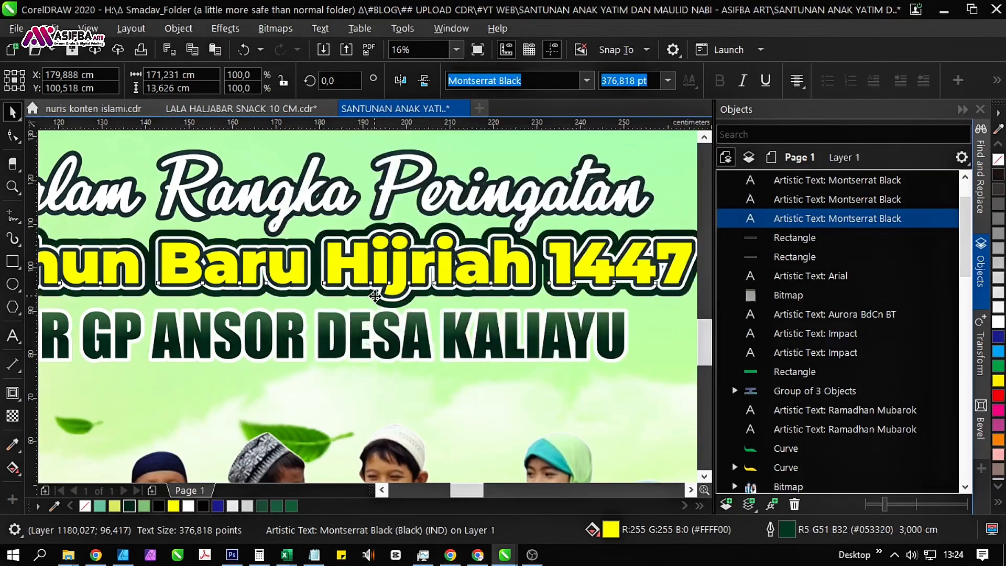
key("F12")
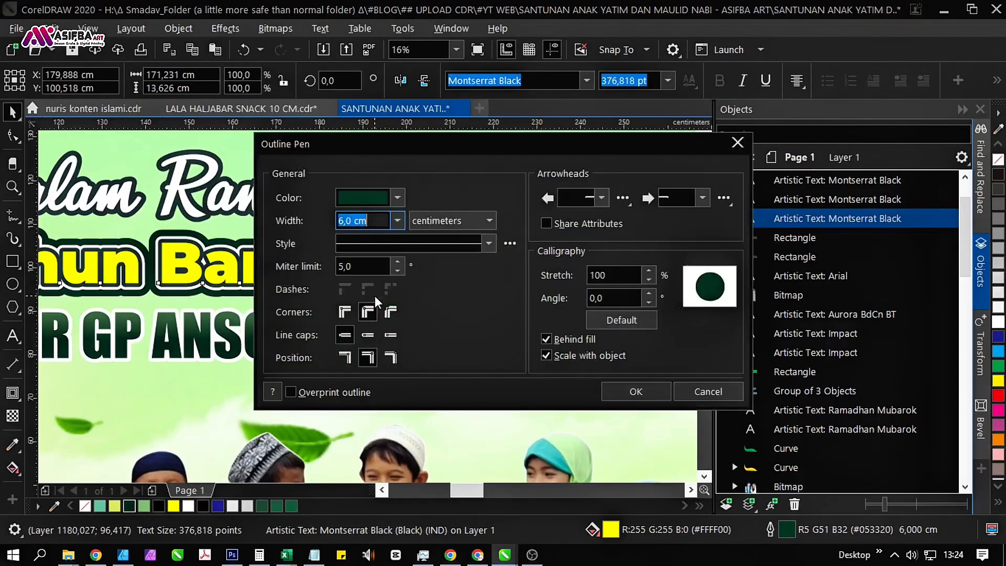
type("5")
key("Return")
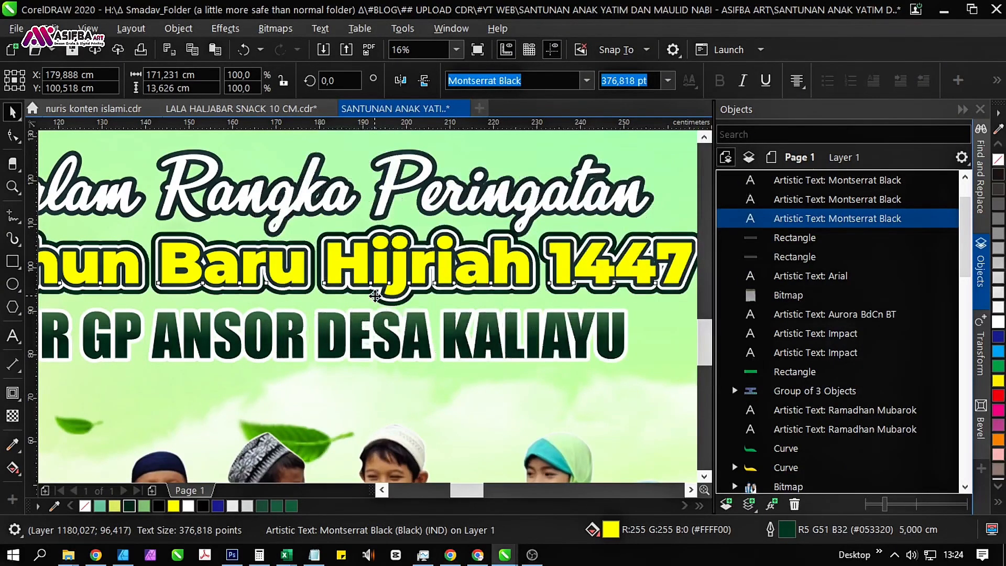
key("F12")
type("4")
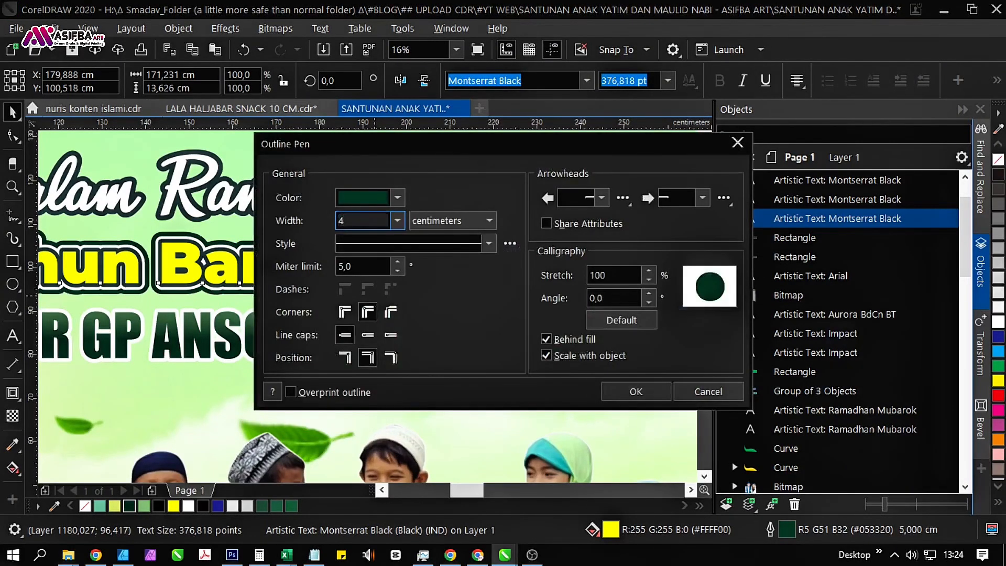
type(",5")
key("Return")
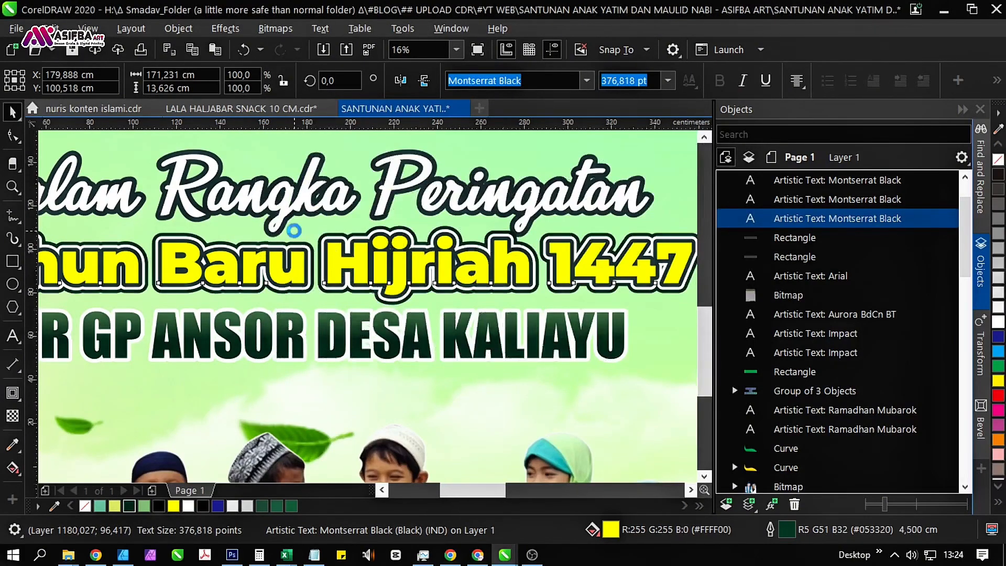
scroll(332, 253, "down", 3)
scroll(446, 257, "down", 1)
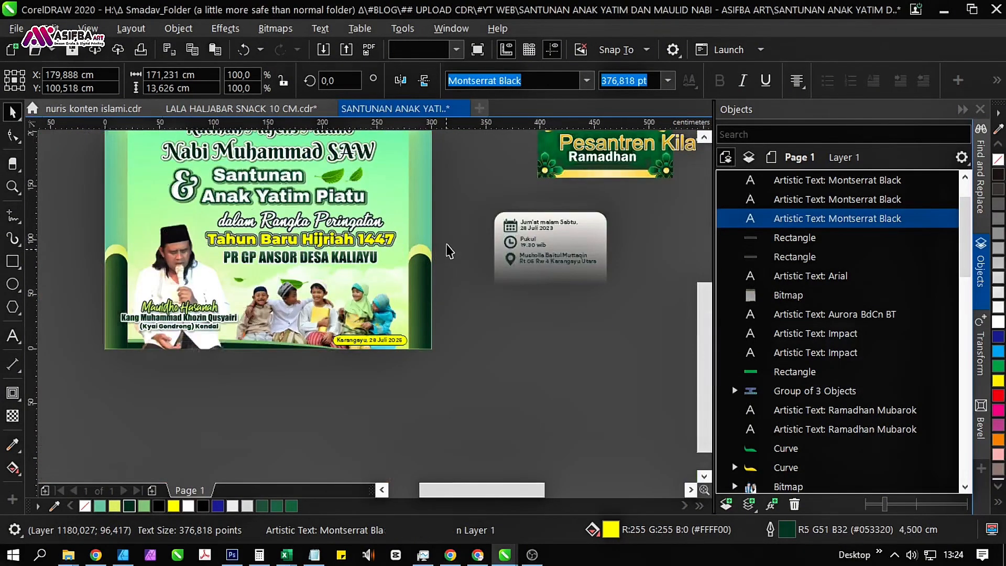
left_click(445, 253)
scroll(461, 269, "up", 3)
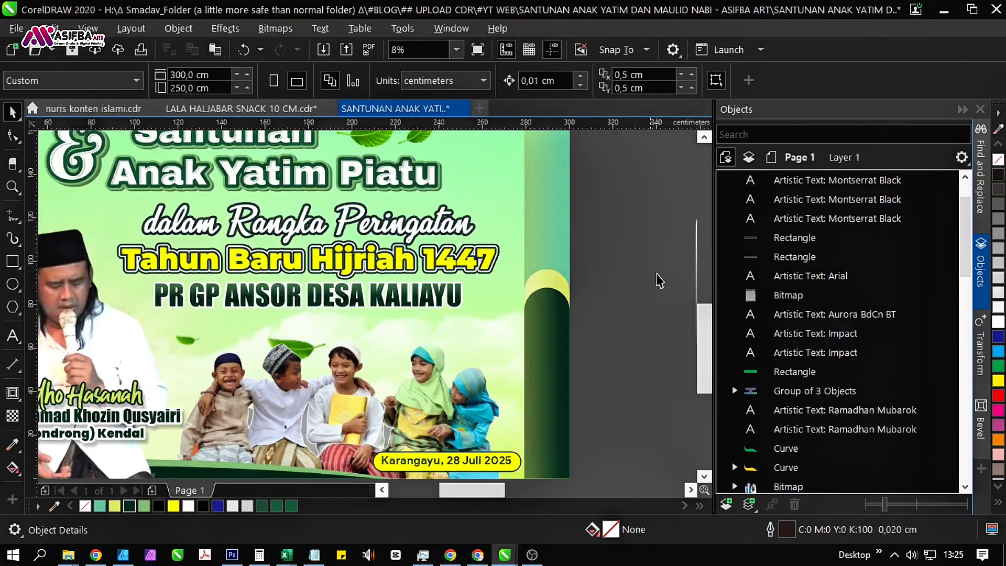
Offset the rearmost dark green "Tahun Baru Hijriah 1447" copy about 0.4 cm right and 0.6 cm down as a shadow.
left_click(815, 219)
scroll(348, 270, "up", 4)
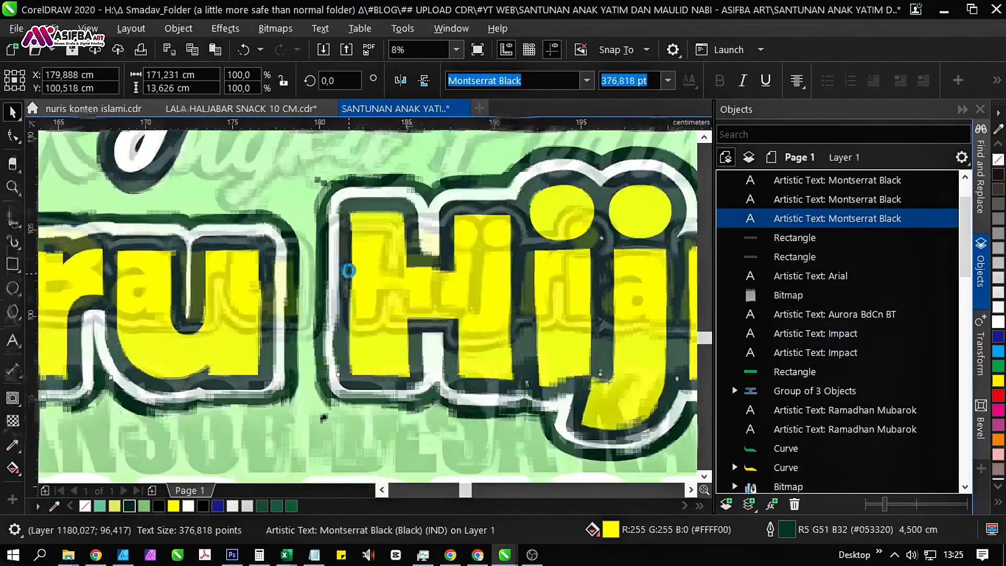
scroll(350, 293, "up", 2)
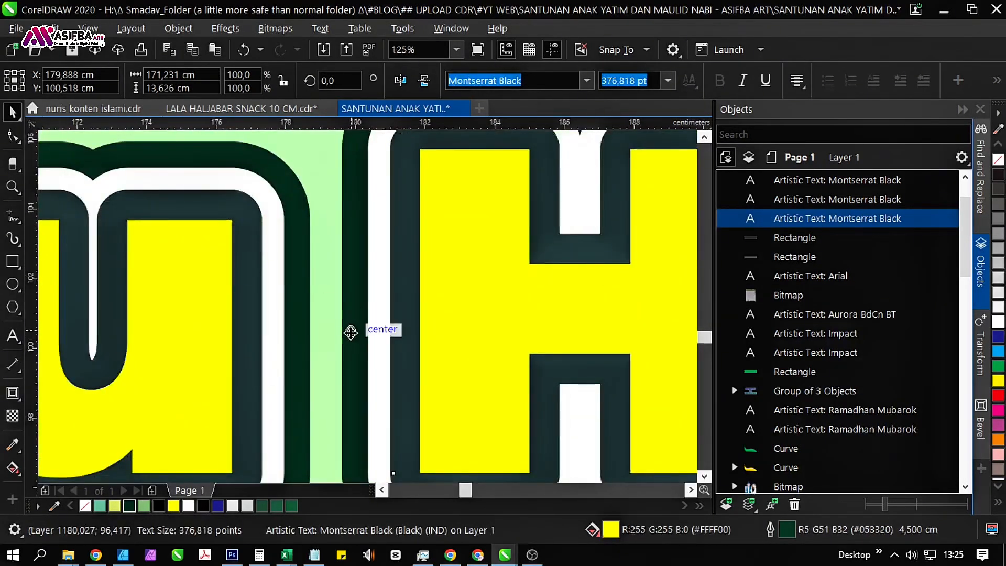
left_click_drag(350, 330, 366, 349)
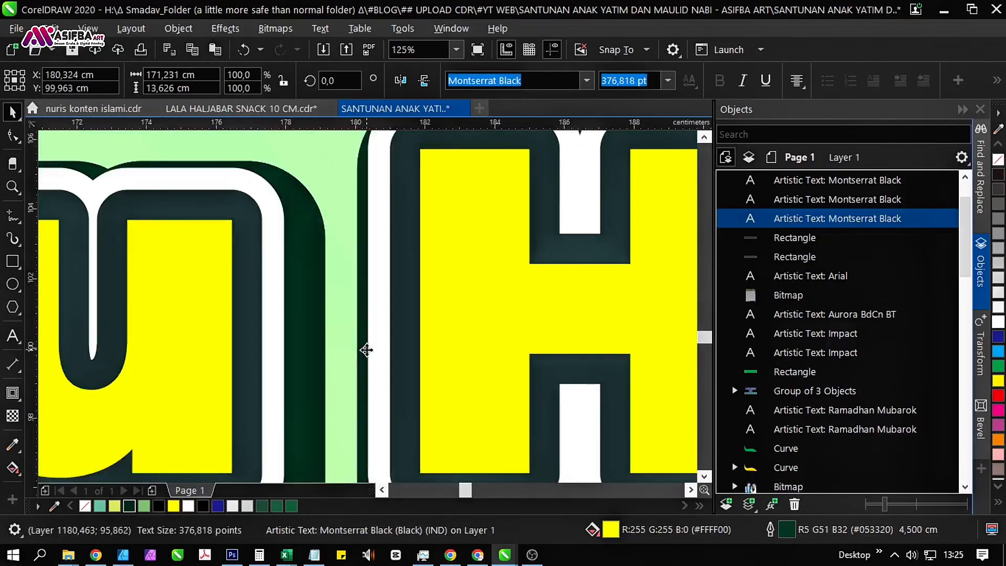
scroll(366, 349, "down", 3)
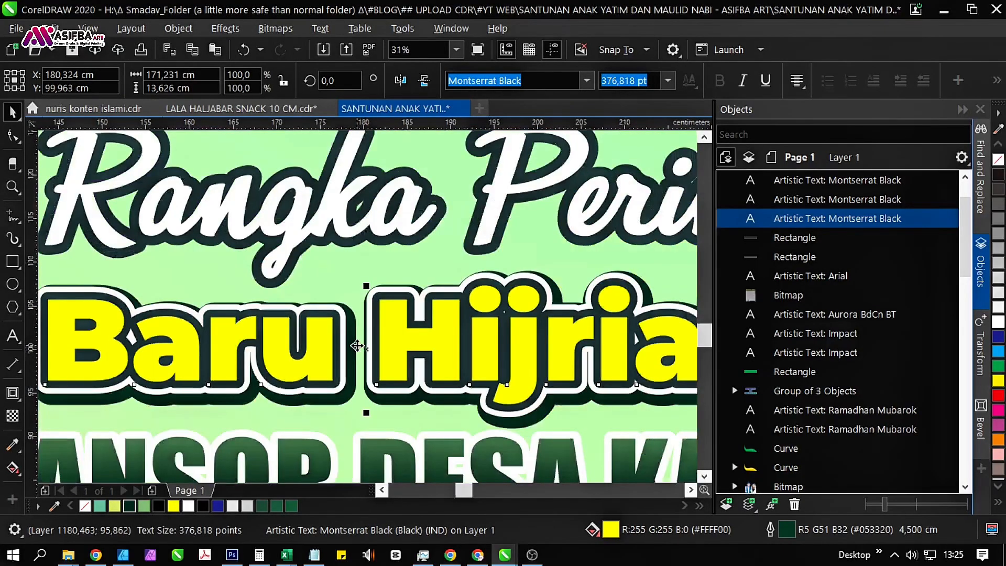
Set the outline width of the rearmost dark green "Tahun Baru Hijriah 1447" copy to 4 cm.
key("F12")
type("4")
key("Return")
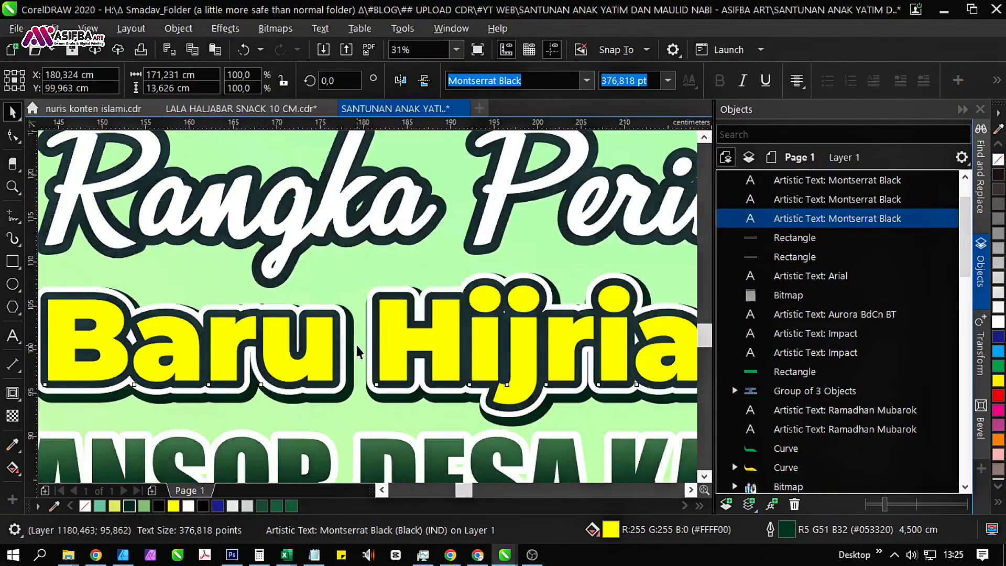
Shift the rearmost dark green copy about 0.5 cm left and 0.3 cm down so its shadow falls below the text.
scroll(368, 353, "up", 1)
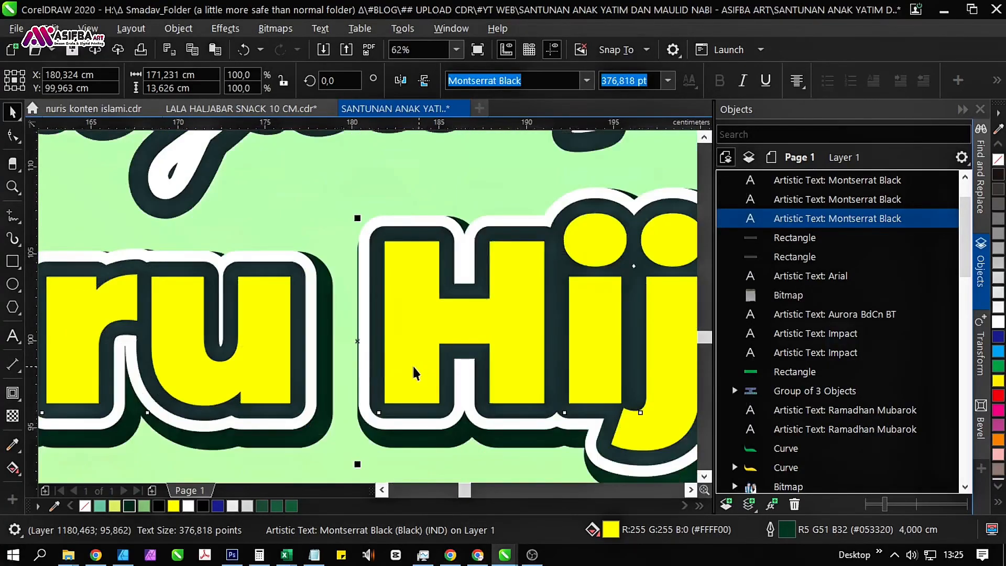
scroll(358, 357, "up", 1)
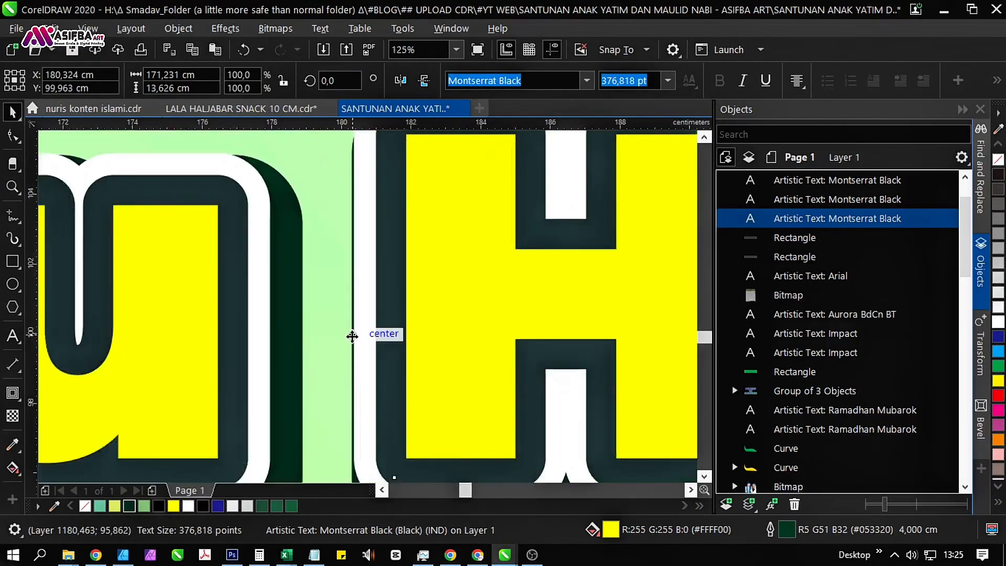
mouse_move(349, 335)
left_mouse_down()
mouse_move(338, 331)
mouse_move(337, 341)
left_mouse_up()
scroll(304, 322, "down", 3)
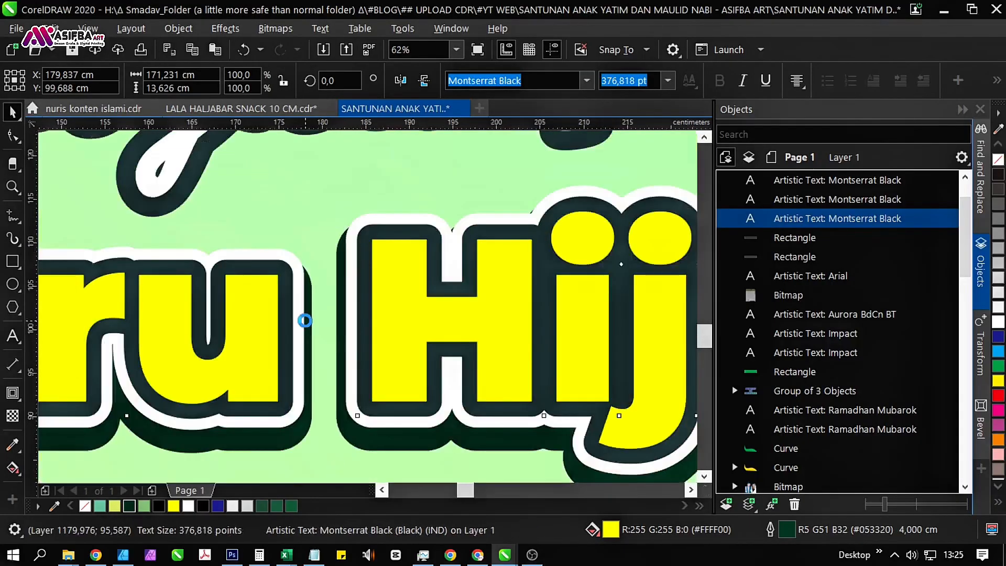
scroll(305, 321, "down", 2)
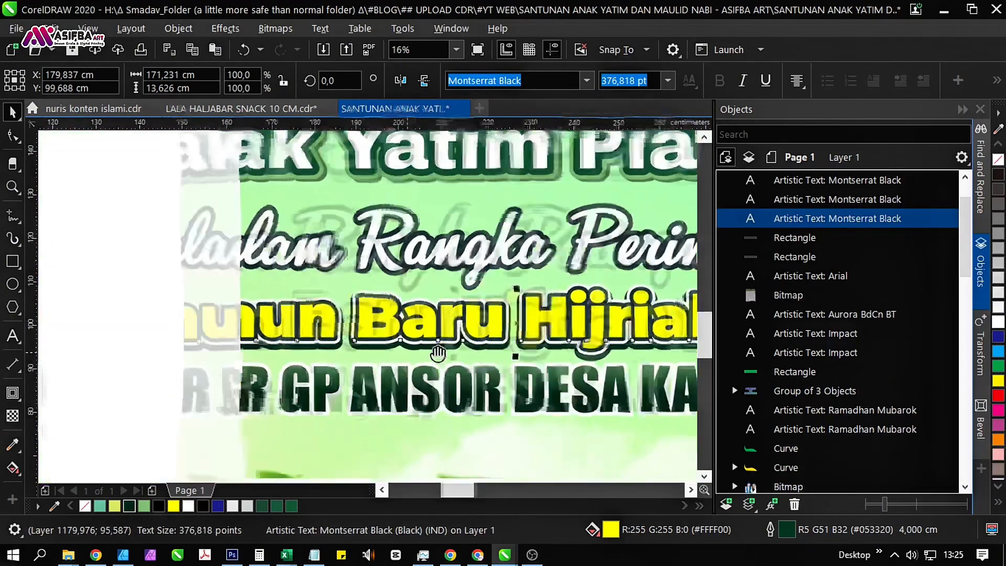
scroll(441, 346, "right", 4)
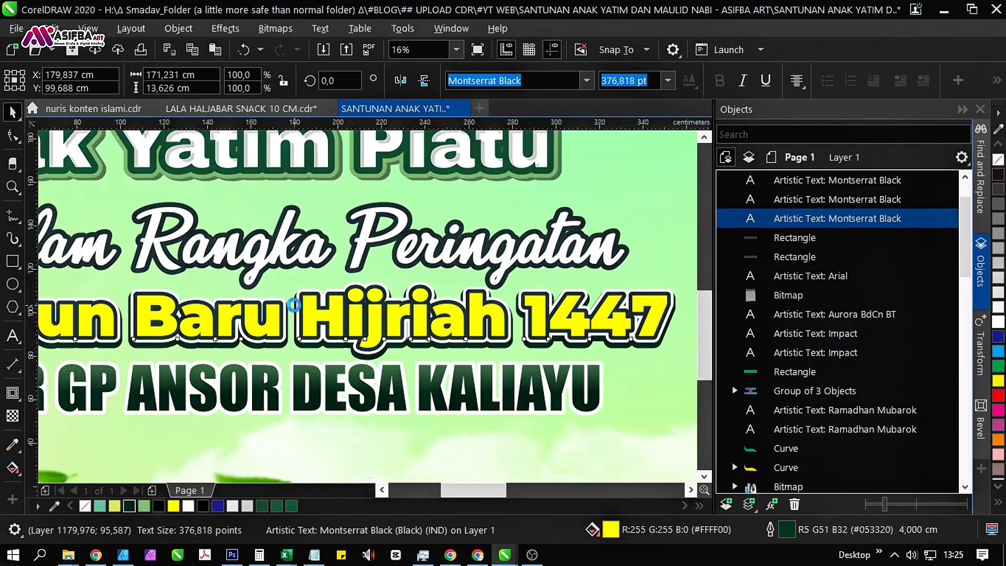
scroll(295, 309, "down", 1)
key("Escape")
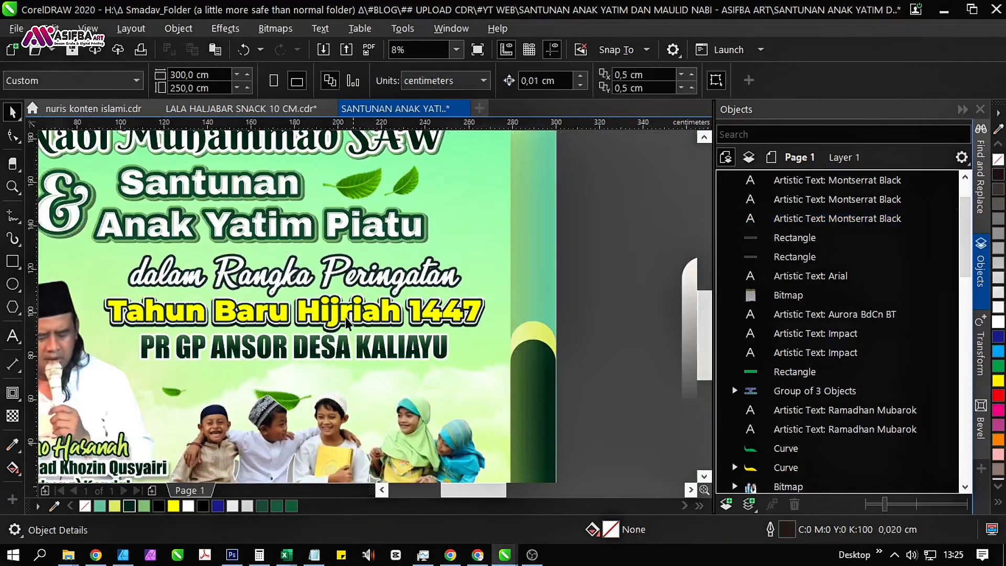
Apply a vertical fountain fill to the front "Tahun Baru Hijriah 1447" text, from yellow at the letters' base to white at their top.
left_click(336, 320)
scroll(338, 318, "up", 1)
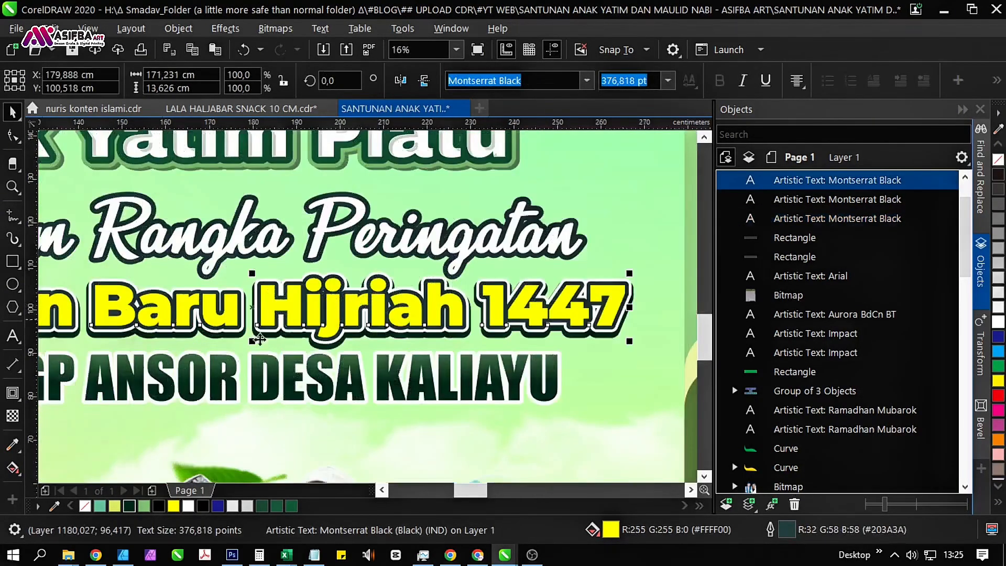
left_click(13, 468)
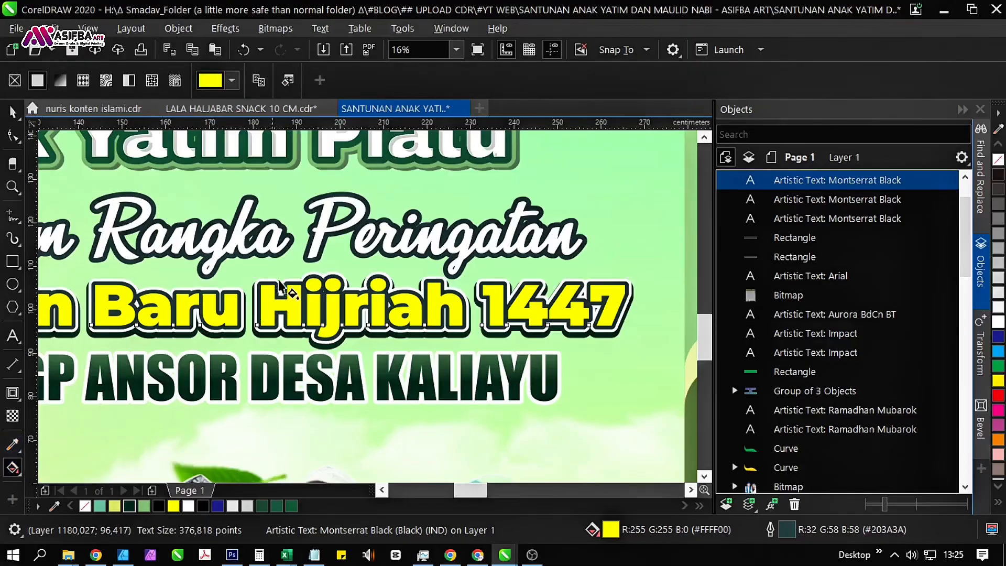
scroll(280, 283, "up", 1)
left_click_drag(249, 368, 250, 273)
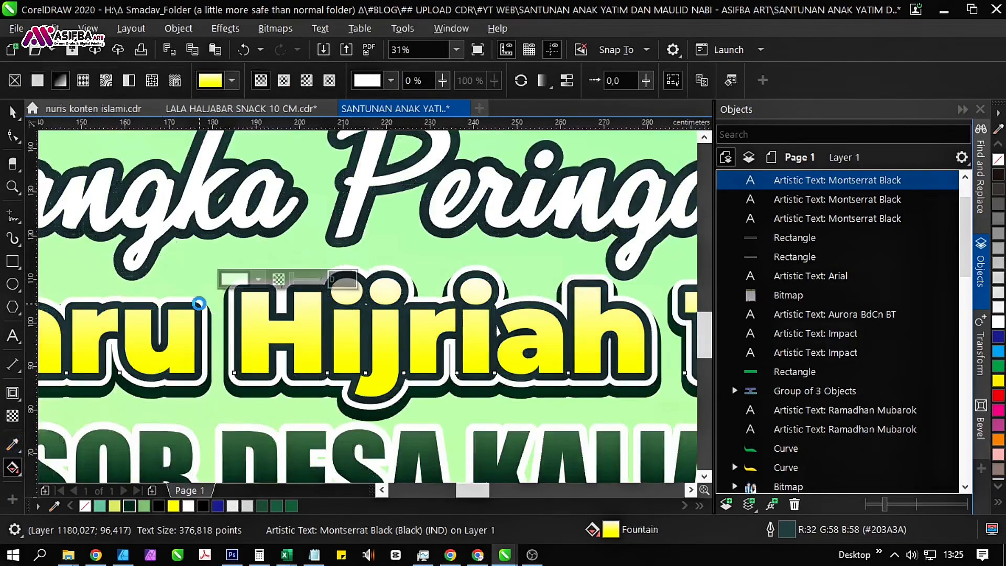
scroll(220, 309, "down", 1)
scroll(231, 303, "up", 1)
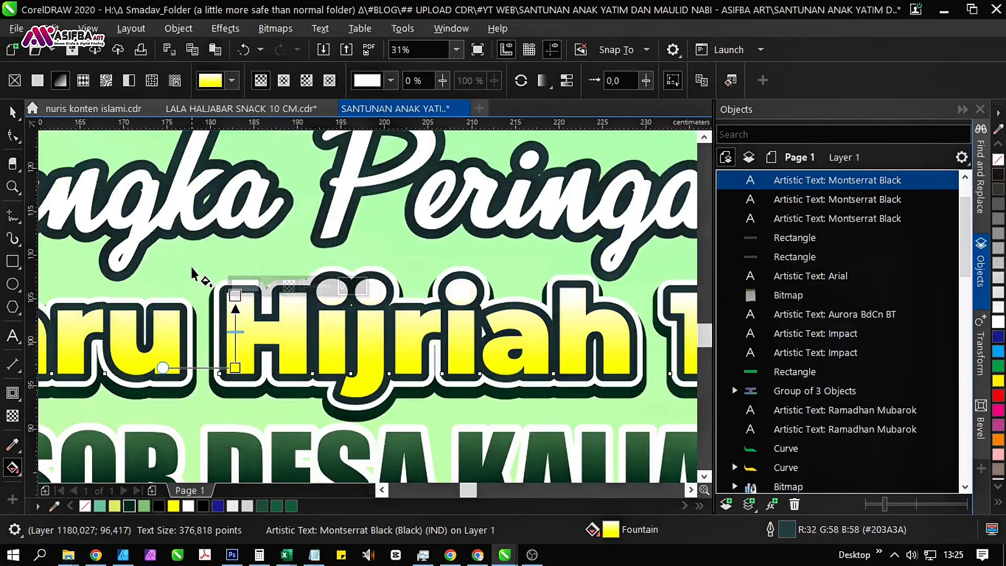
scroll(194, 272, "down", 1)
scroll(194, 272, "down", 2)
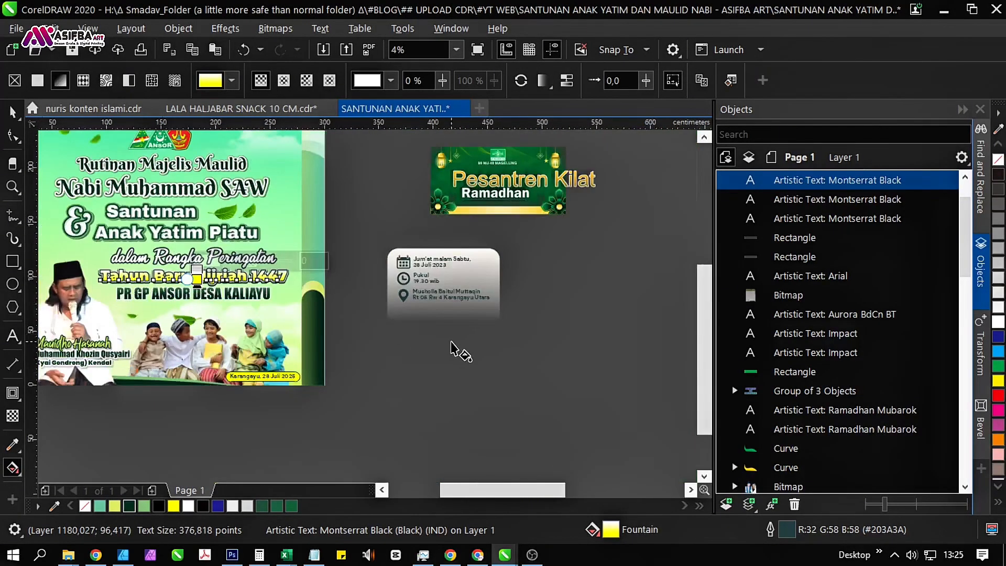
left_click(453, 349)
key("space")
Extend the white end of the front "Tahun Baru Hijriah 1447" text's gradient straight up to just above the letters.
scroll(209, 271, "up", 1)
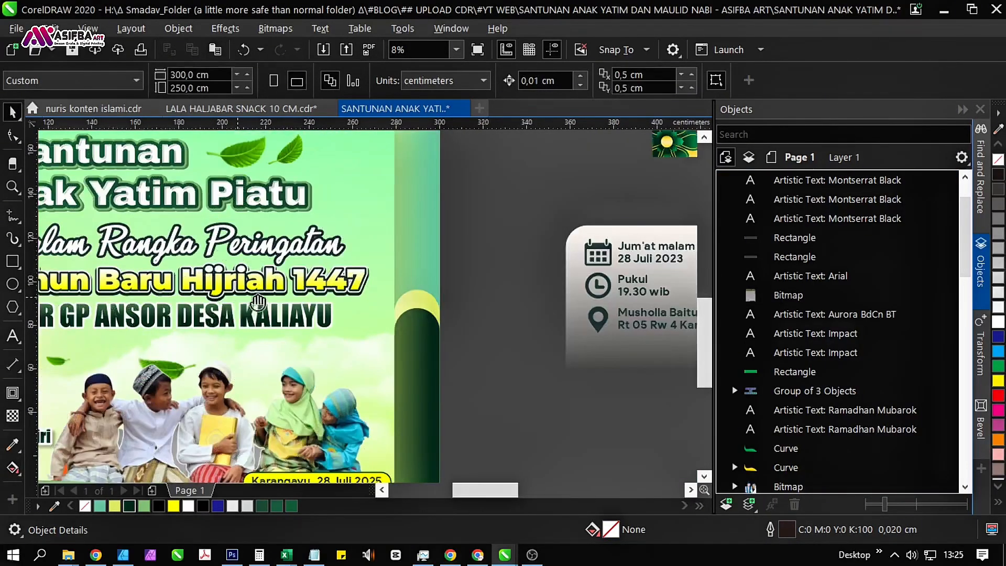
left_click_drag(240, 300, 348, 308)
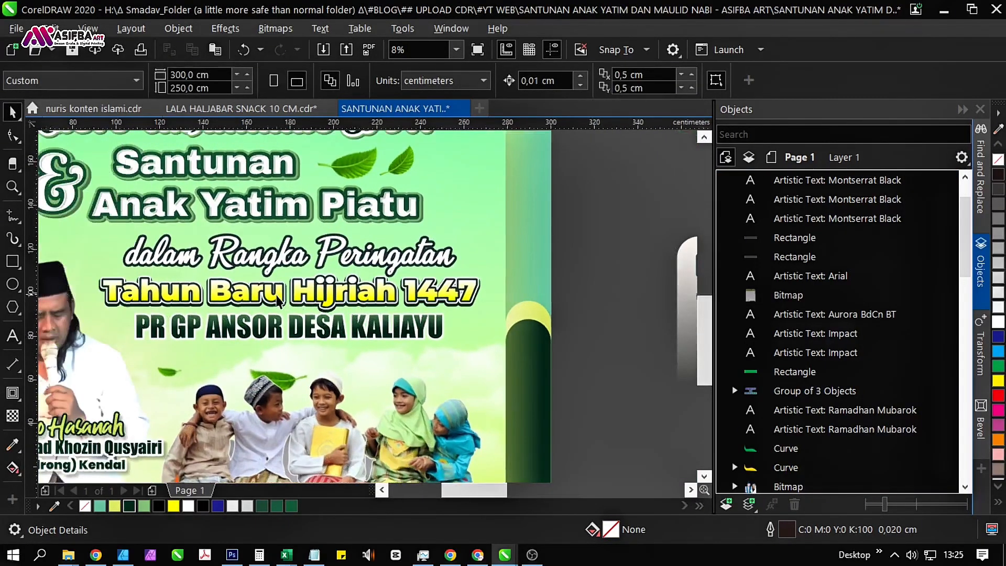
left_click(278, 301)
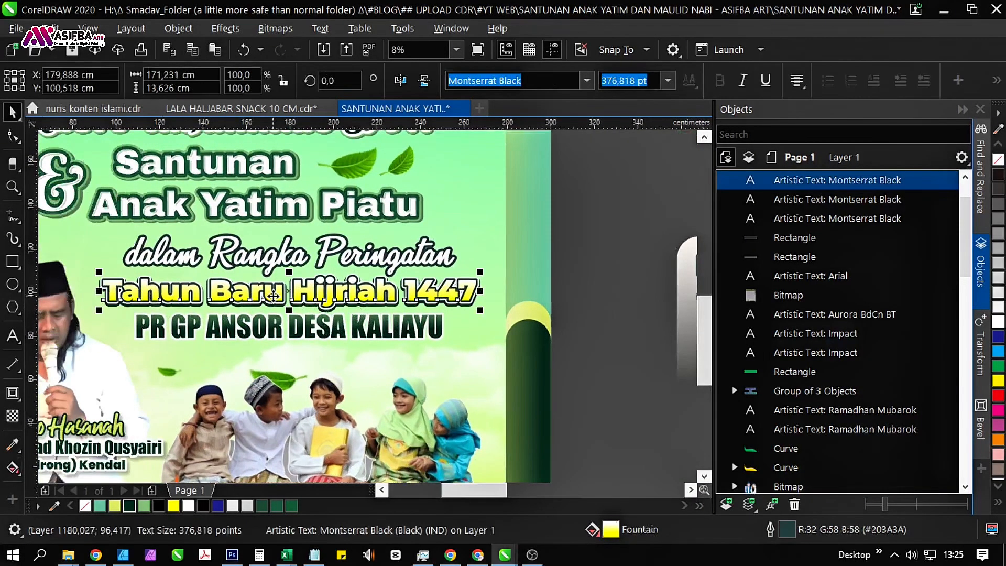
left_click(12, 468)
left_click(296, 280)
scroll(300, 278, "up", 3)
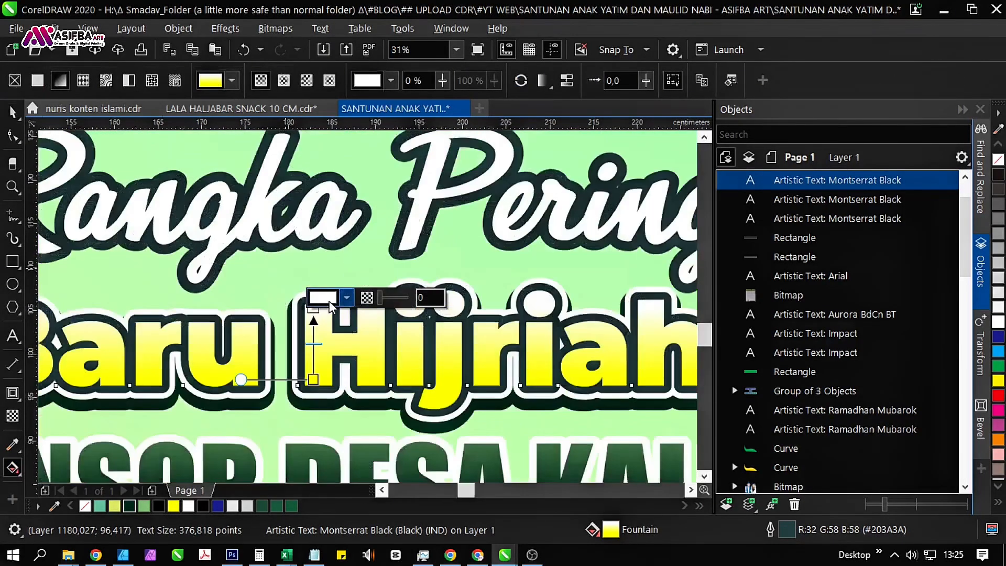
left_click_drag(312, 309, 312, 289)
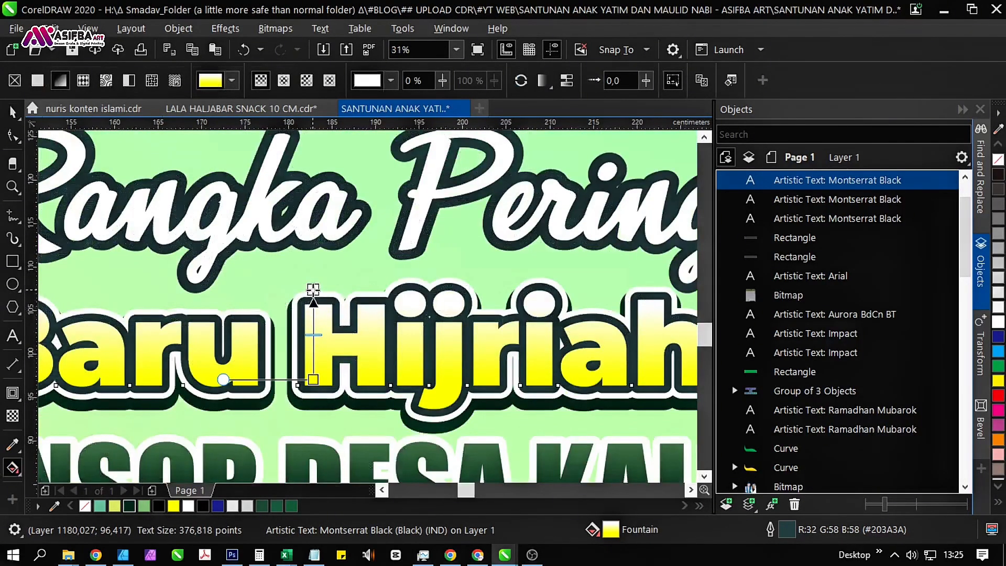
Group the three stacked copies of the "Tahun Baru Hijriah 1447" text.
scroll(258, 272, "down", 2)
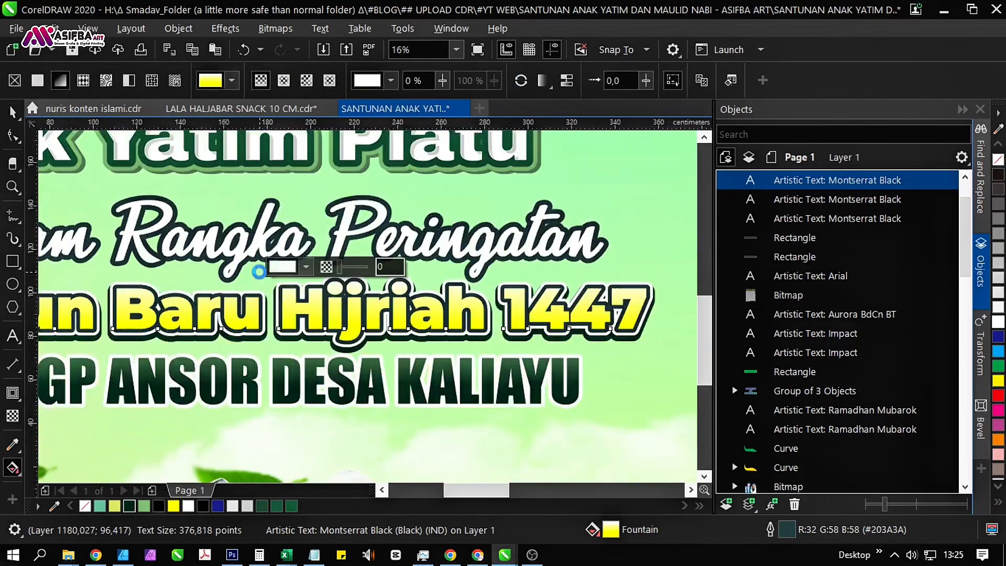
scroll(260, 272, "down", 1)
left_click(576, 323)
key("space")
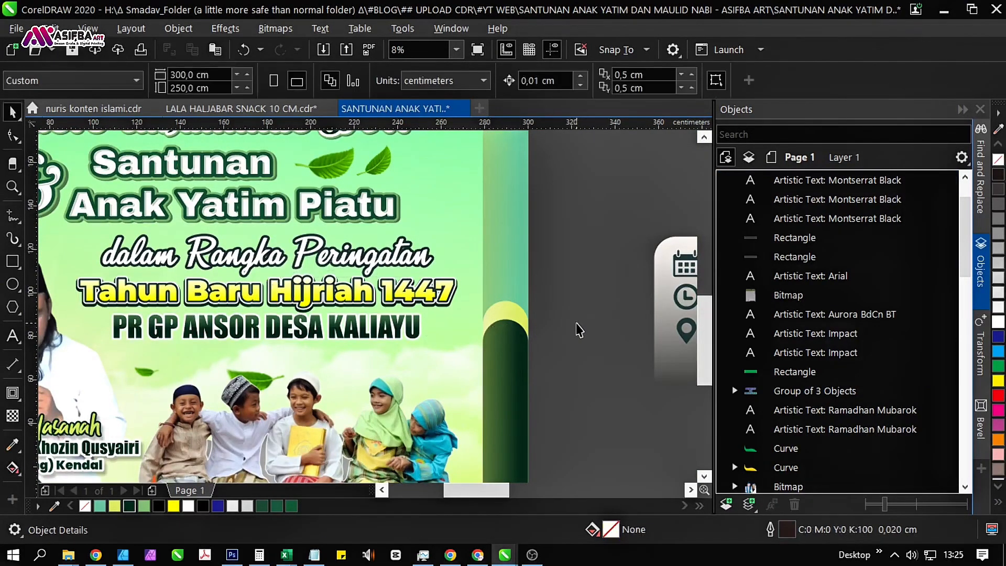
left_click_drag(566, 326, 125, 234)
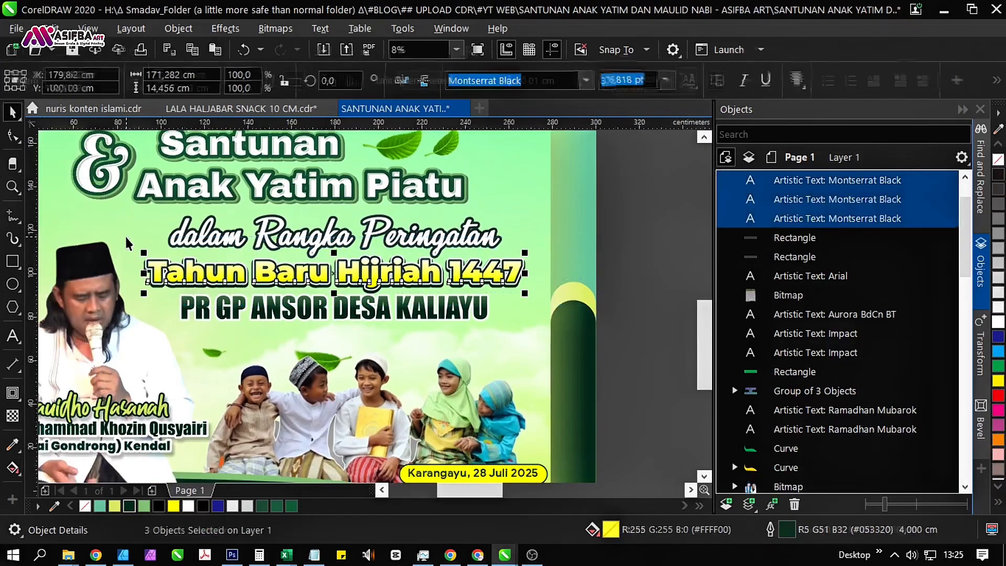
key("ctrl+g")
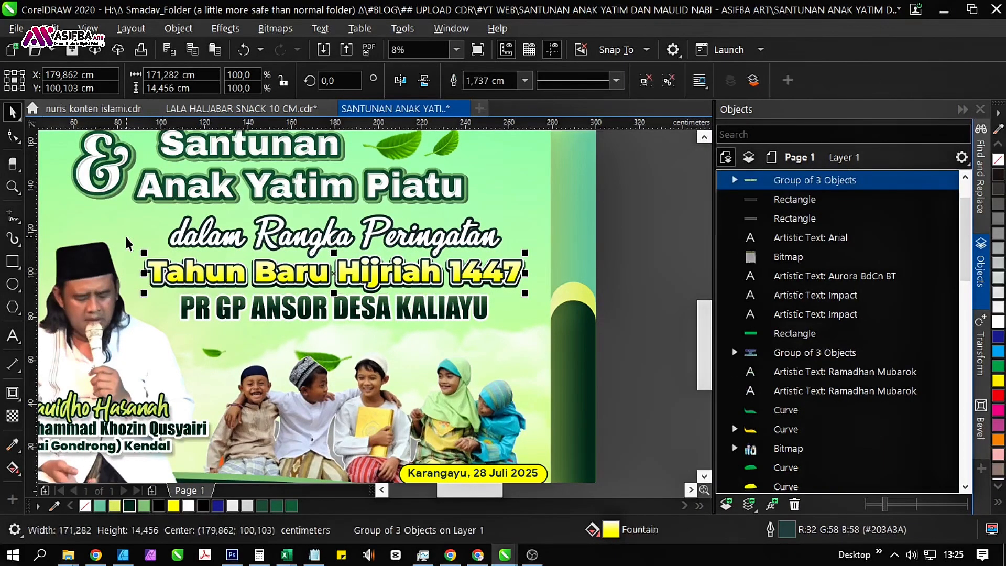
Move the "PR GP ANSOR DESA KALIAYU" text about 2.9 cm down and bring it to the front.
left_click(347, 314)
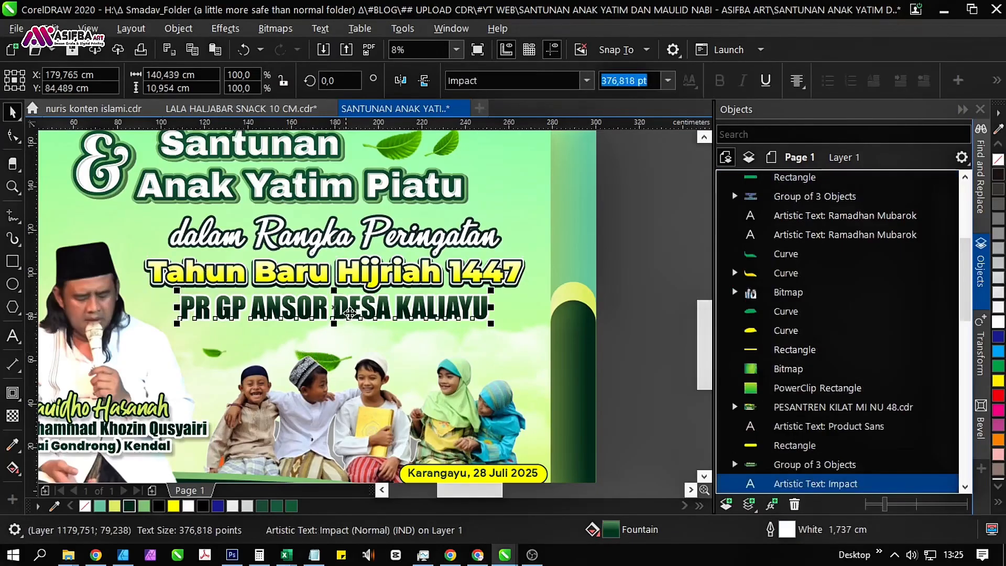
scroll(367, 311, "up", 2)
left_click_drag(375, 310, 378, 321)
key("ctrl+Home")
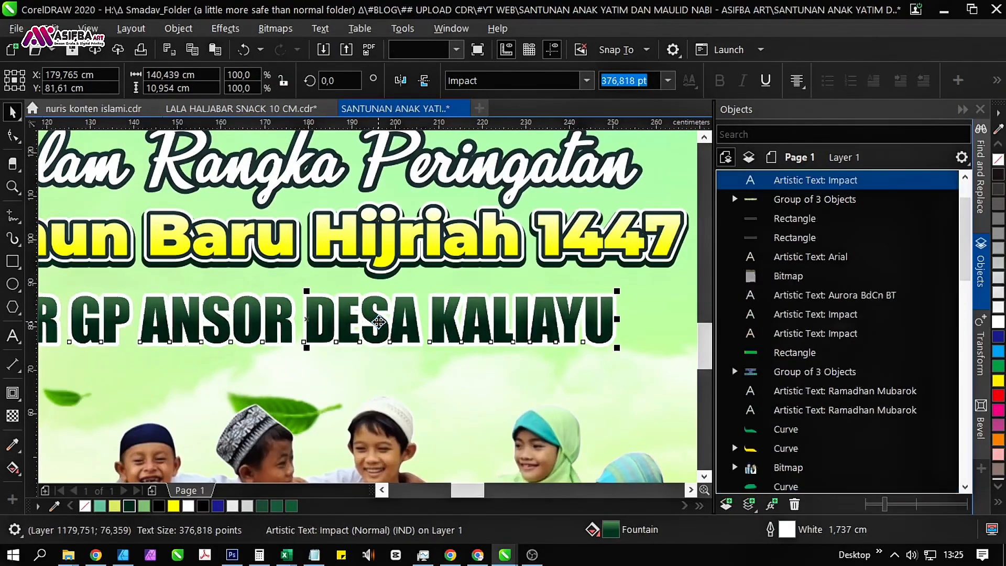
Duplicate the "PR GP ANSOR DESA KALIAYU" text in place and colour the rear copy's outline dark green R5 G51 B32.
key("ctrl+c")
key("ctrl+v")
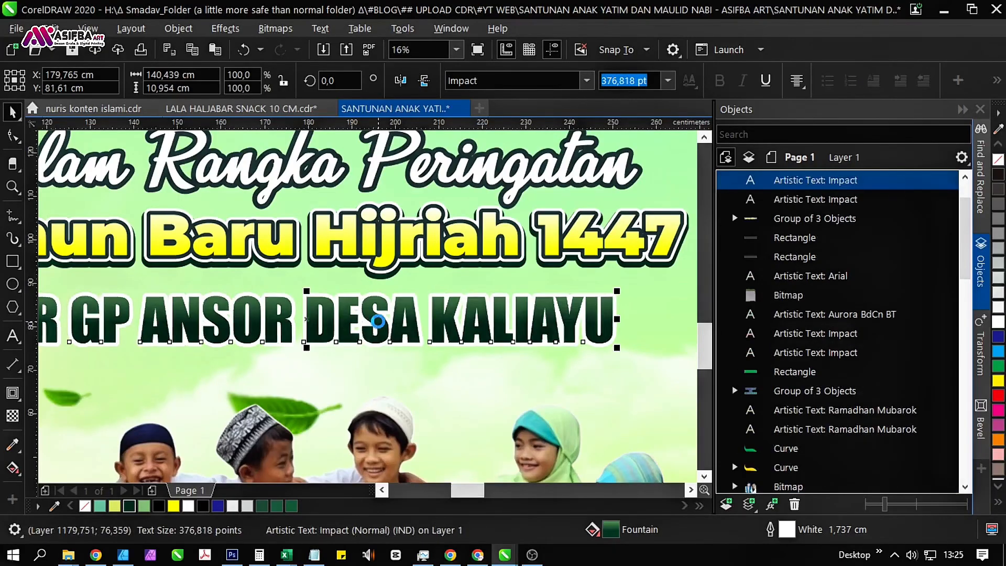
left_click(835, 200)
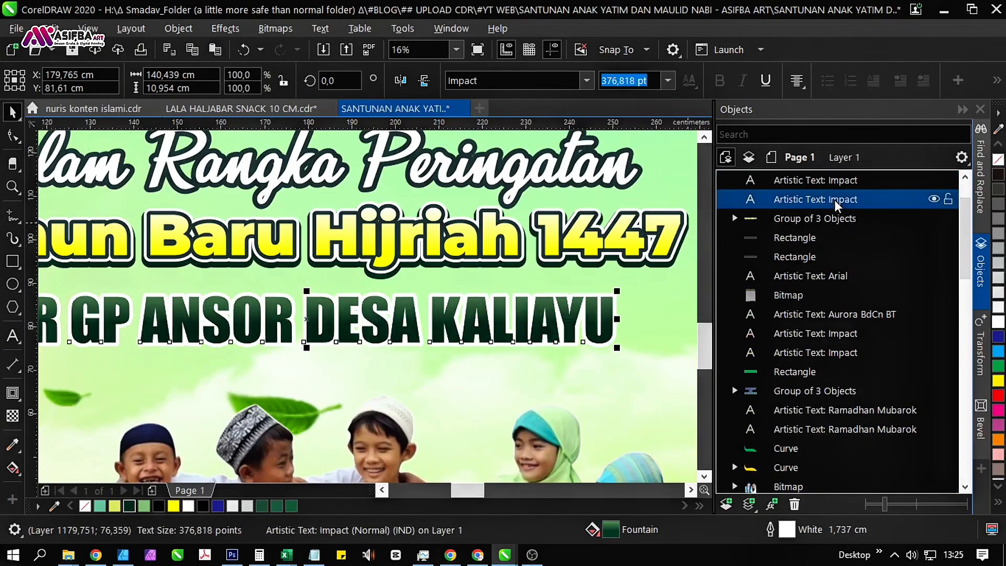
right_click(129, 505)
Set the outline width of the rear "PR GP ANSOR DESA KALIAYU" copy to 2.5 cm.
key("F12")
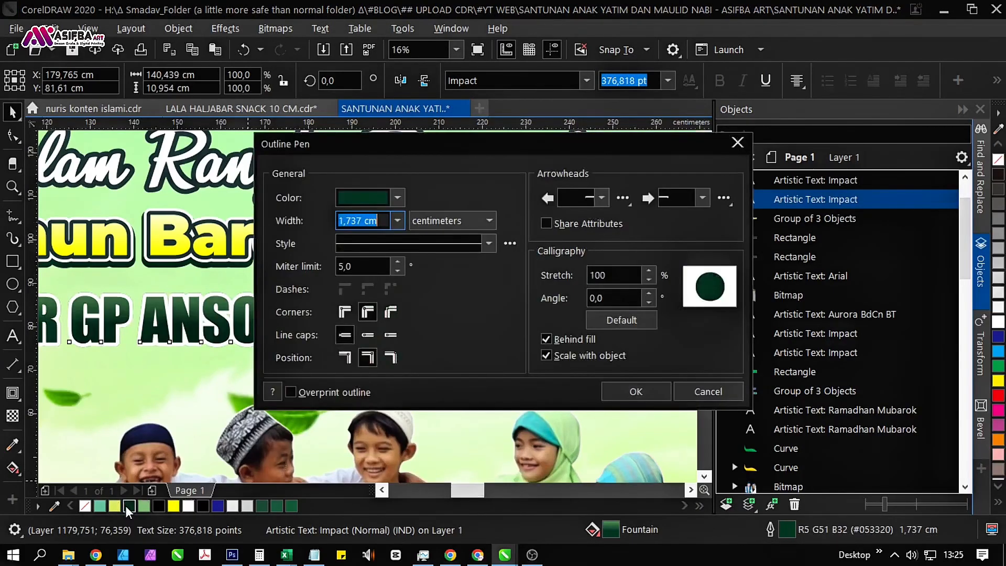
type("2")
key("Return")
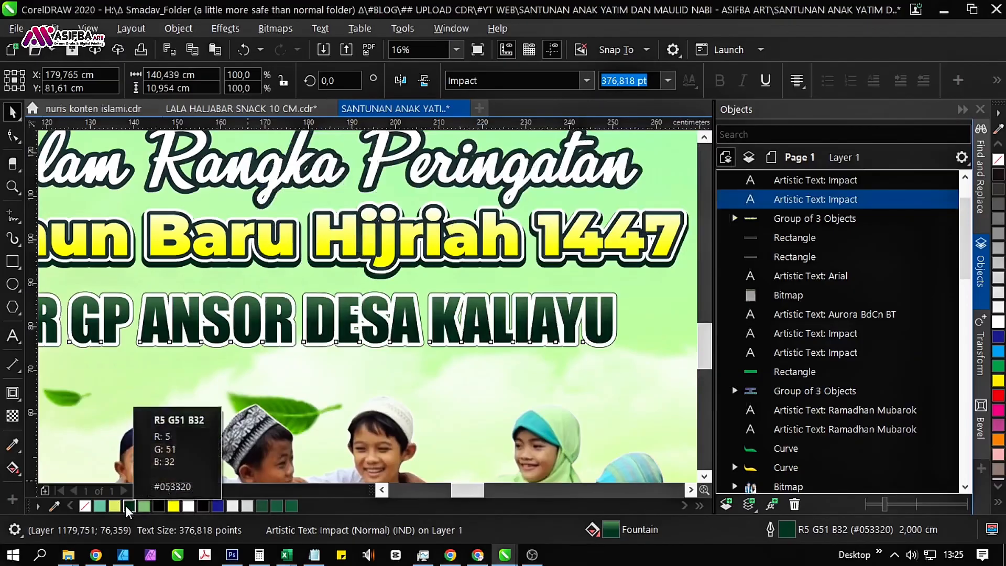
key("F12")
type("2")
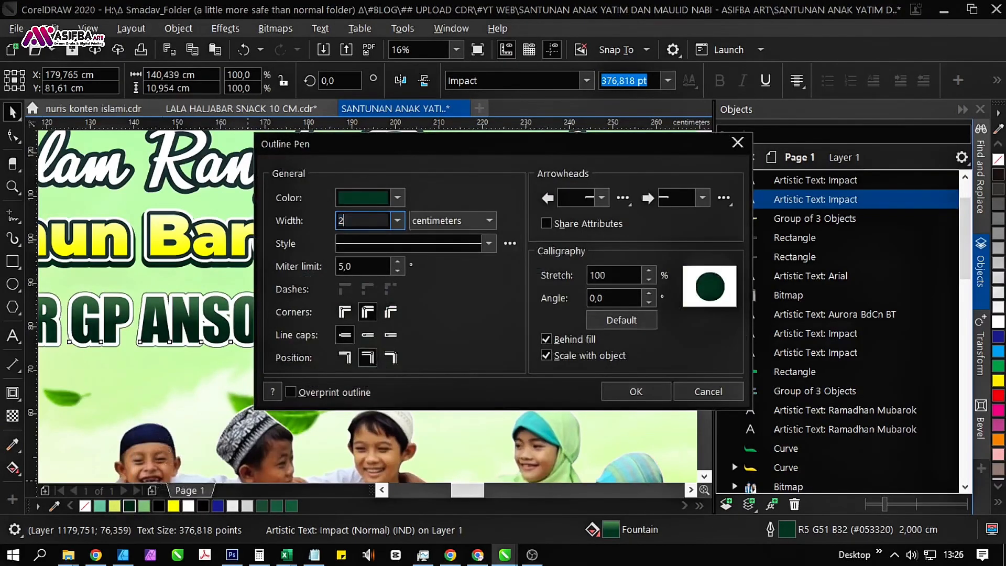
type(",5")
key("Return")
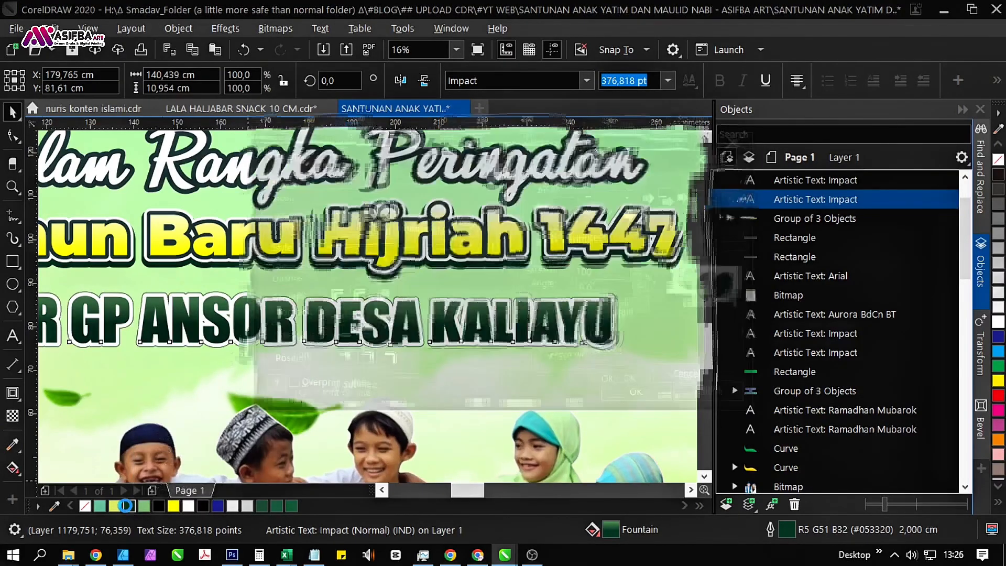
Shift the rear "PR GP ANSOR DESA KALIAYU" copy about 0.6 cm right and 0.4 cm down to form a shadow.
scroll(272, 353, "up", 3)
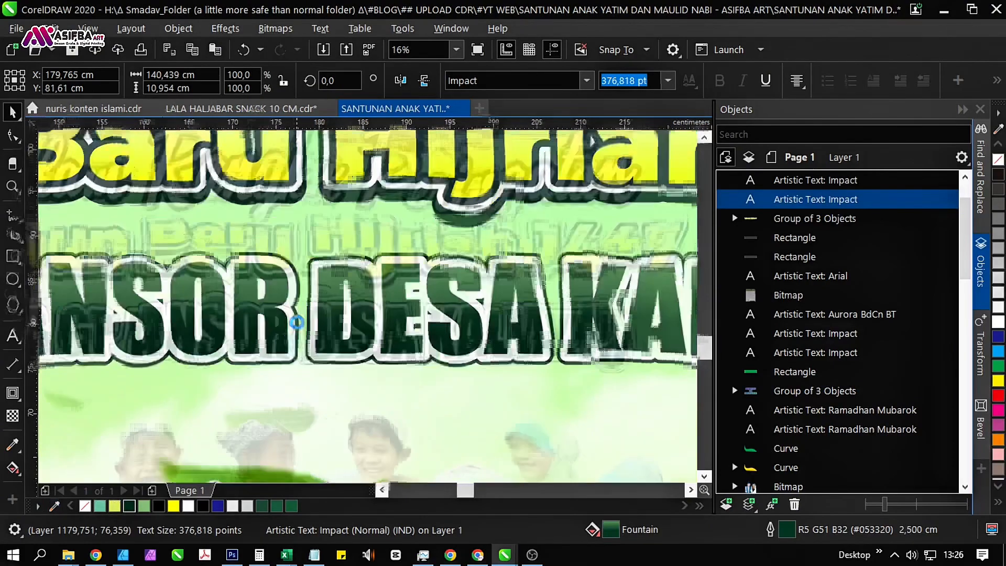
scroll(317, 332, "up", 1)
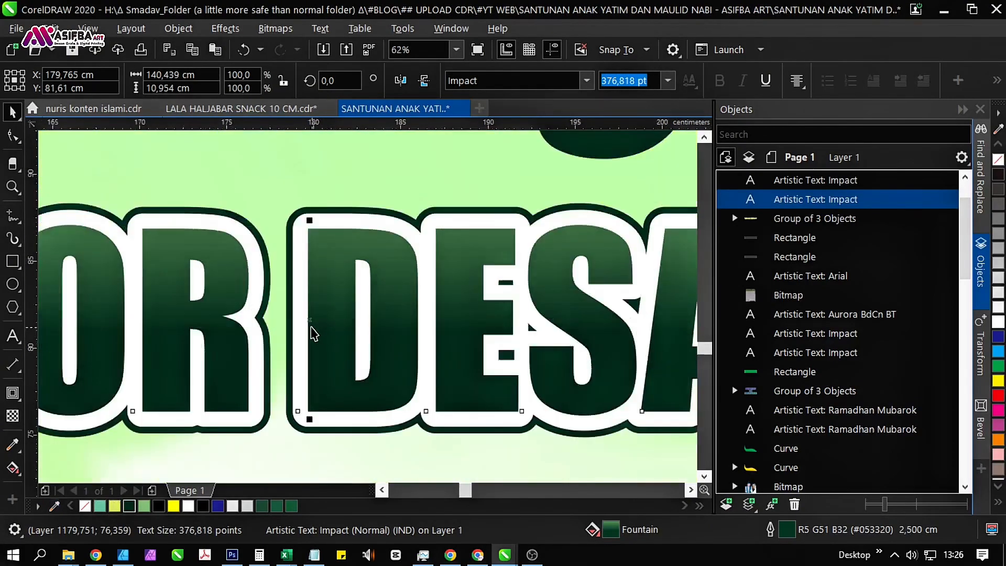
left_click_drag(310, 320, 321, 326)
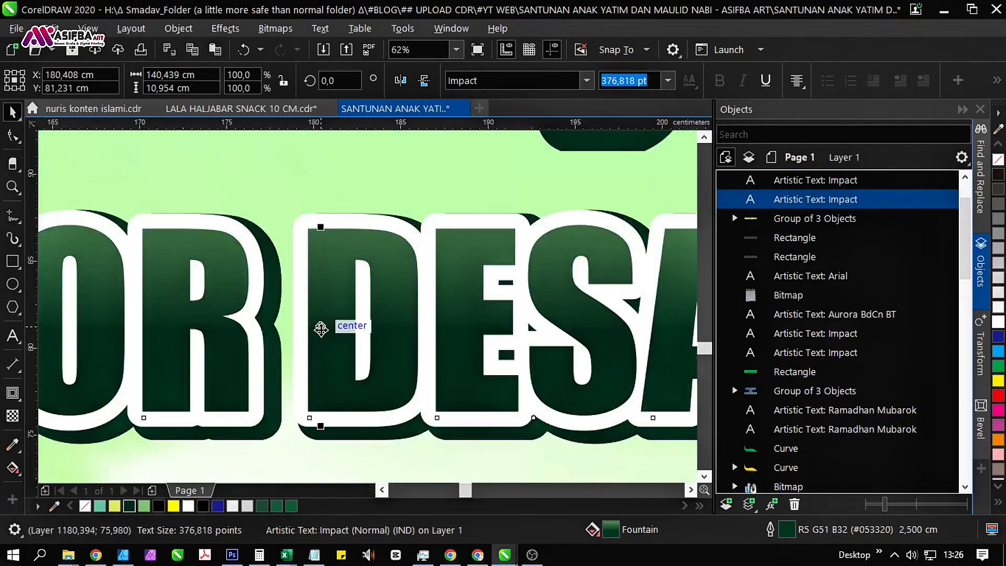
scroll(317, 328, "down", 5)
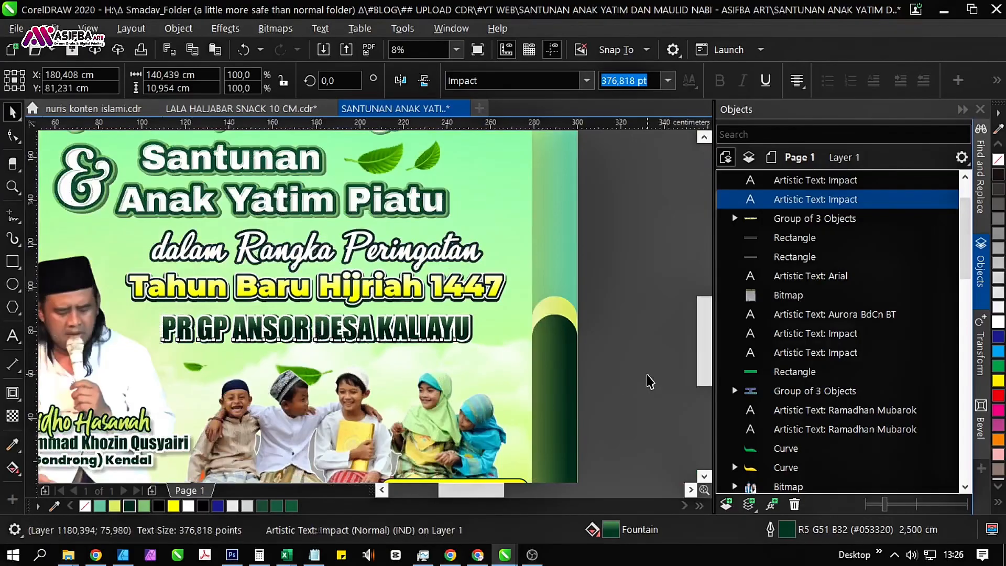
left_click(650, 381)
Delete the spare event details card with the date, time and venue beside the banner.
scroll(485, 340, "up", 3)
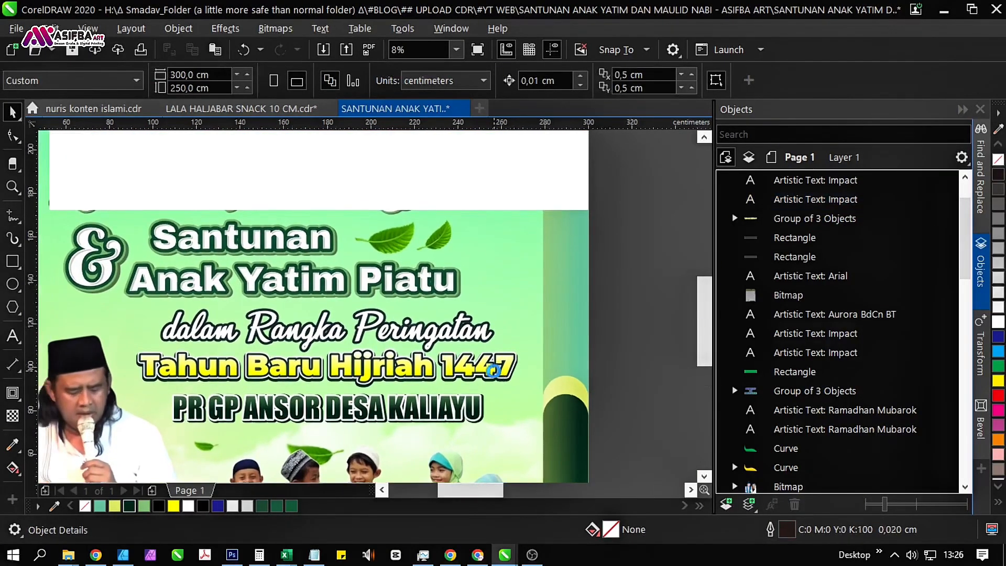
scroll(481, 376, "down", 3)
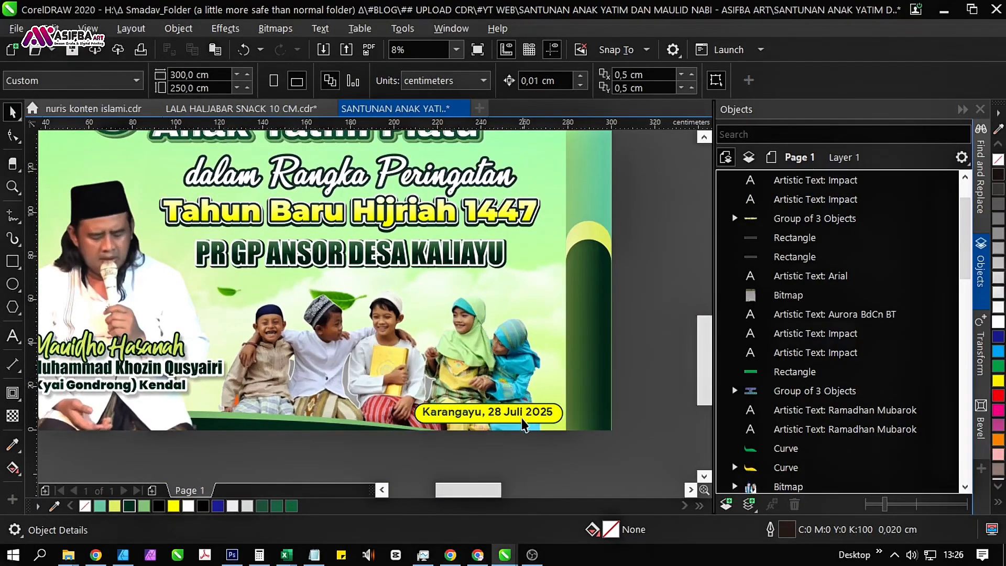
scroll(382, 388, "down", 2)
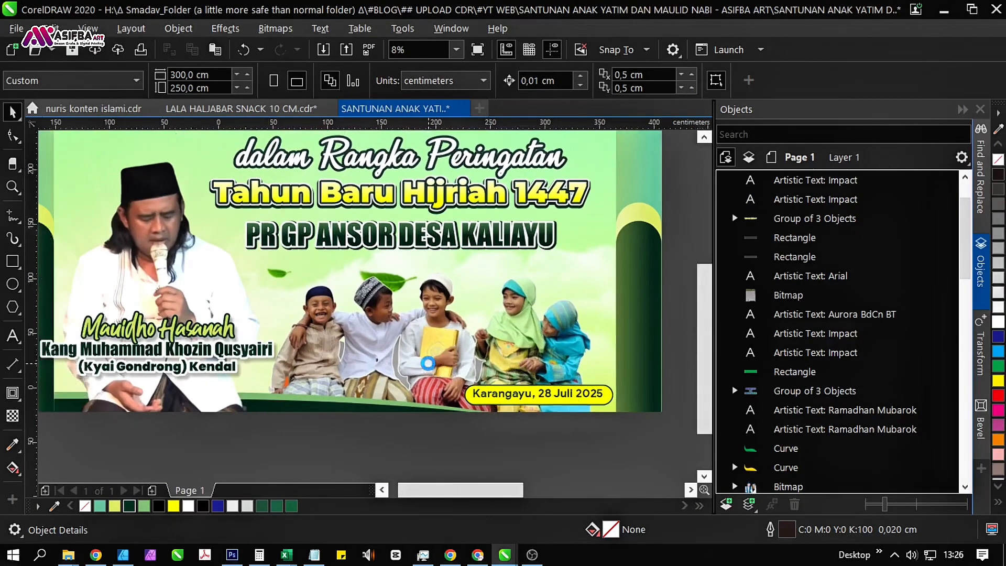
left_click_drag(484, 280, 412, 344)
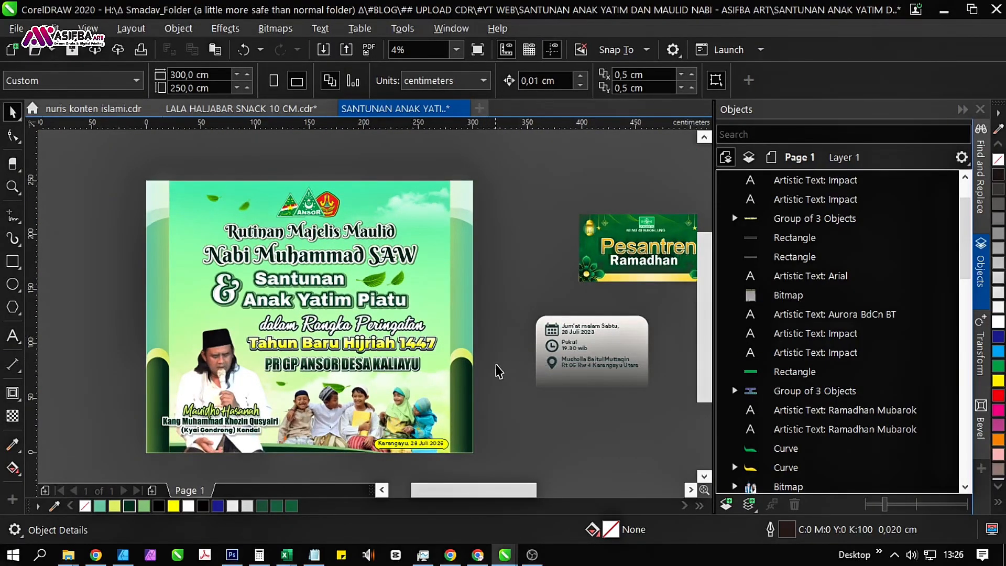
left_click_drag(534, 378, 348, 357)
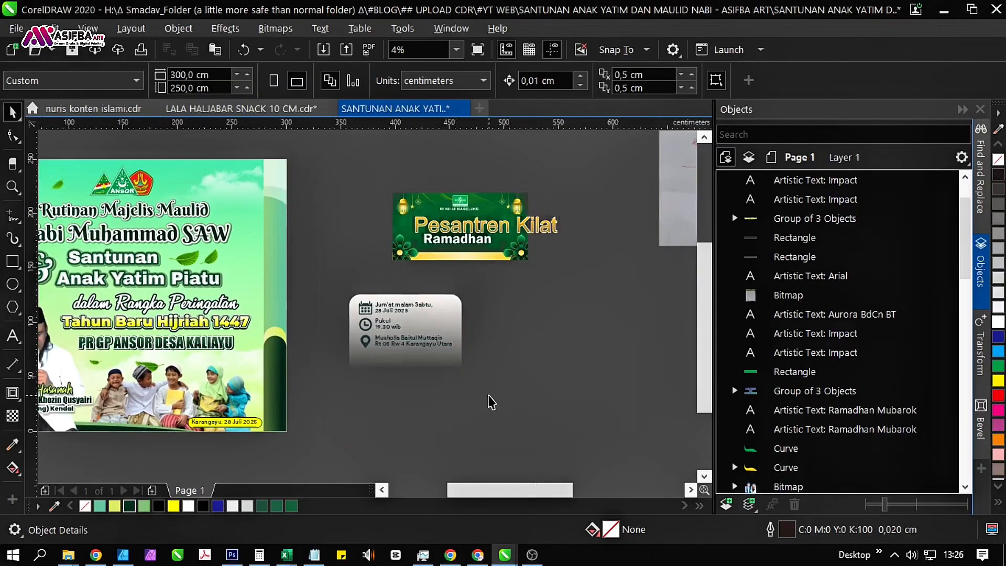
left_click_drag(476, 412, 347, 287)
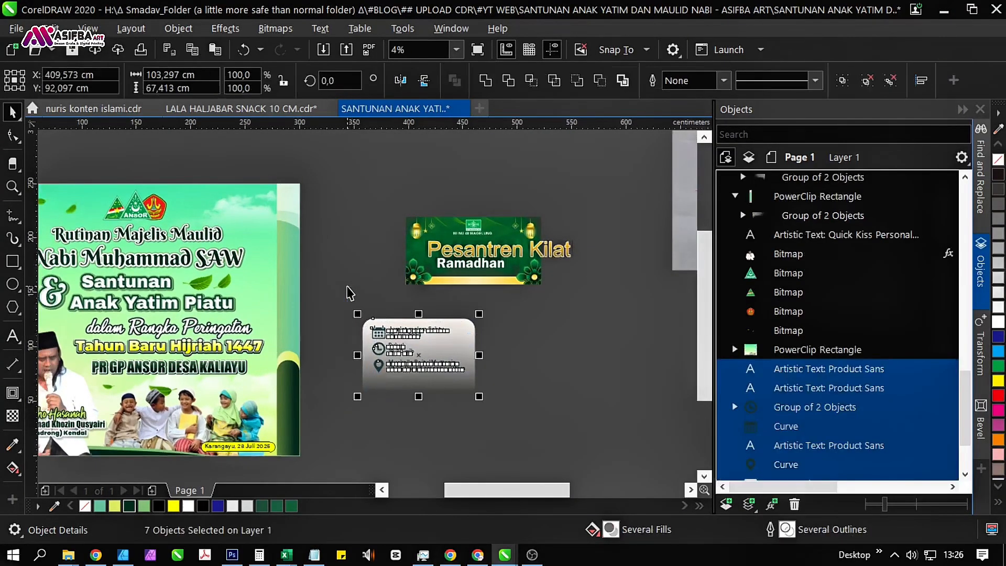
key("Delete")
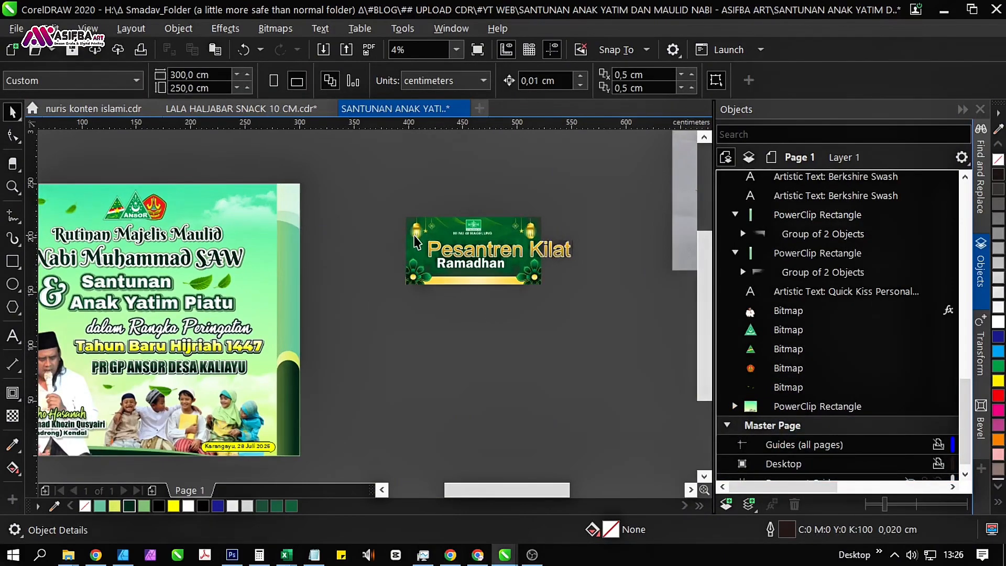
Move the green "Pesantren Kilat Ramadhan" banner further down the pasteboard and ungroup it.
left_click(416, 242)
left_click_drag(415, 242, 414, 341)
left_click(646, 81)
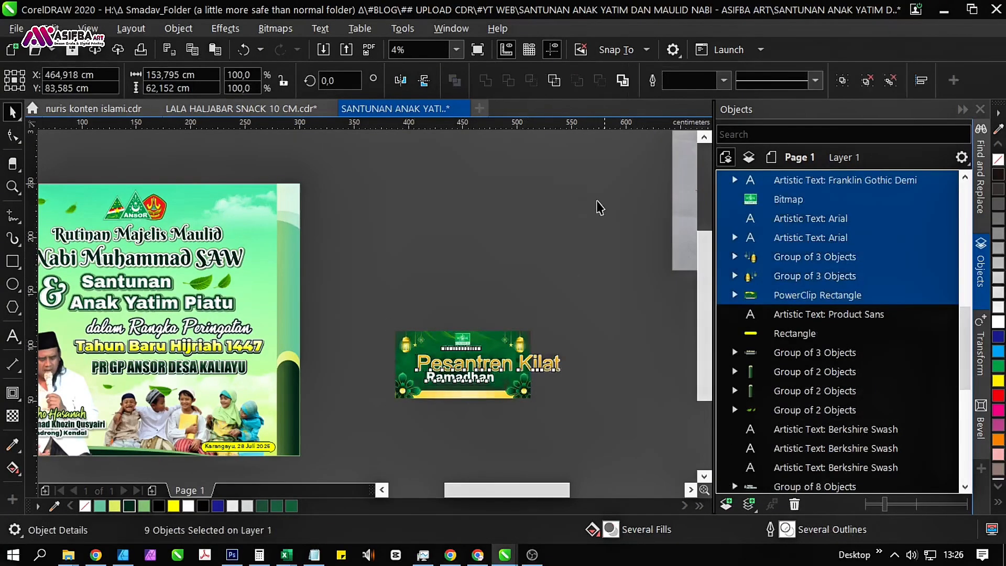
key("Escape")
Pull the two hanging lantern groups out of the "Pesantren Kilat Ramadhan" banner into the empty area above it.
left_click_drag(406, 344, 376, 244)
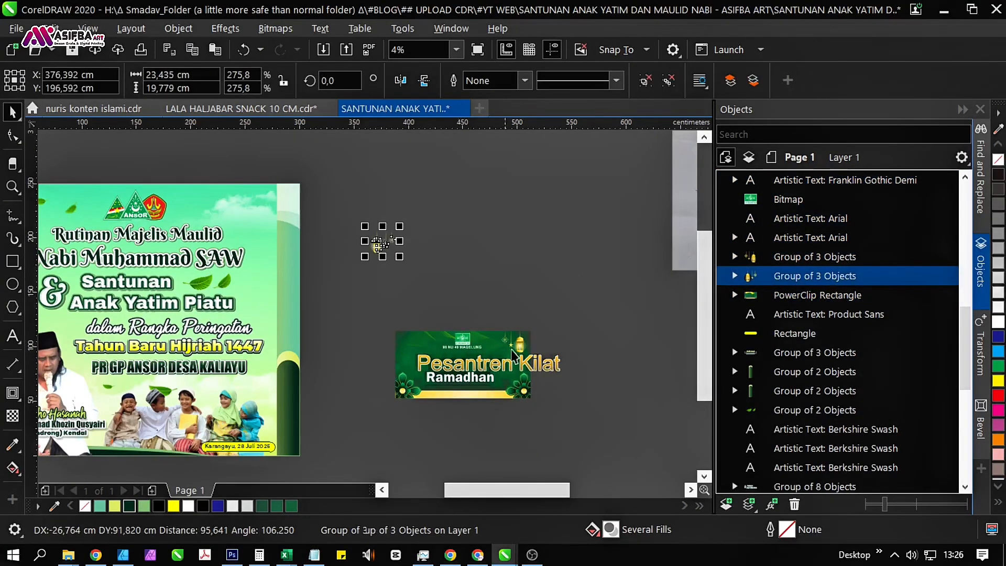
left_click_drag(518, 344, 456, 197)
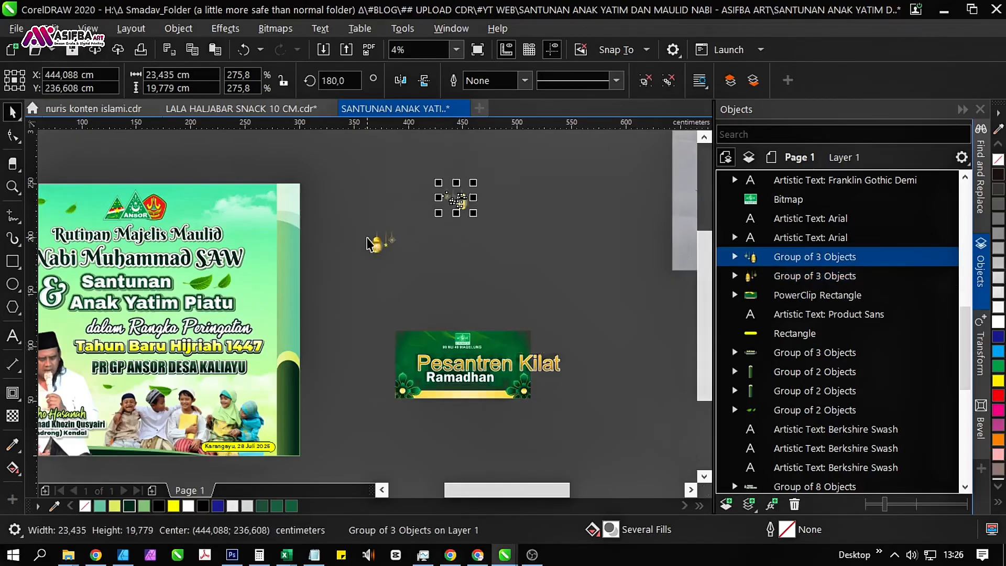
Enlarge the lantern group taken from the banner's left end to about 50 × 42 cm and place it on the main banner's upper-left corner.
scroll(367, 256, "up", 2)
left_click(381, 263)
left_click_drag(380, 261, 241, 294)
scroll(530, 284, "down", 1)
scroll(166, 242, "up", 1)
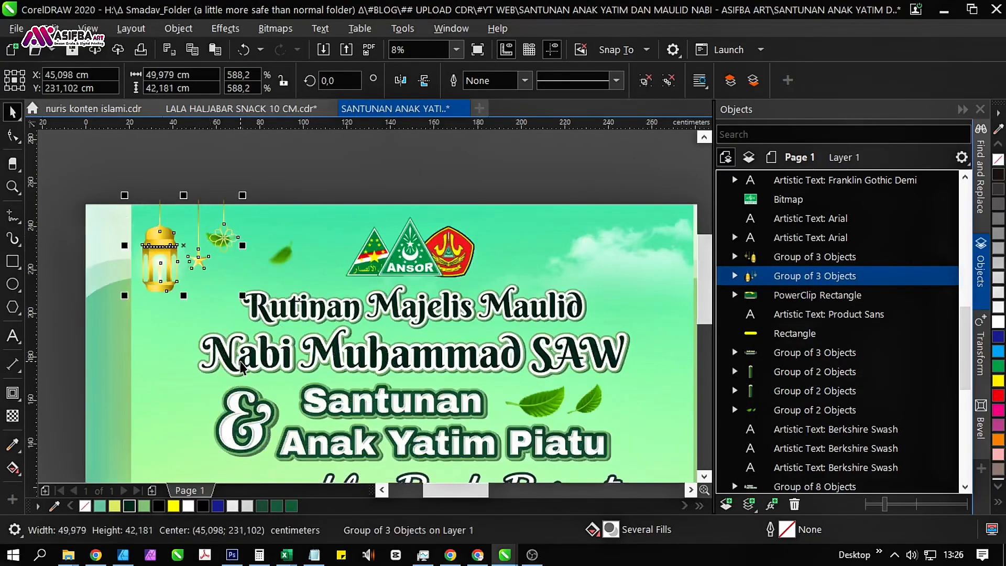
Move the enlarged lantern group off the main banner, to just above the smaller lantern group on the pasteboard.
scroll(161, 299, "down", 1)
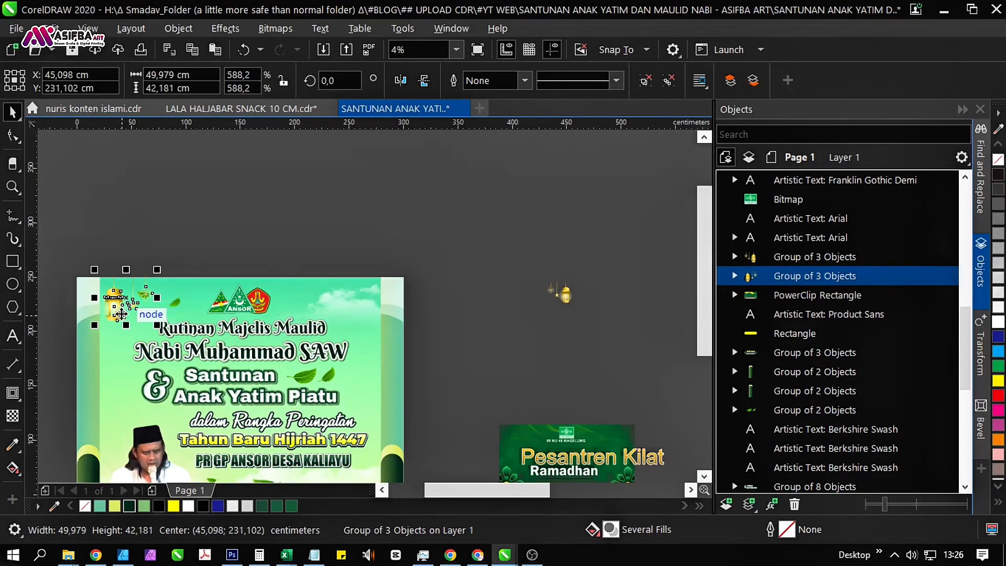
left_click_drag(198, 264, 530, 240)
left_click_drag(546, 273, 220, 333)
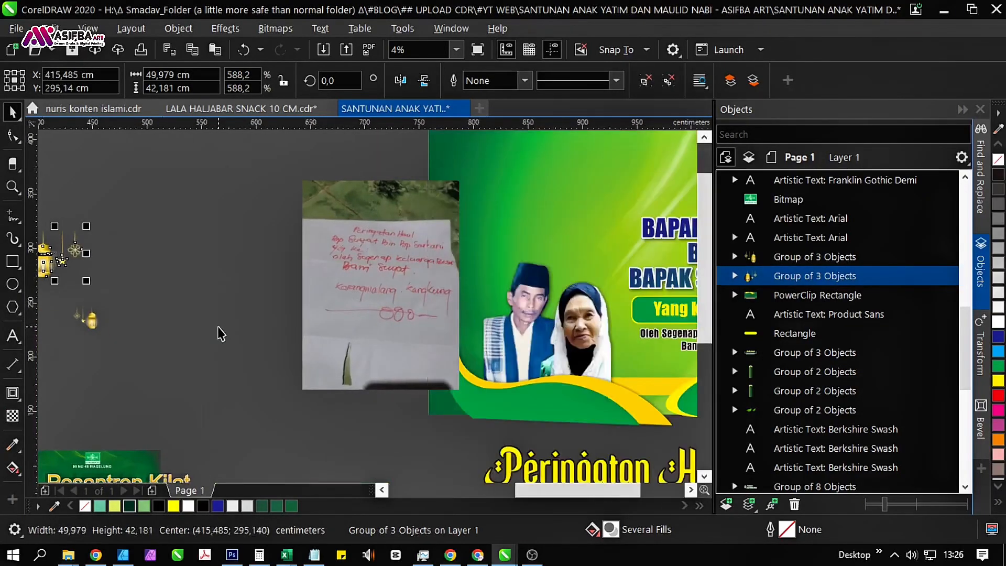
Look over the main banner, the loose lantern ornaments and the neighbouring "Peringatan Haul" artwork on the pasteboard.
scroll(220, 333, "down", 1)
scroll(176, 367, "up", 2)
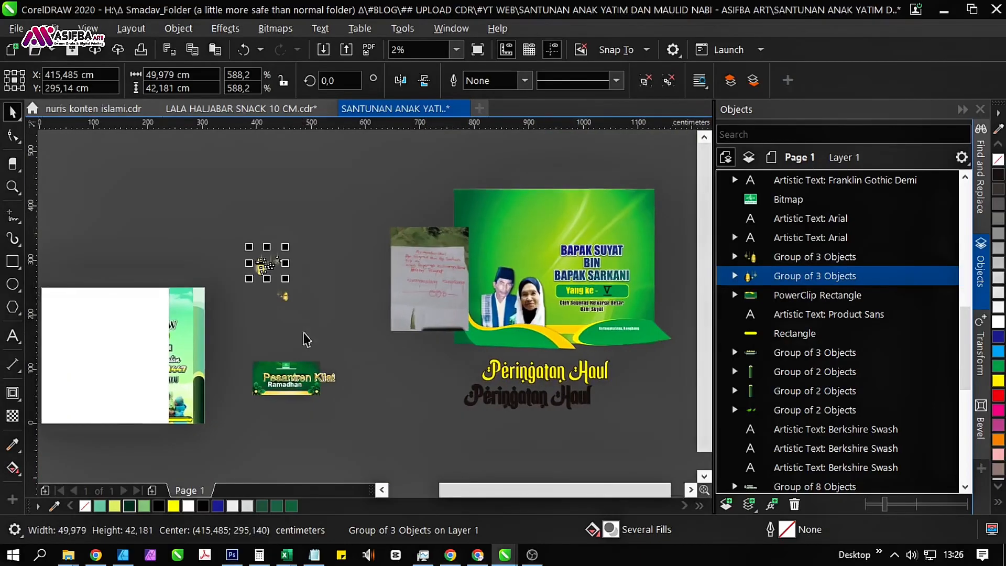
scroll(311, 298, "up", 1)
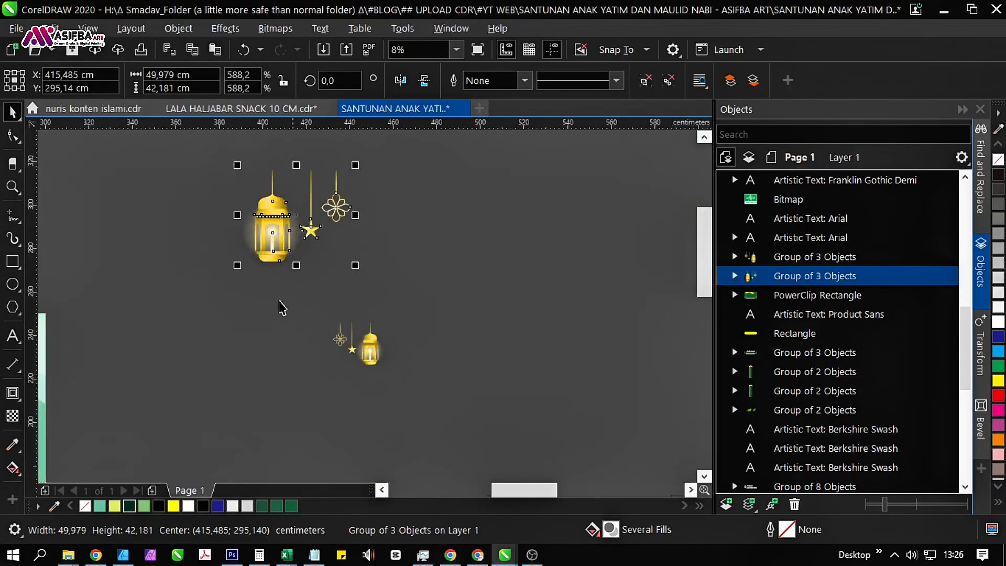
left_click_drag(281, 308, 438, 280)
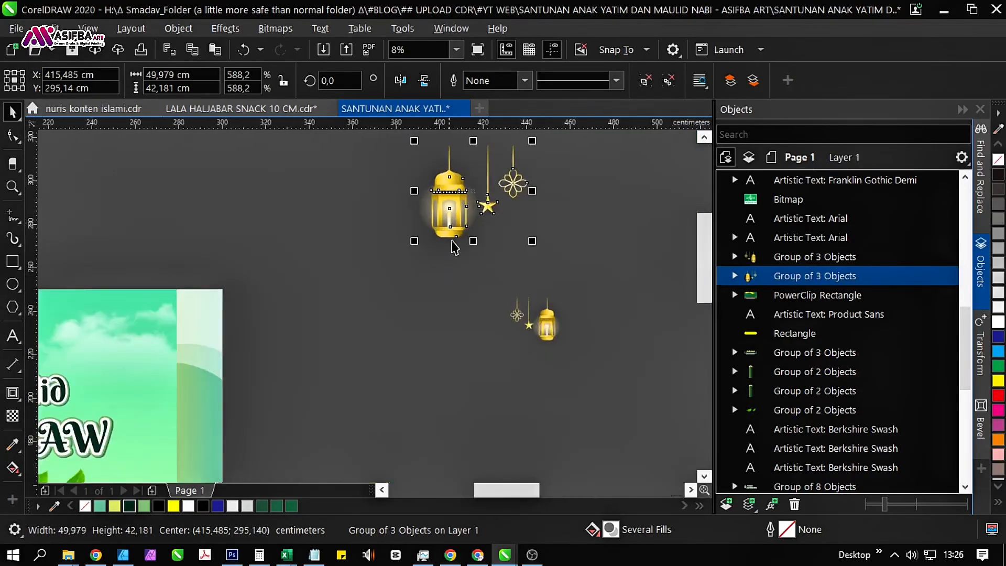
scroll(454, 273, "down", 1)
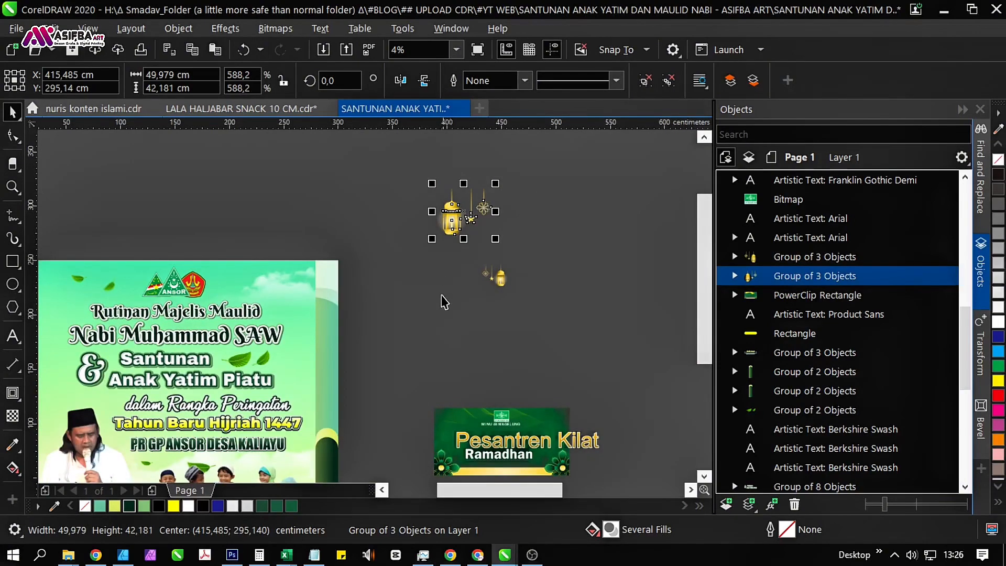
left_click_drag(444, 303, 394, 232)
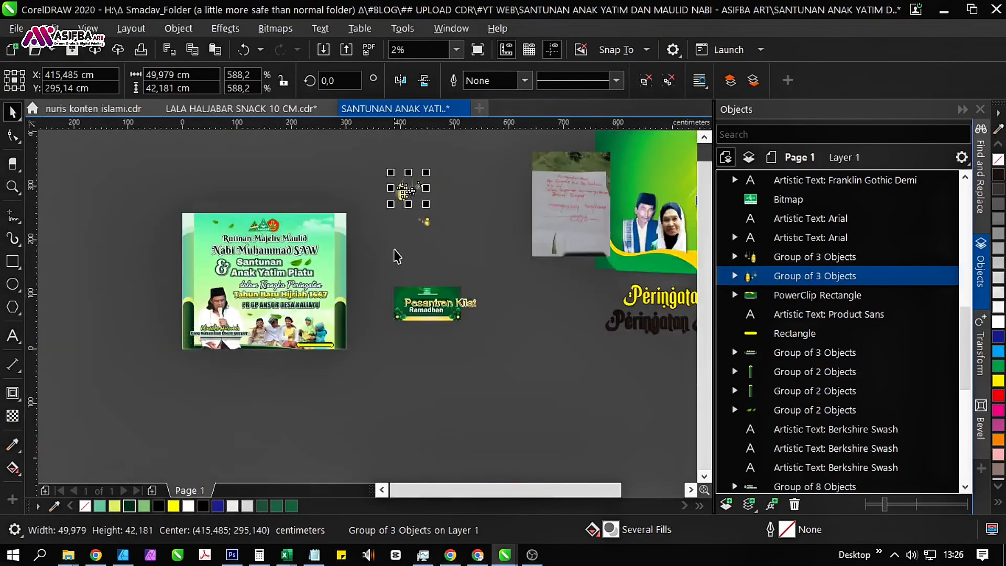
left_click_drag(394, 250, 244, 326)
left_click(214, 205)
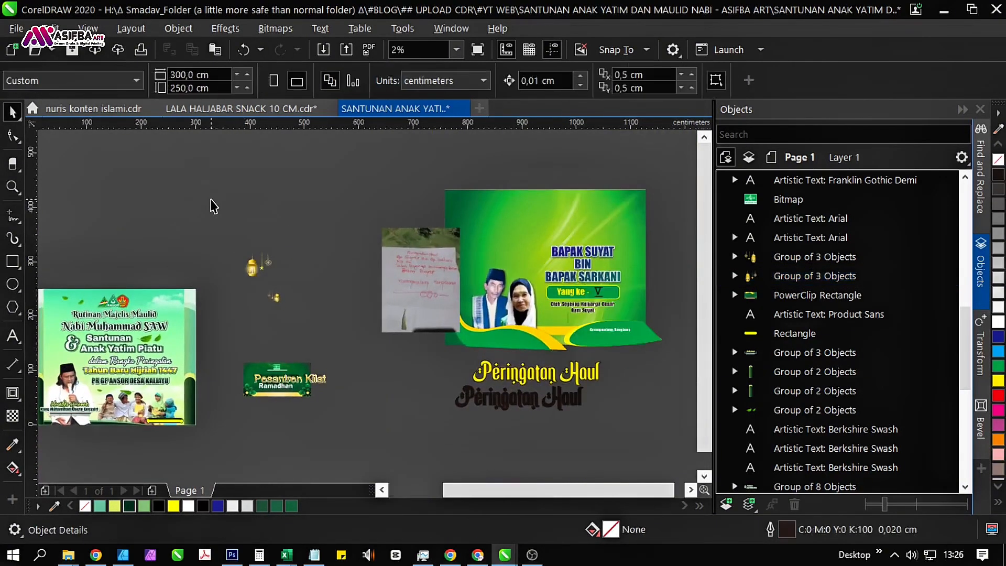
Delete all loose artwork beside the main banner: the lantern groups, the "Pesantren Kilat Ramadhan" banner and the "Peringatan Haul" design.
scroll(214, 193, "down", 1)
left_click_drag(460, 361, 473, 366)
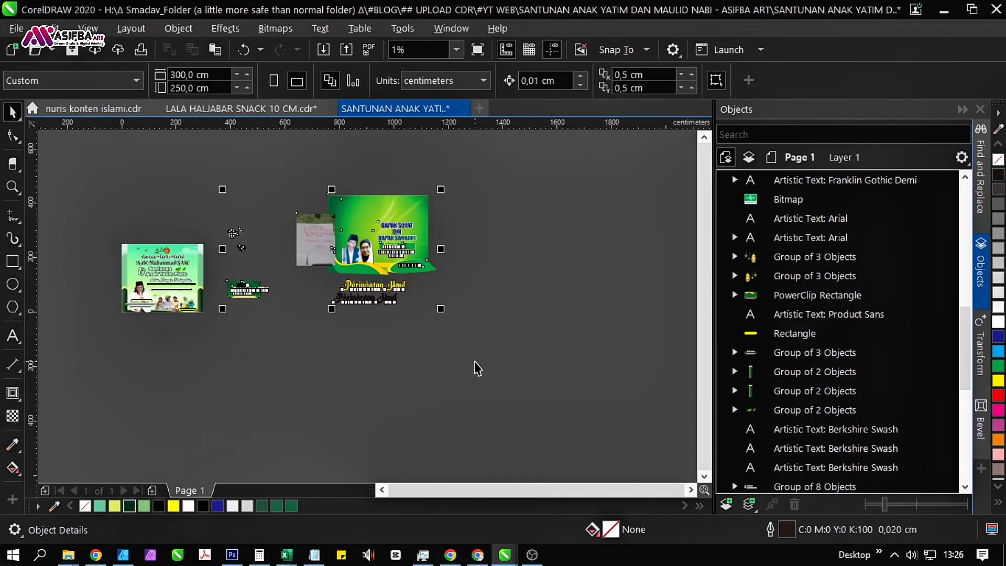
key("Delete")
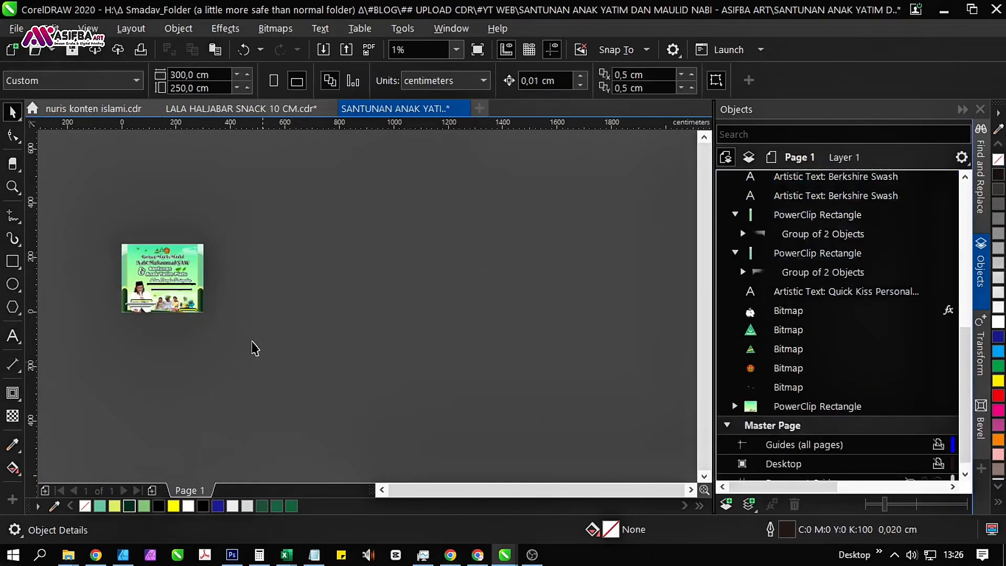
Examine the banner's "Mauidho Hasanah" speaker caption group, including its component texts and drop shadow.
scroll(128, 274, "up", 1)
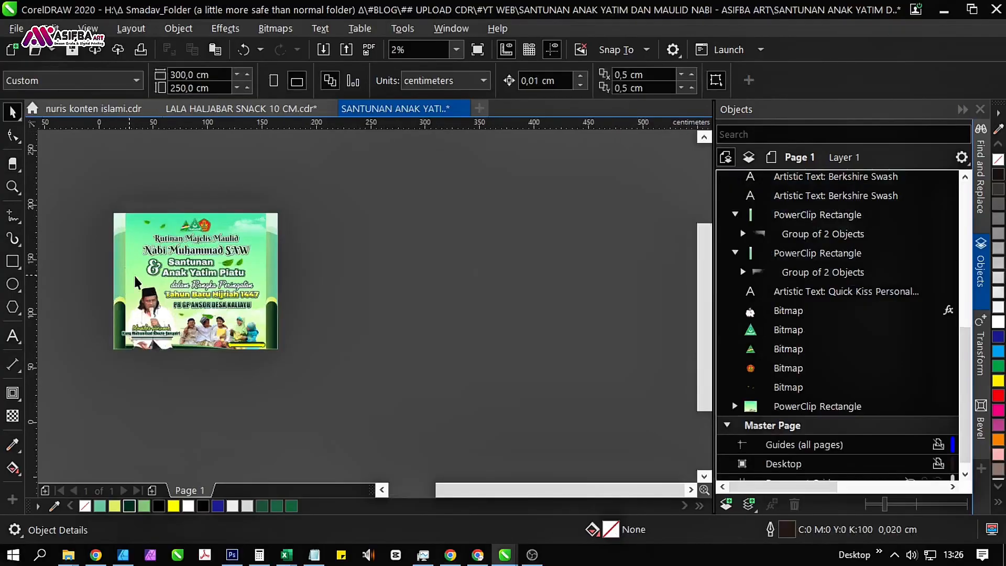
scroll(133, 280, "up", 1)
left_click_drag(228, 339, 254, 325)
left_click_drag(438, 331, 439, 342)
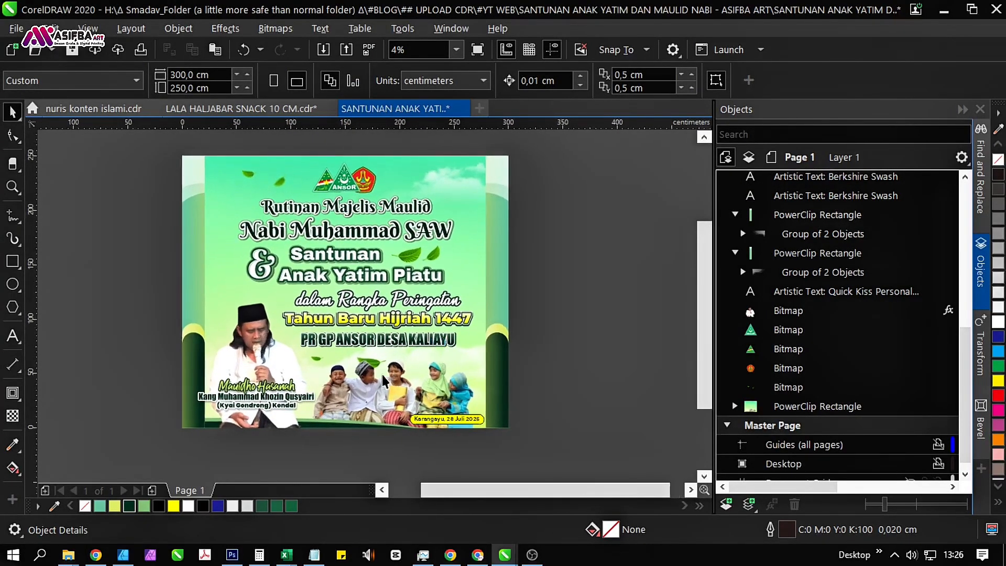
scroll(240, 411, "up", 2)
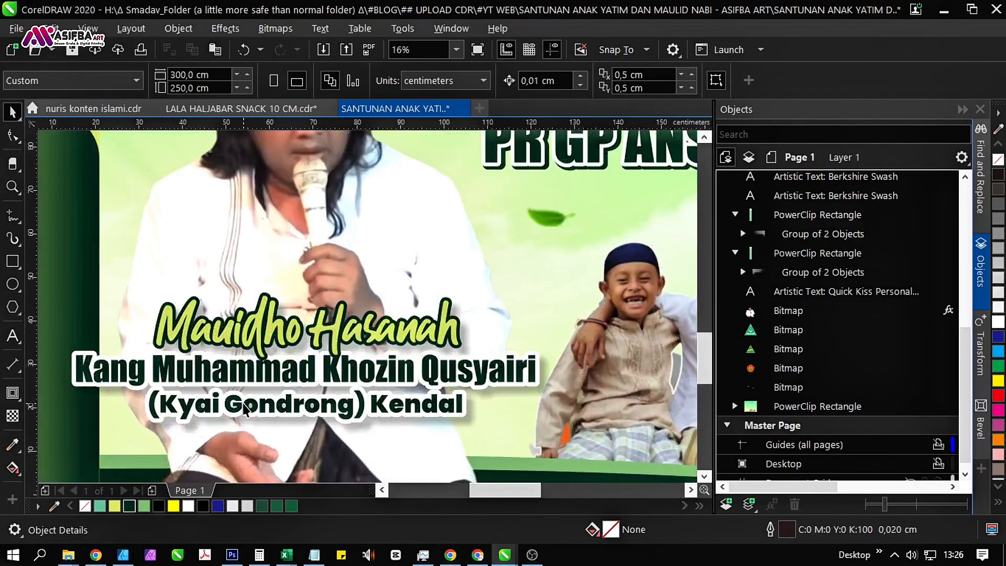
left_click(261, 340)
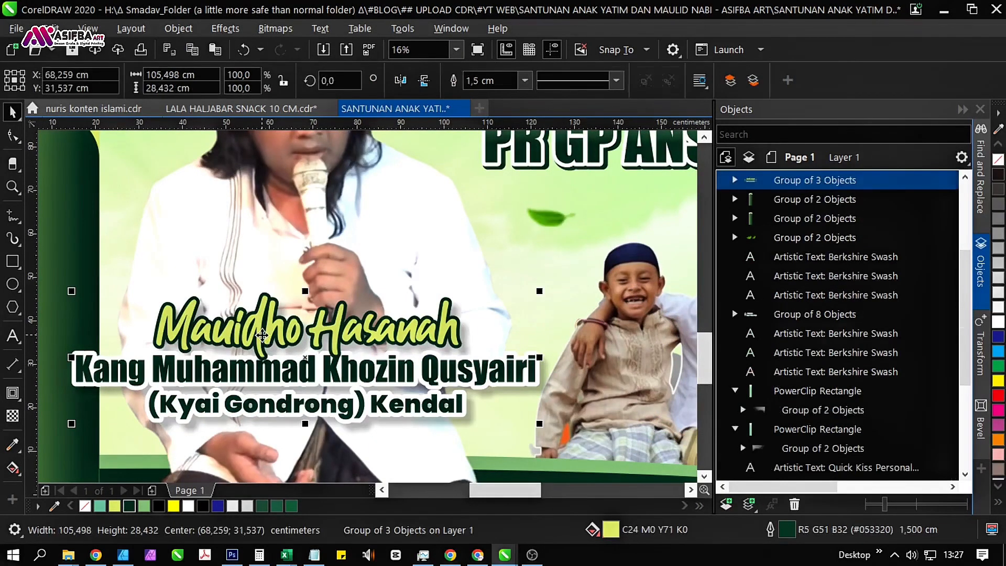
scroll(267, 314, "down", 2)
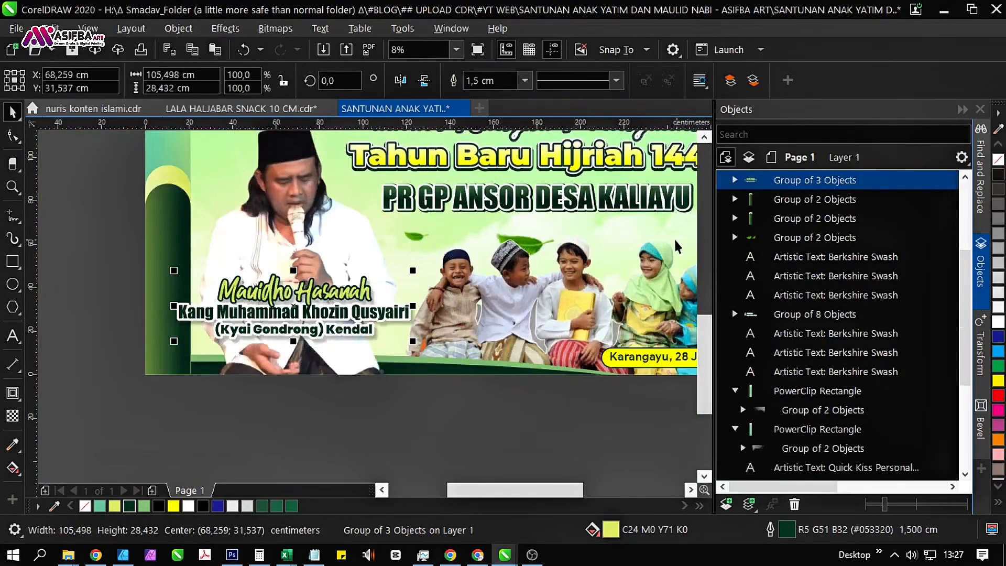
left_click(734, 179)
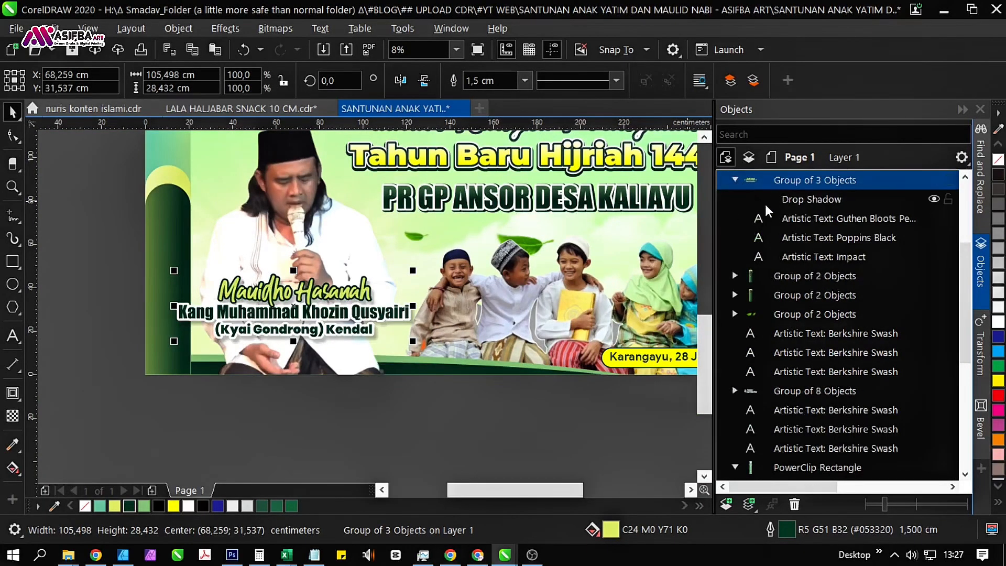
left_click(793, 198)
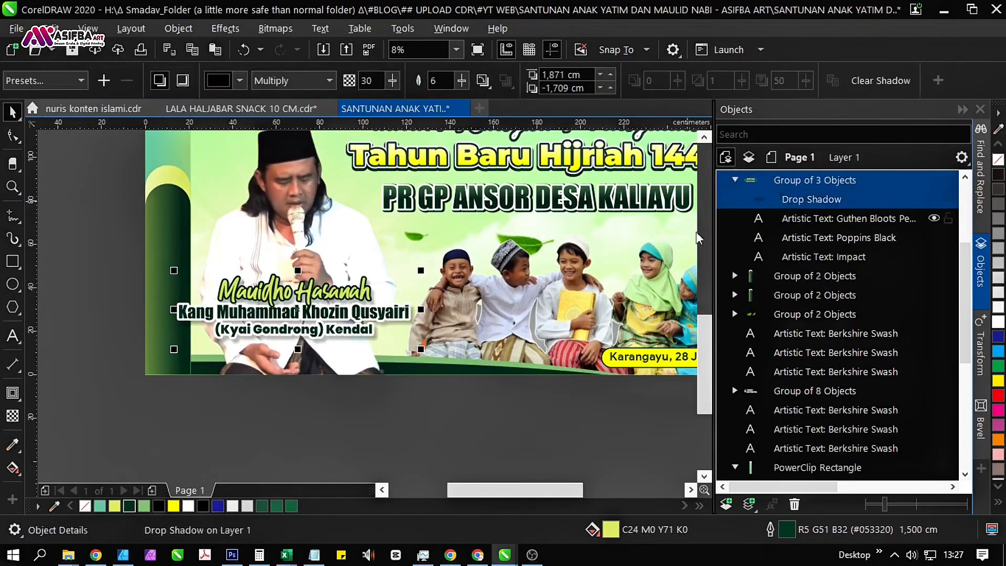
left_click(352, 395)
scroll(472, 312, "down", 3)
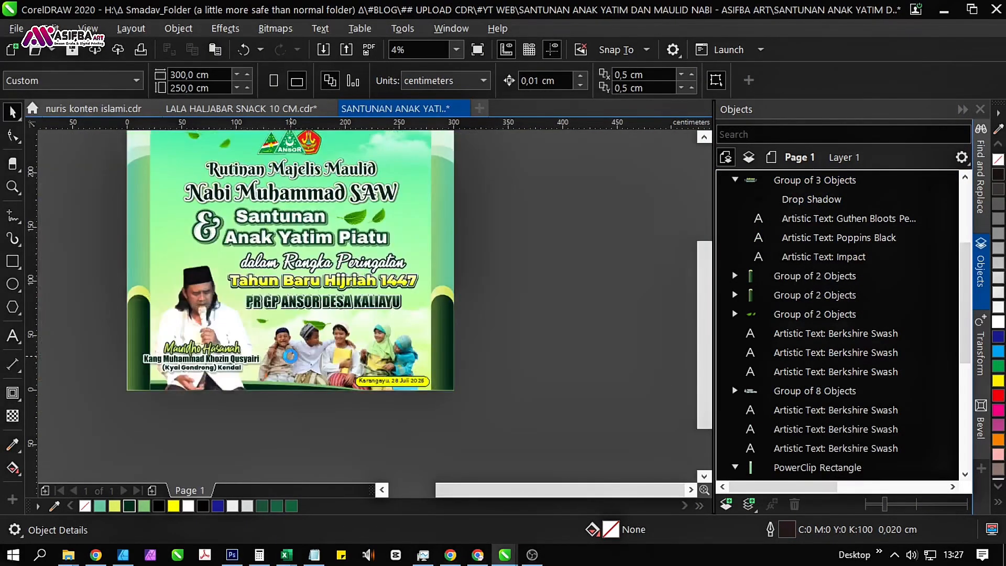
Change the place name in the yellow date label so that it reads "Kaliayu, 28 Juli 2025".
scroll(387, 381, "up", 4)
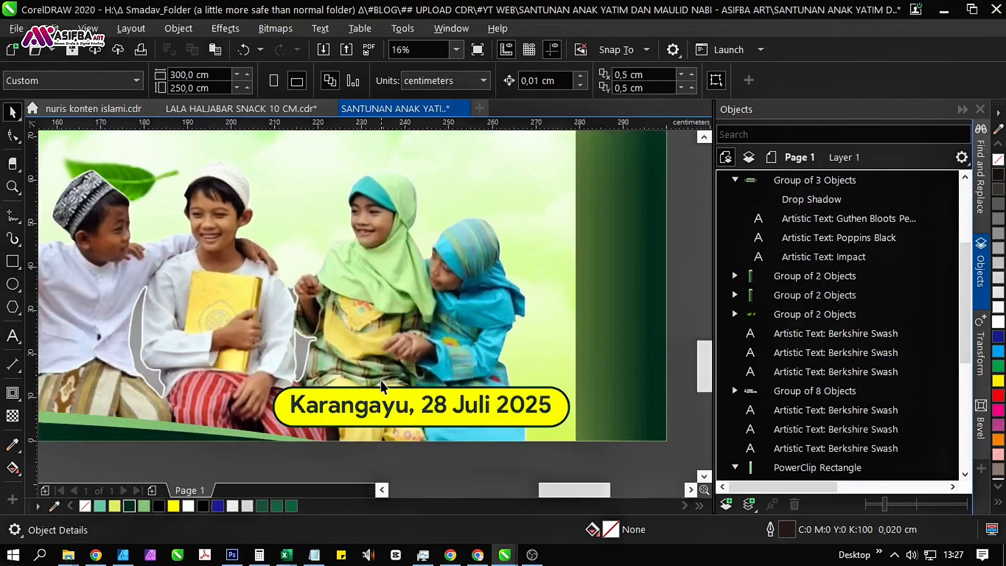
double_click(375, 413)
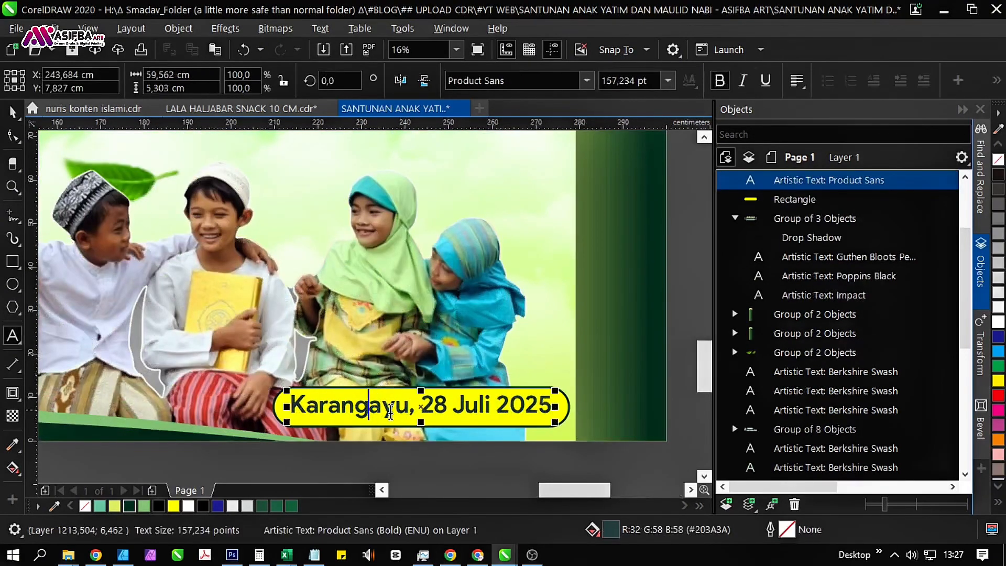
left_click_drag(366, 409, 321, 412)
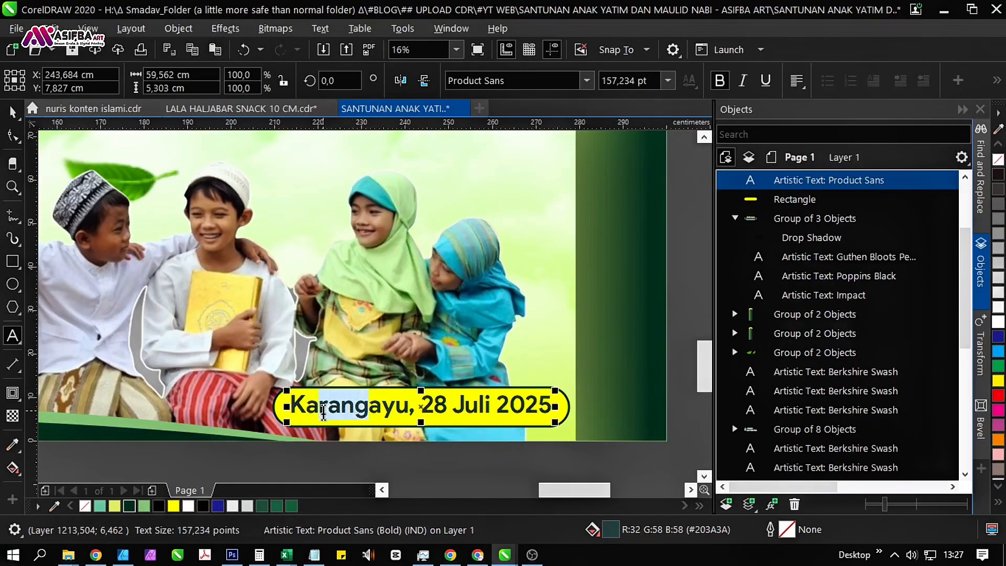
type("LI")
key("BackSpace")
key("BackSpace")
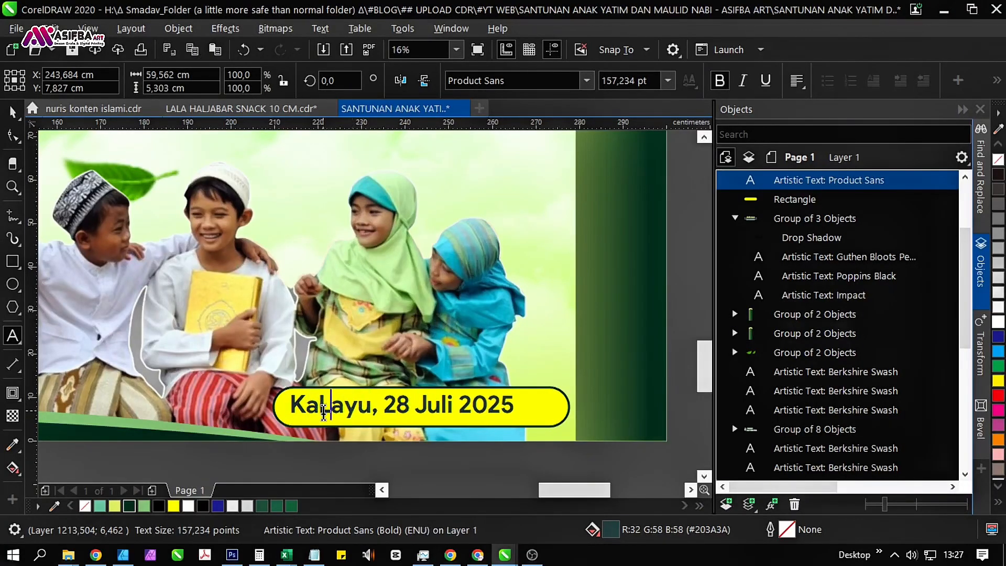
type("li")
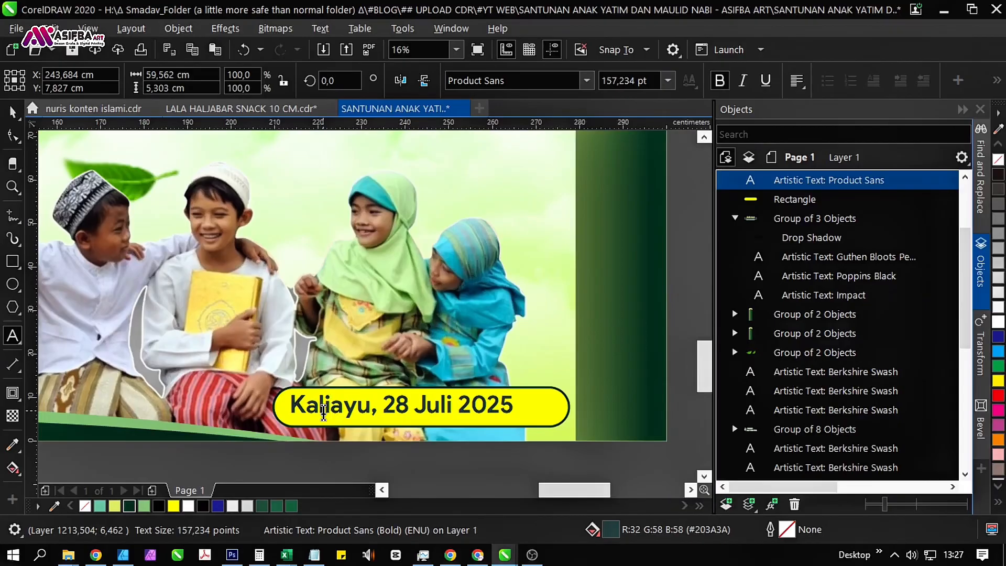
left_click(12, 110)
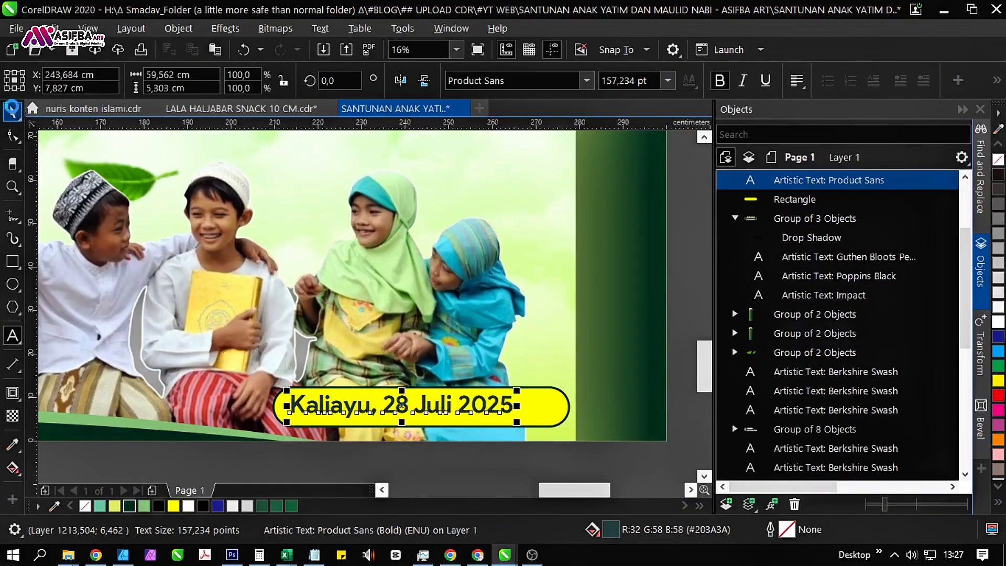
Centre the place and date text horizontally within its yellow rounded label.
left_click(546, 405, "shift")
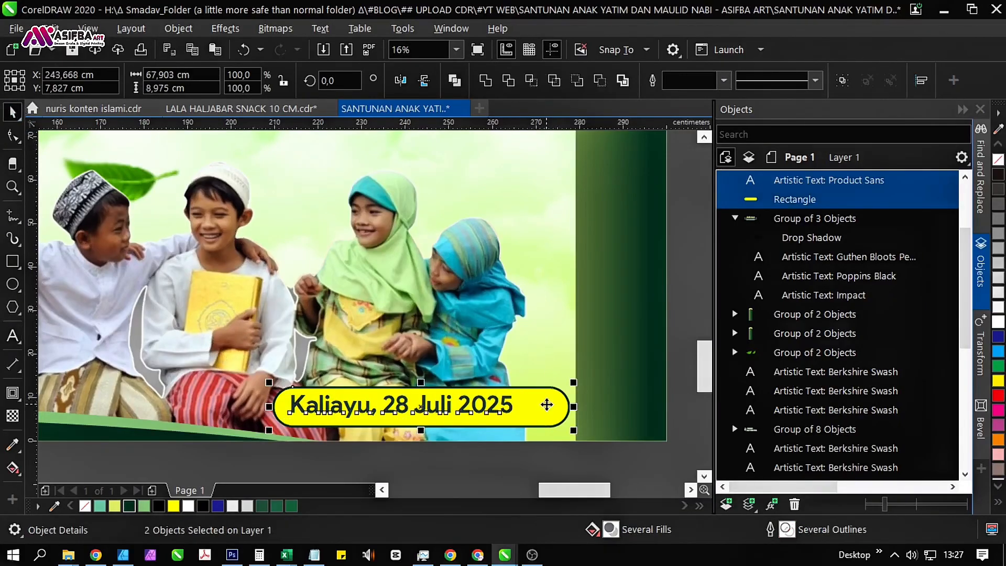
scroll(463, 374, "down", 2)
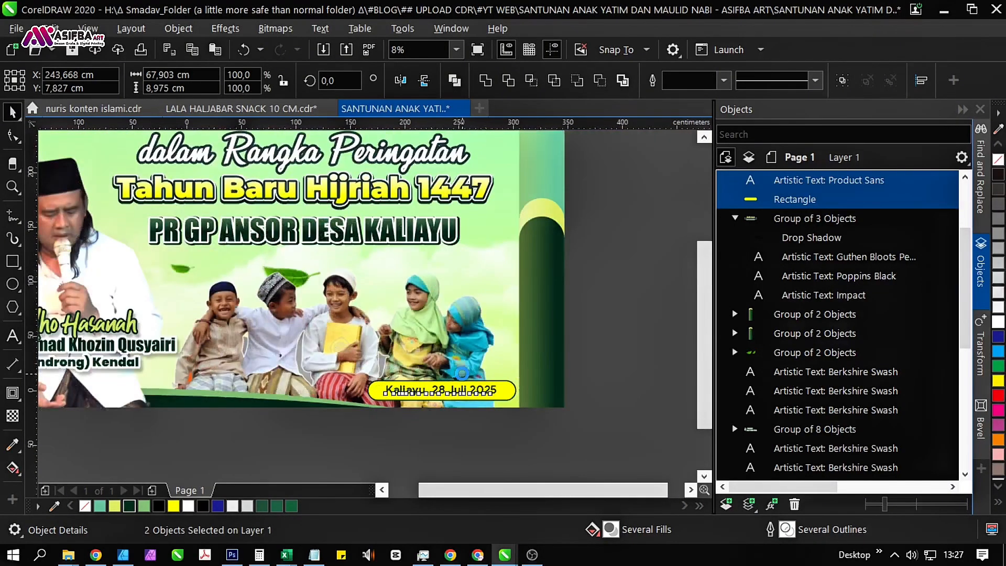
scroll(462, 373, "down", 2)
left_click(530, 355)
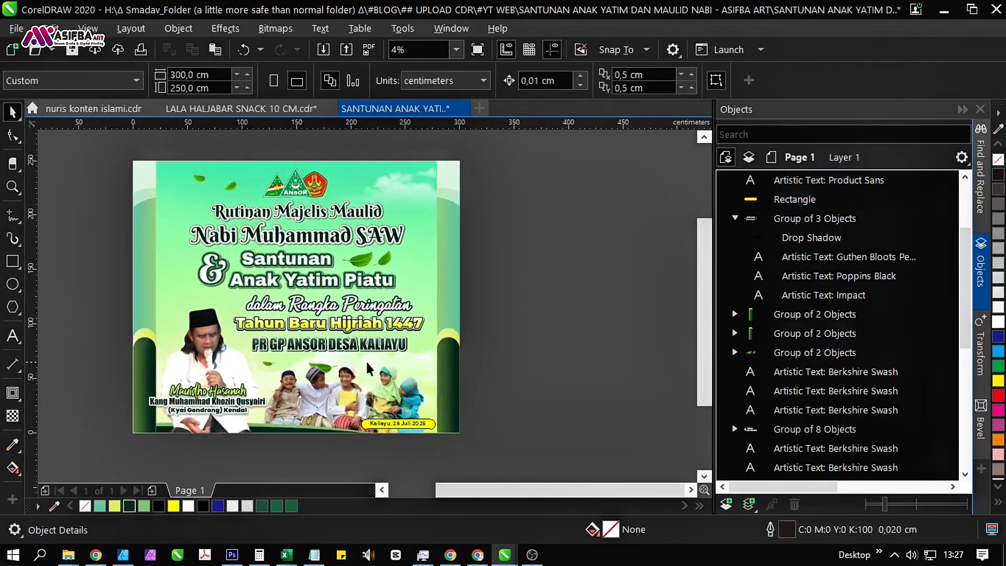
Save the document and check the complete banner in a full-screen preview.
left_click_drag(103, 149, 546, 475)
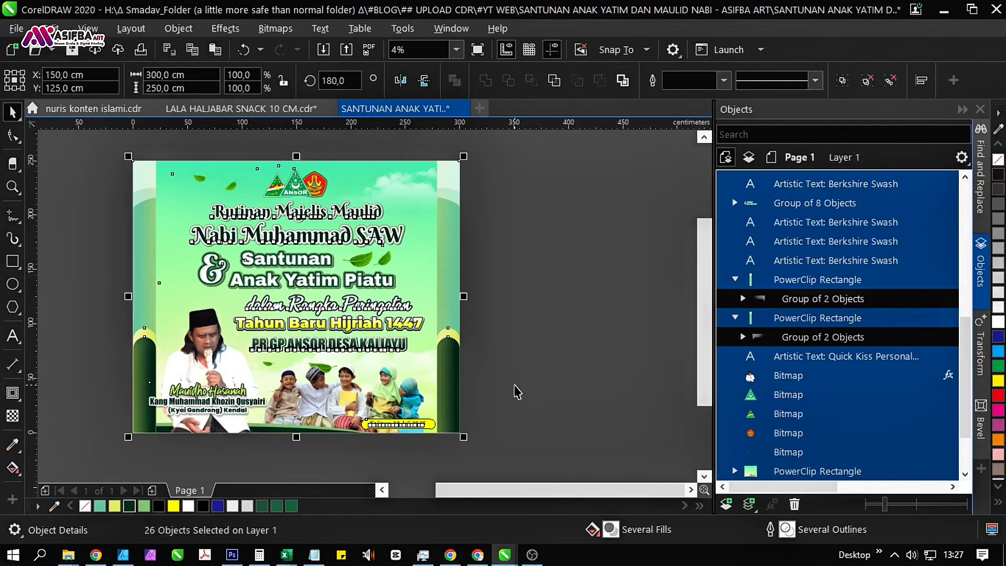
left_click(456, 50)
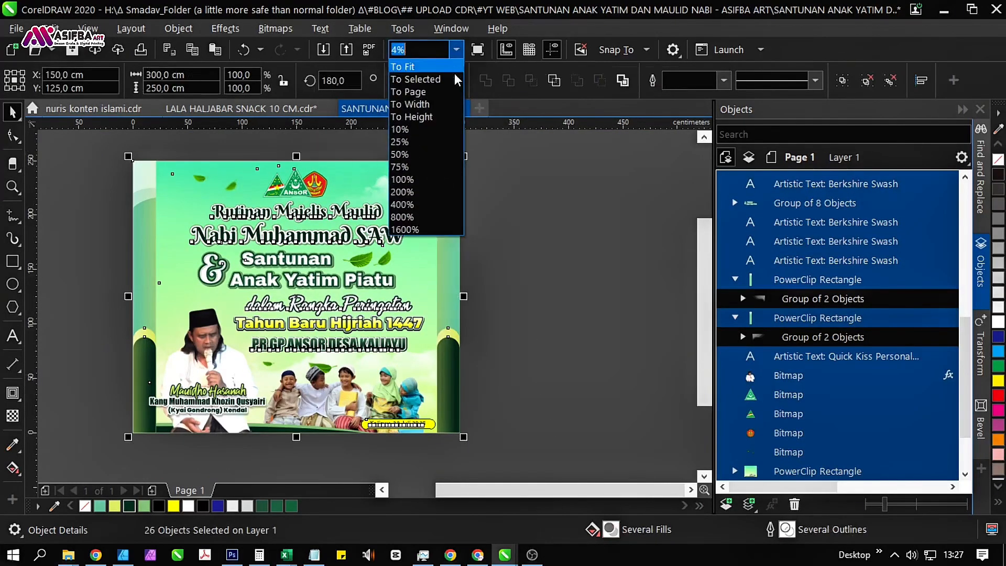
left_click(451, 77)
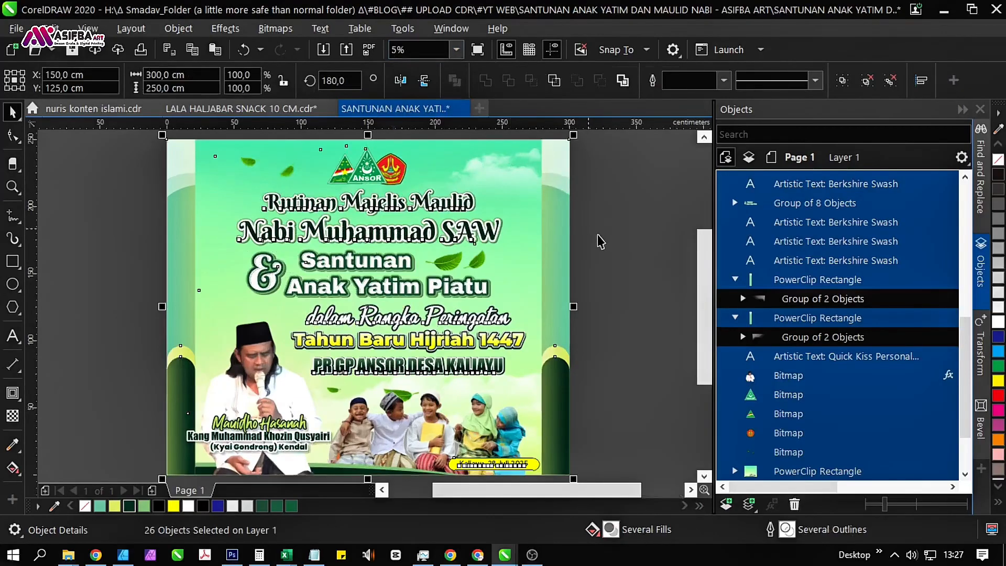
left_click(607, 251)
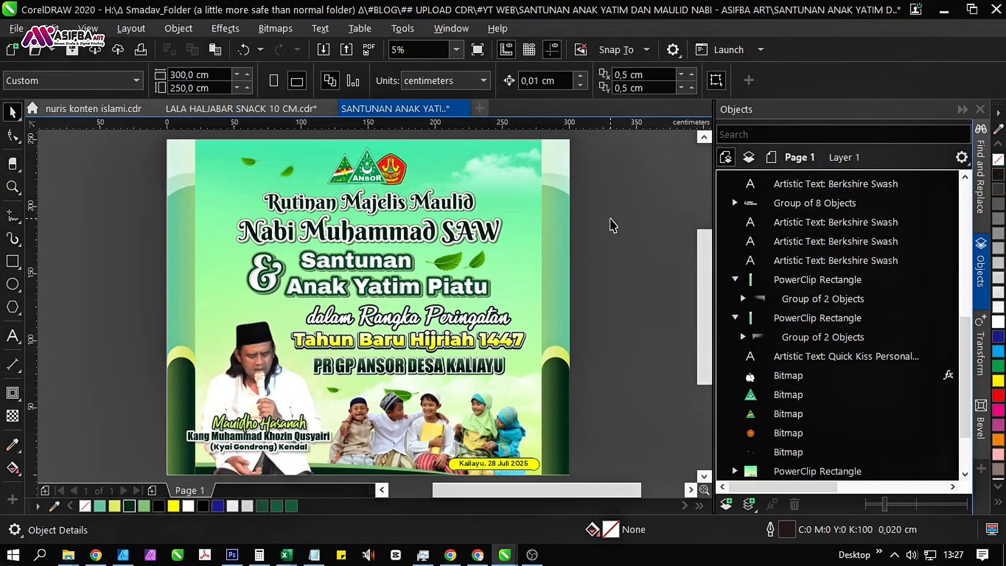
left_click(71, 52)
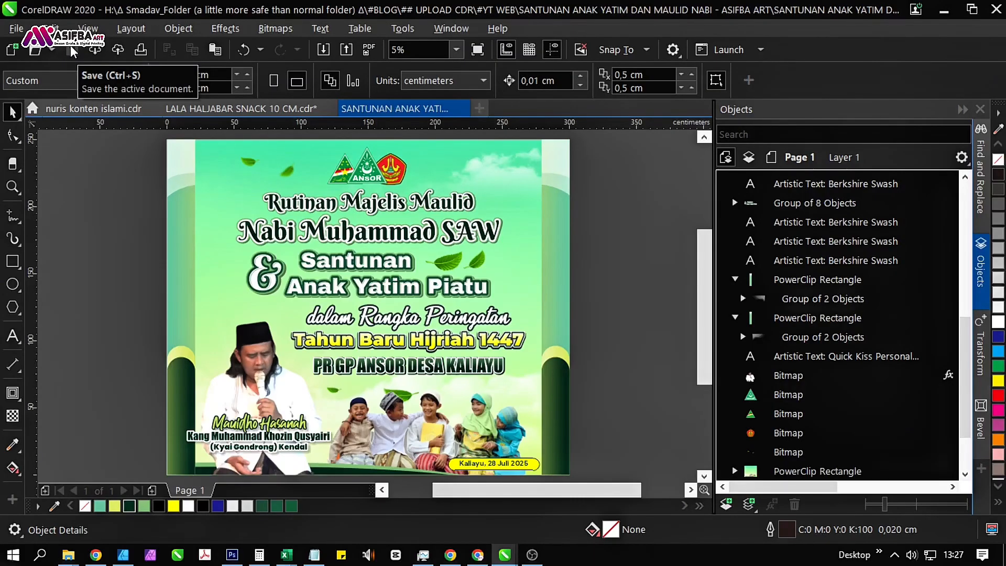
key("F9")
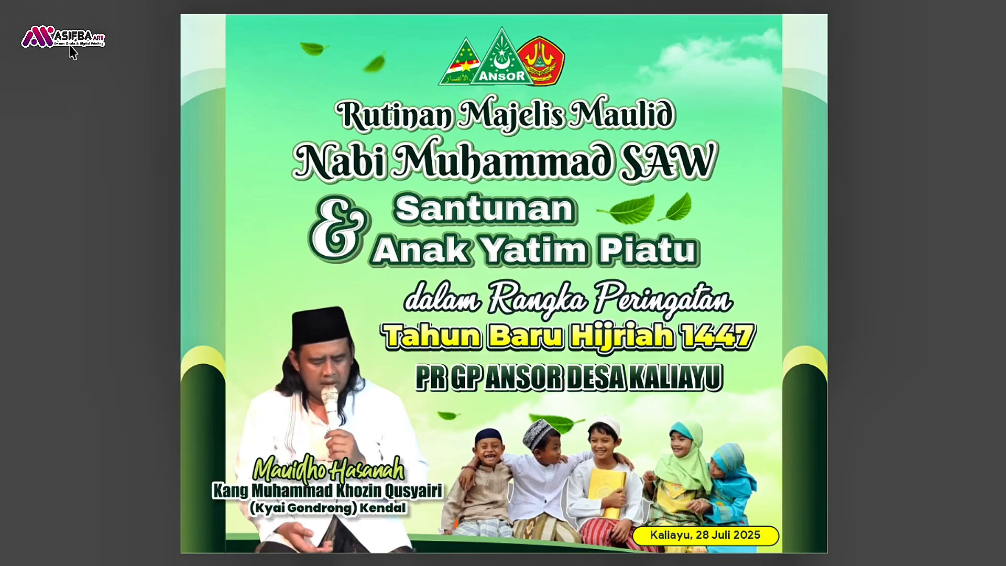
key("F9")
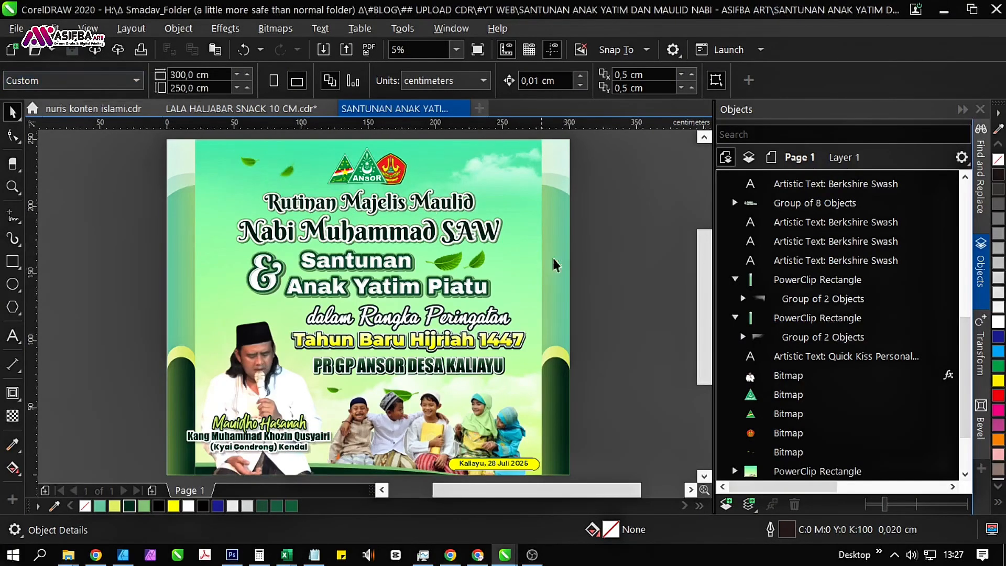
Bring the "dalam Rangka Peringatan" text to the front and duplicate it in place.
scroll(432, 313, "up", 3)
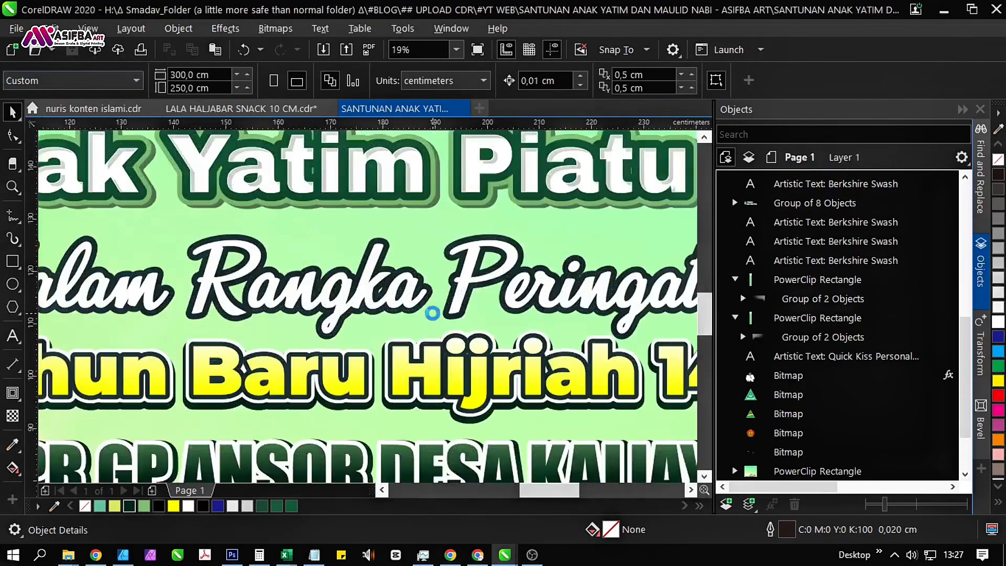
left_click(408, 309)
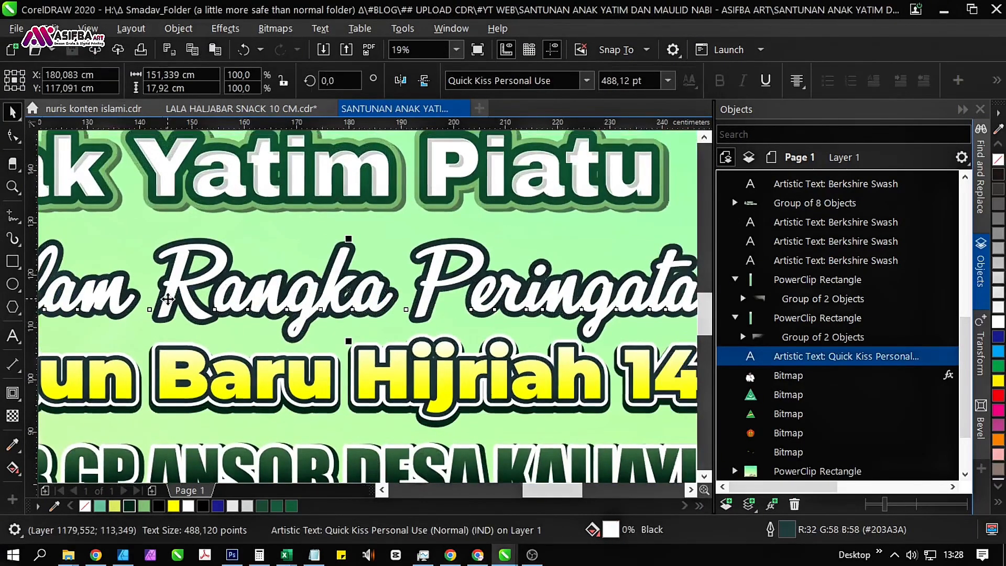
scroll(239, 286, "down", 2)
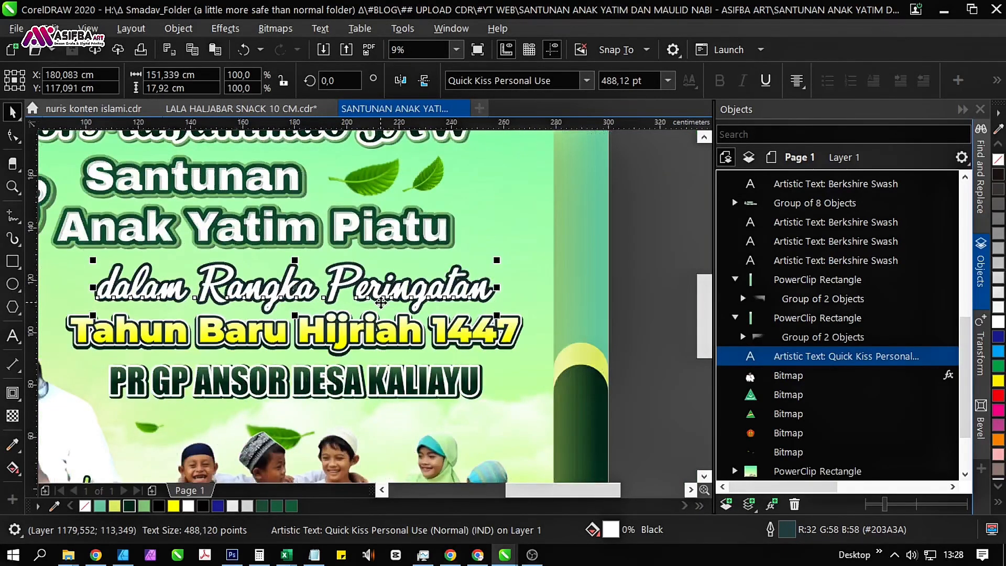
key("ctrl+Home")
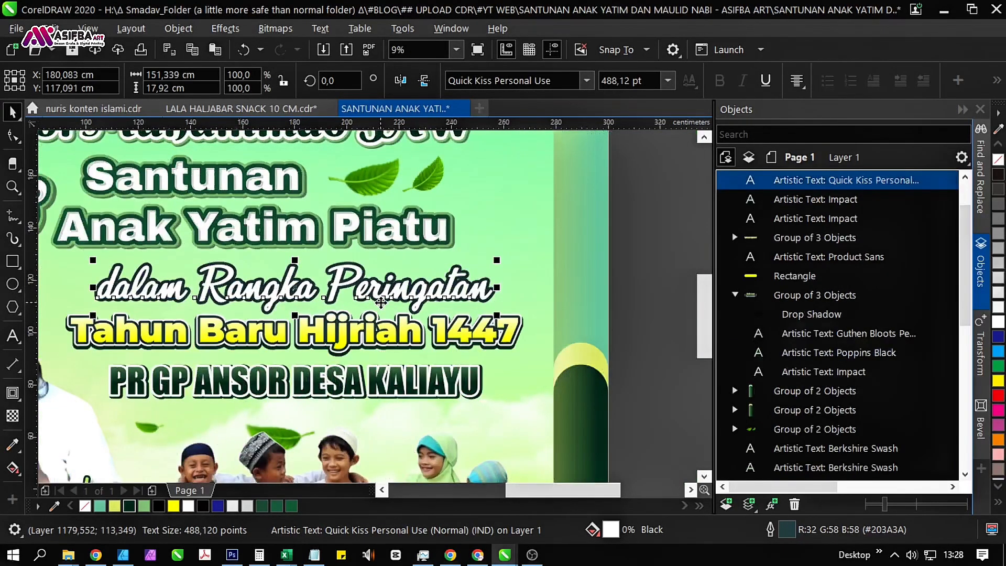
key("ctrl+c")
key("ctrl+v")
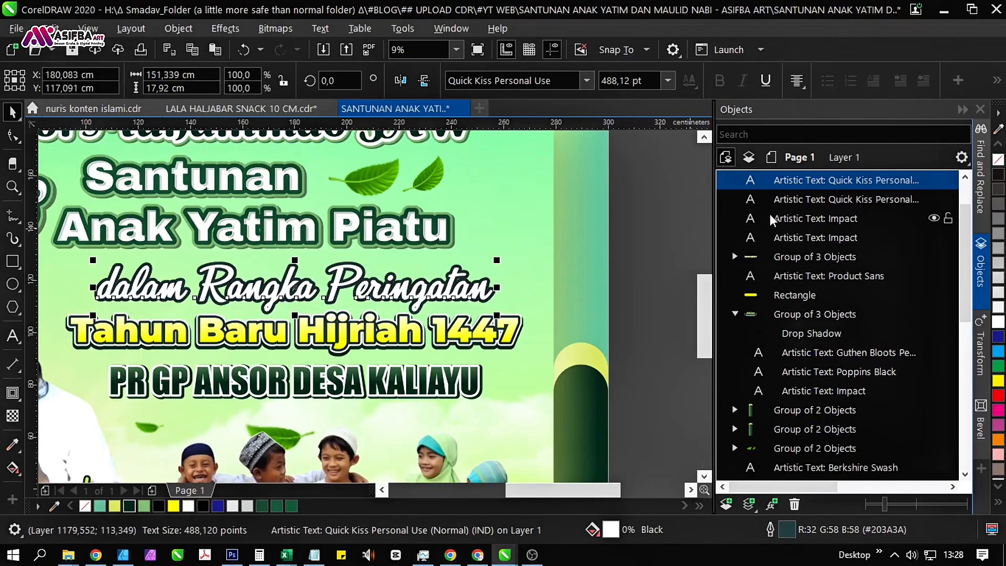
Give the lower copy of the "dalam Rangka Peringatan" text a white outline 2.5 cm wide.
left_click(859, 199)
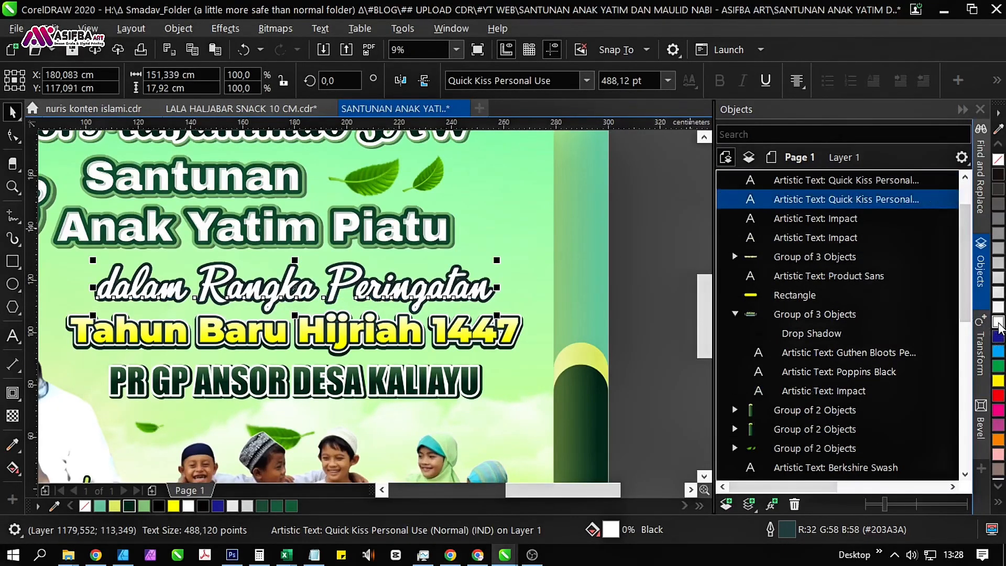
right_click(998, 323)
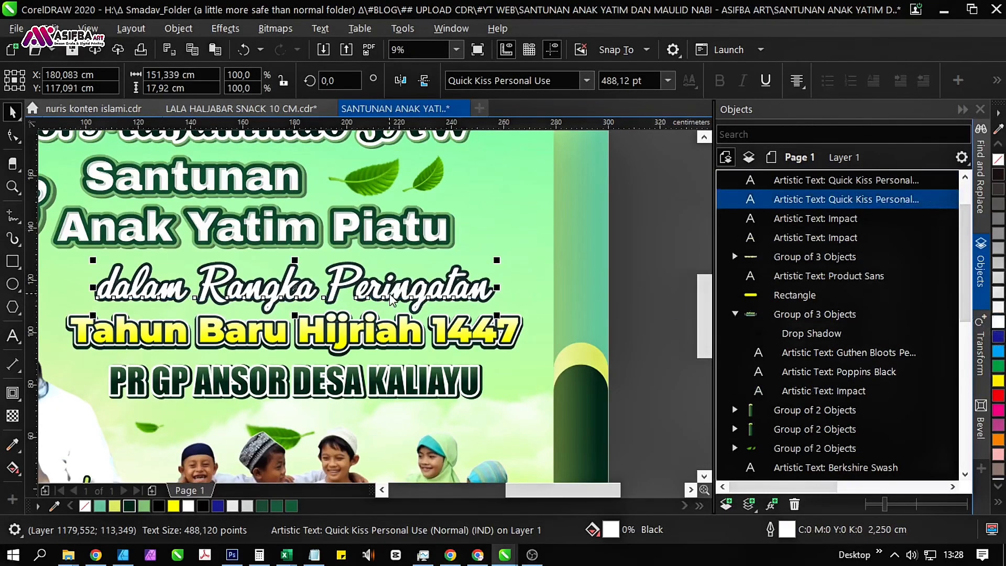
key("F12")
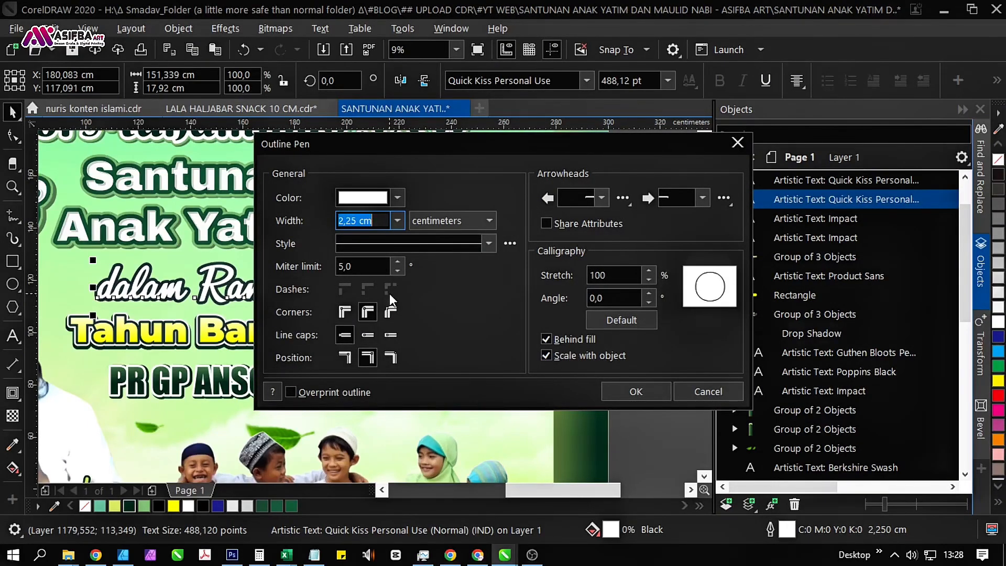
type("2,5")
key("Return")
scroll(297, 283, "up", 3)
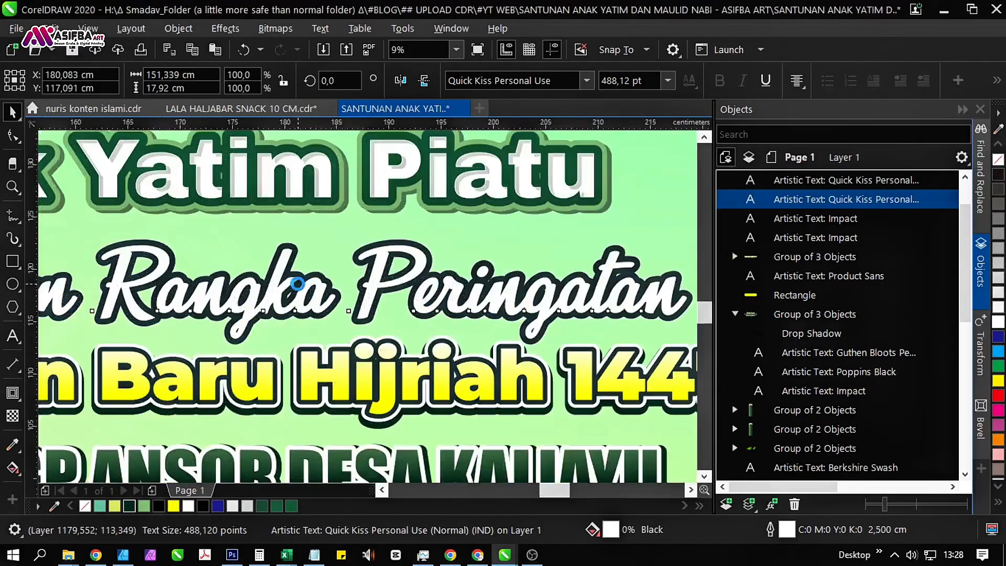
Offset the white-outlined lower copy of "dalam Rangka Peringatan" about 0.33 cm right and 0.57 cm down from the upper text.
scroll(297, 283, "up", 4)
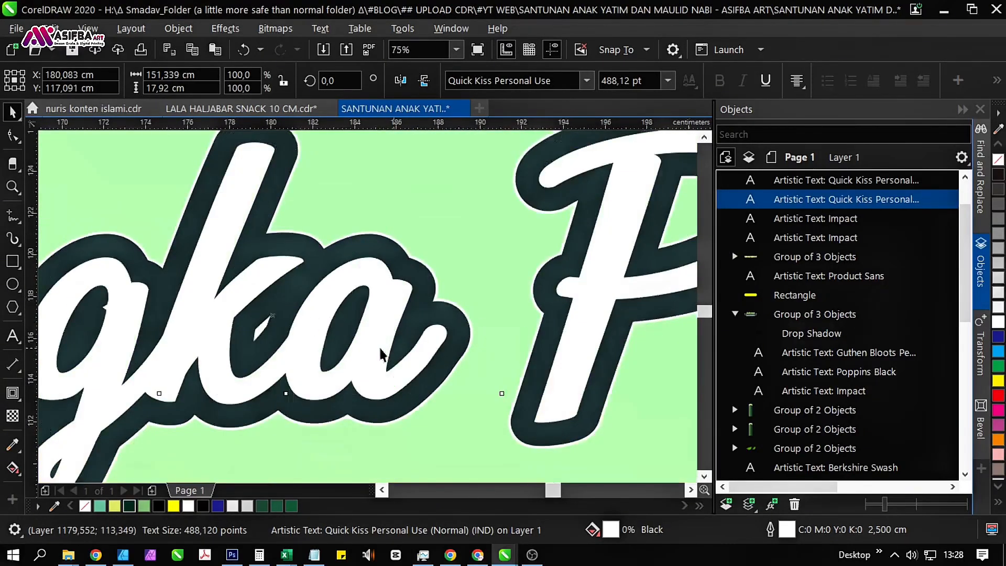
scroll(352, 347, "down", 3)
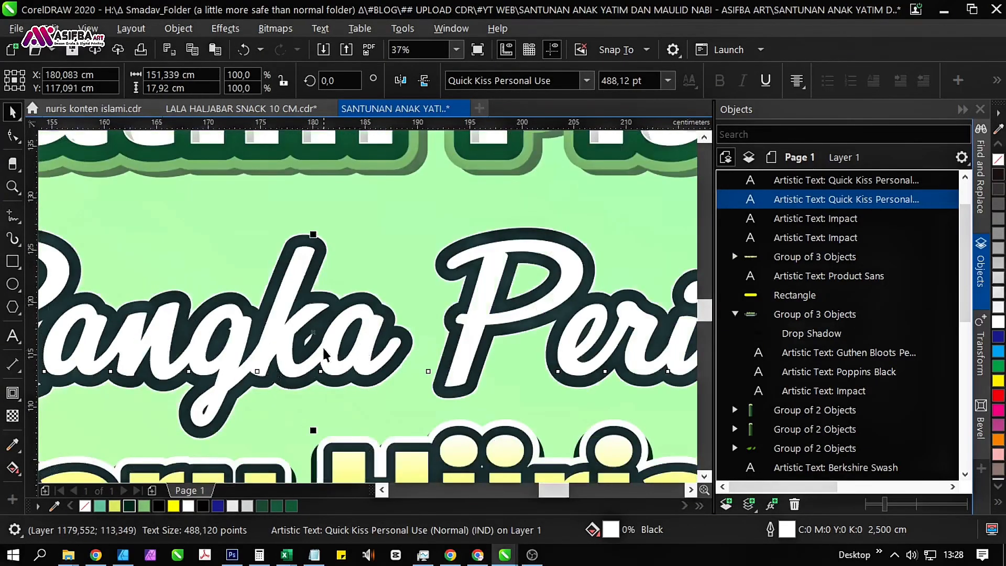
scroll(309, 332, "up", 3)
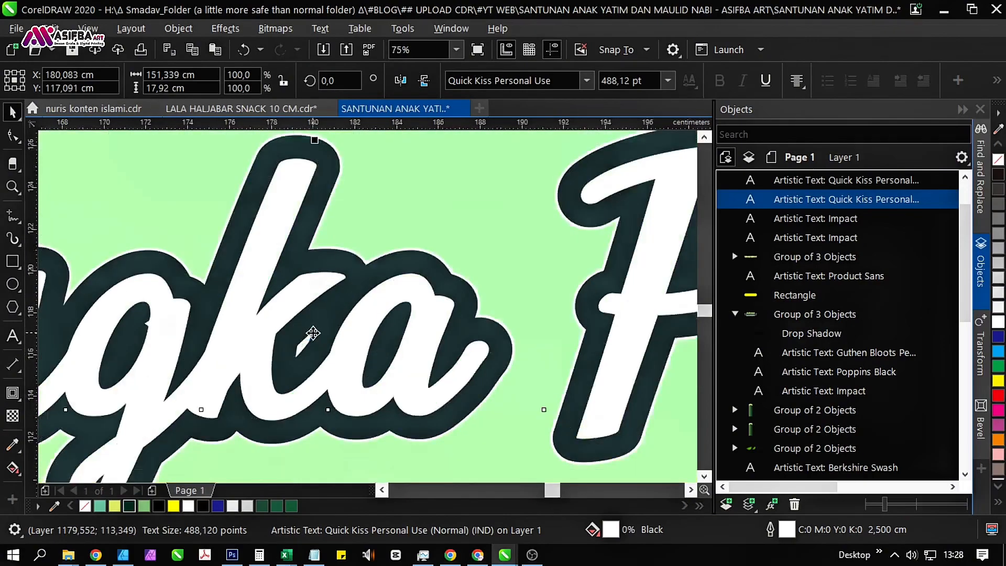
mouse_move(312, 333)
left_mouse_down()
mouse_move(321, 354)
mouse_move(321, 344)
left_mouse_up()
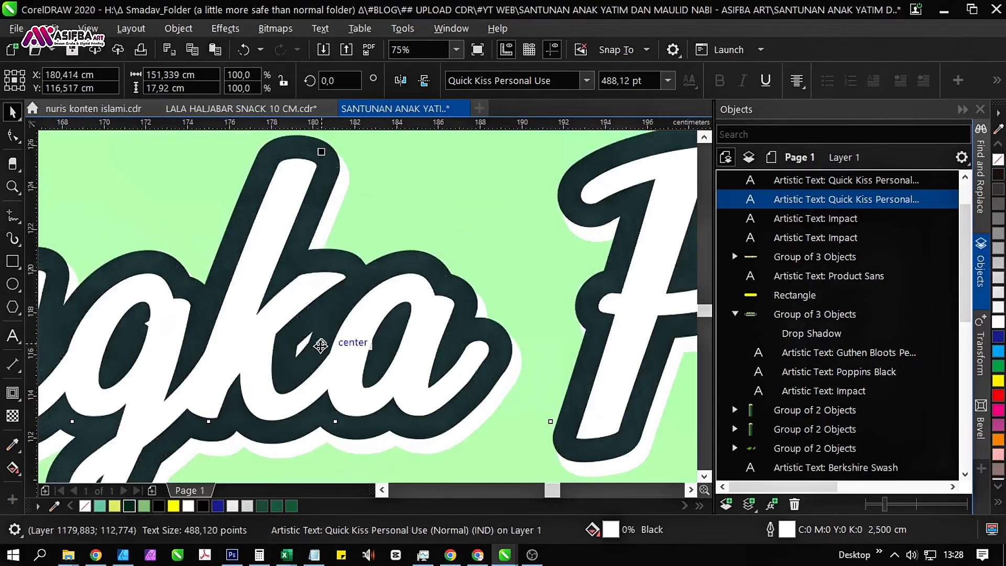
scroll(298, 332, "down", 4)
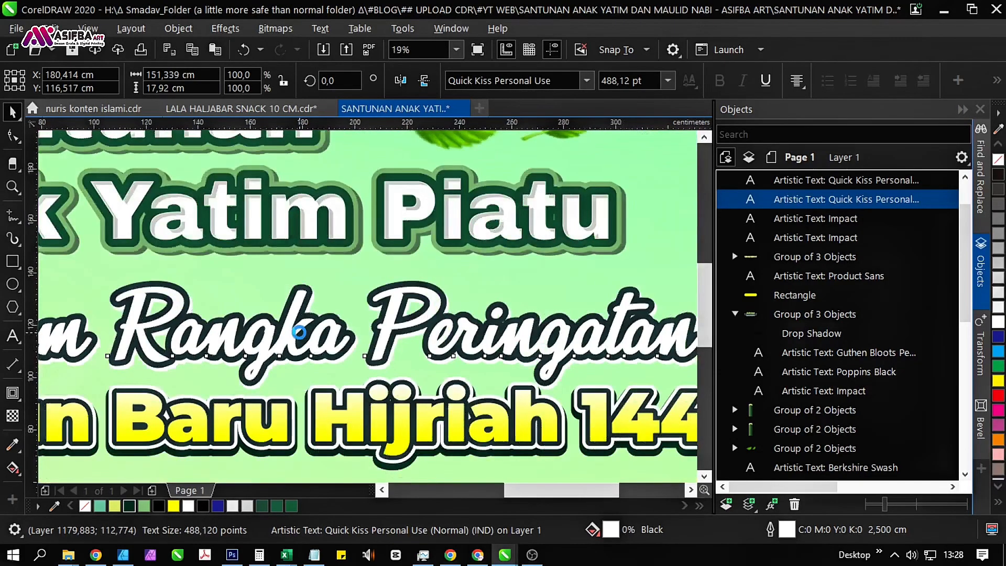
scroll(299, 332, "down", 2)
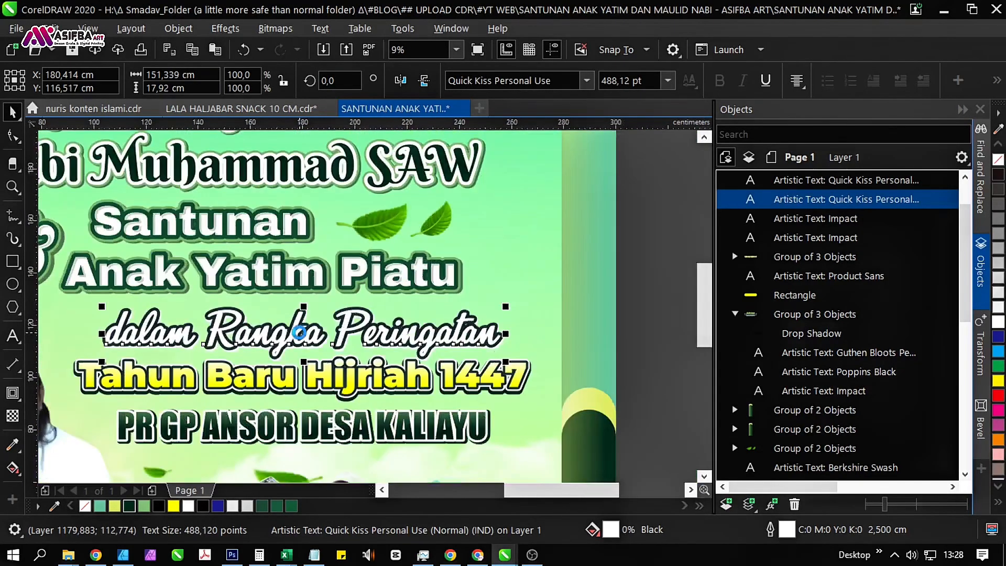
left_click(656, 358)
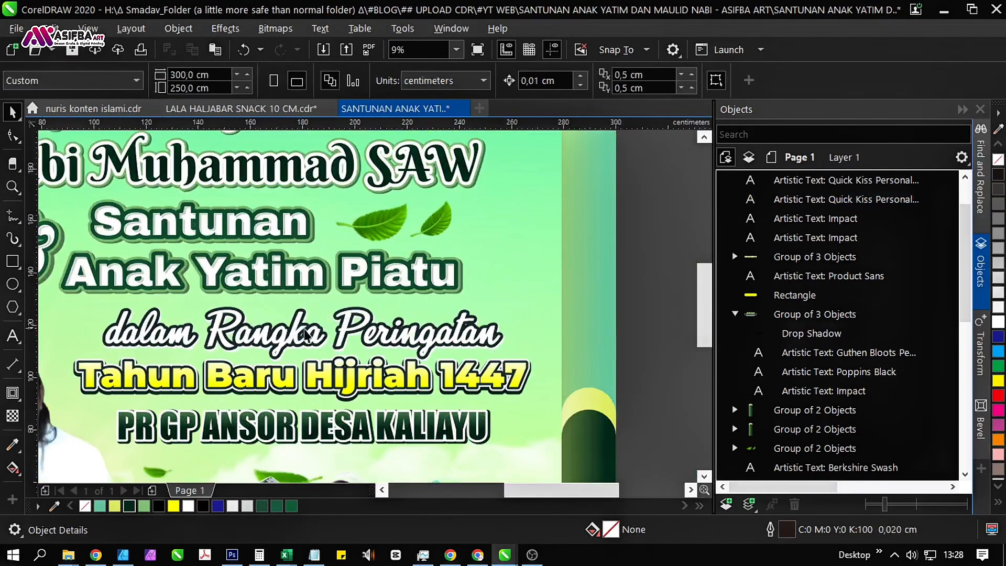
Apply a roughly vertical fountain fill from white down to 20% Black on the upper "dalam Rangka Peringatan" text.
left_click(305, 334)
scroll(305, 335, "up", 2)
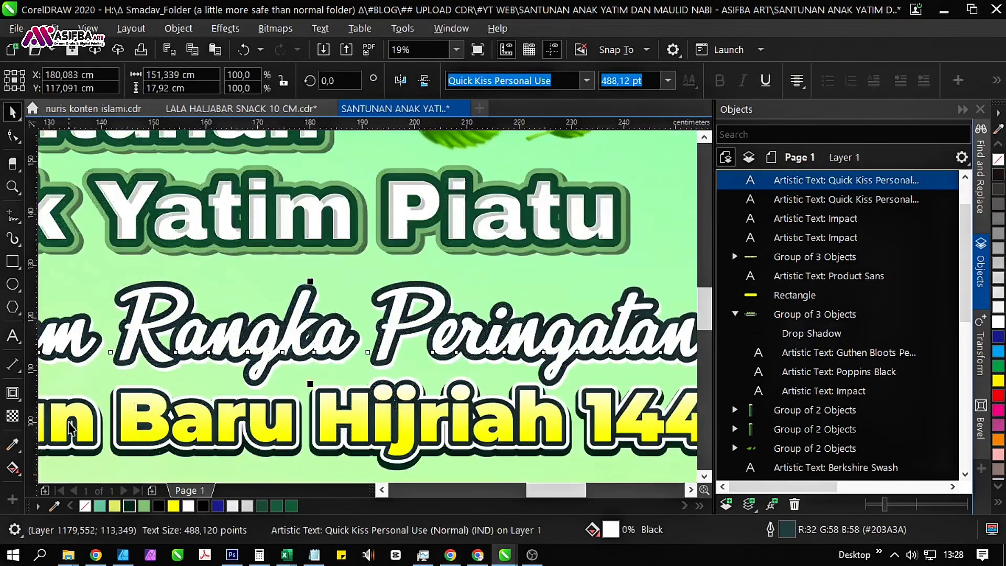
left_click(13, 468)
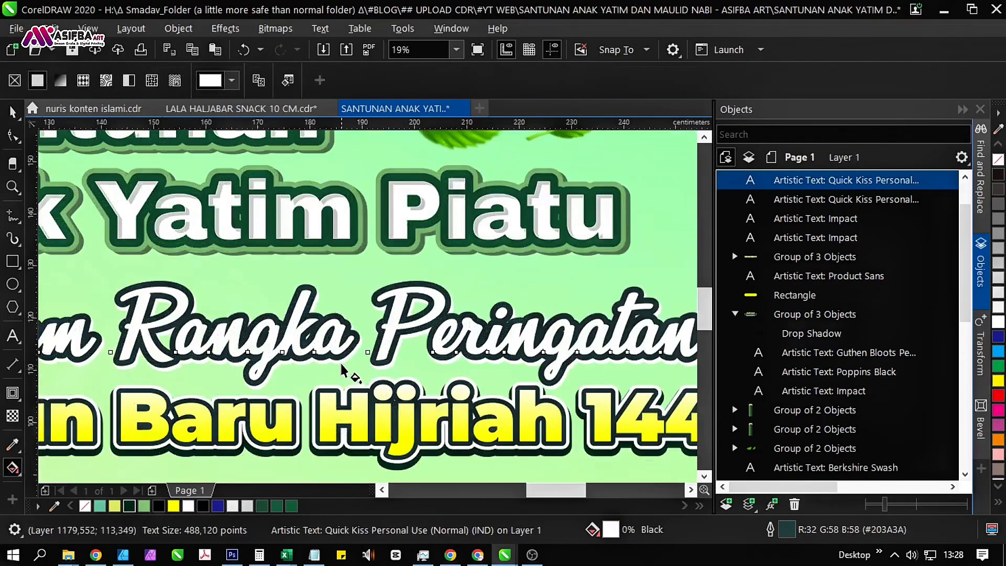
left_click_drag(320, 317, 312, 383)
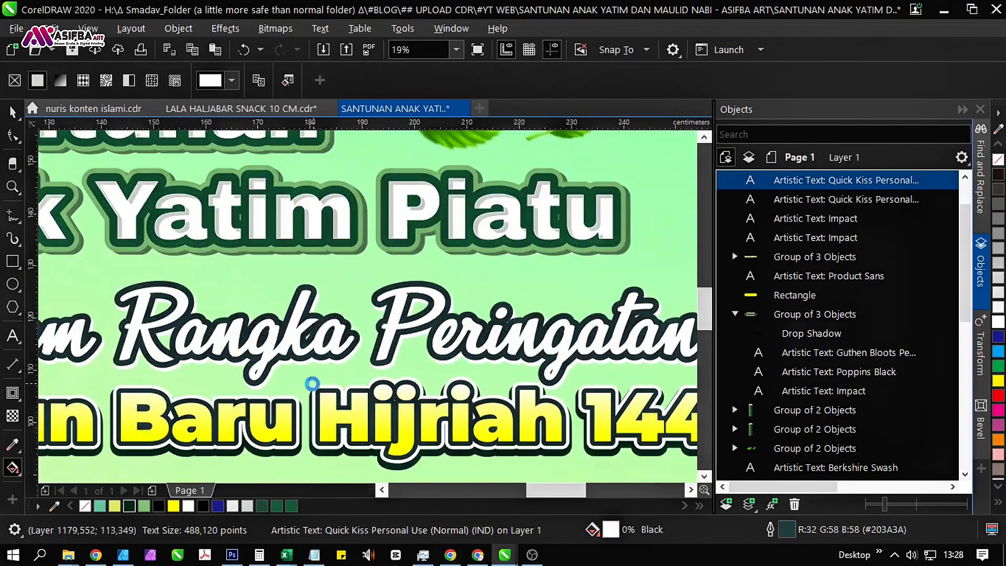
left_click(352, 374)
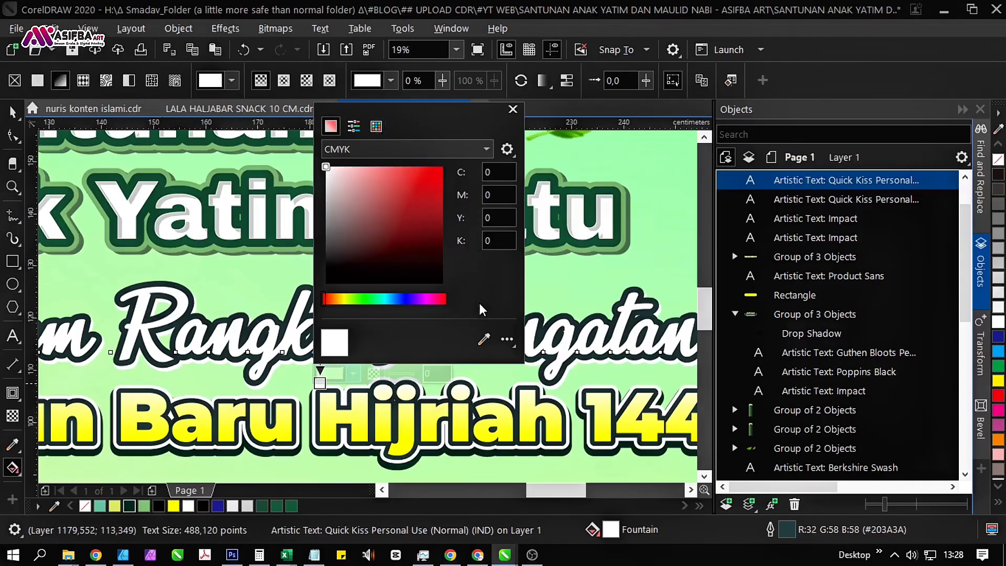
left_click(485, 340)
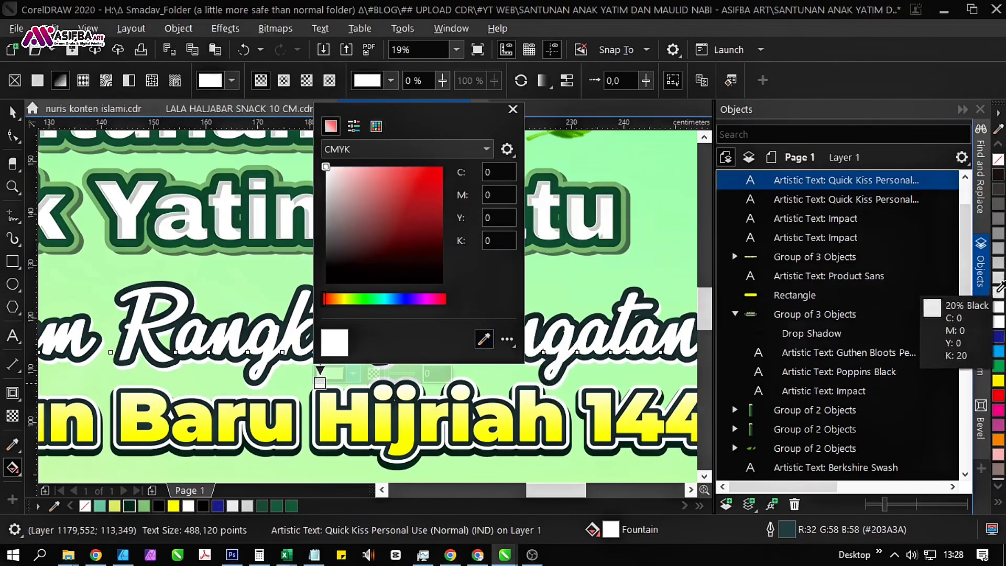
left_click(995, 293)
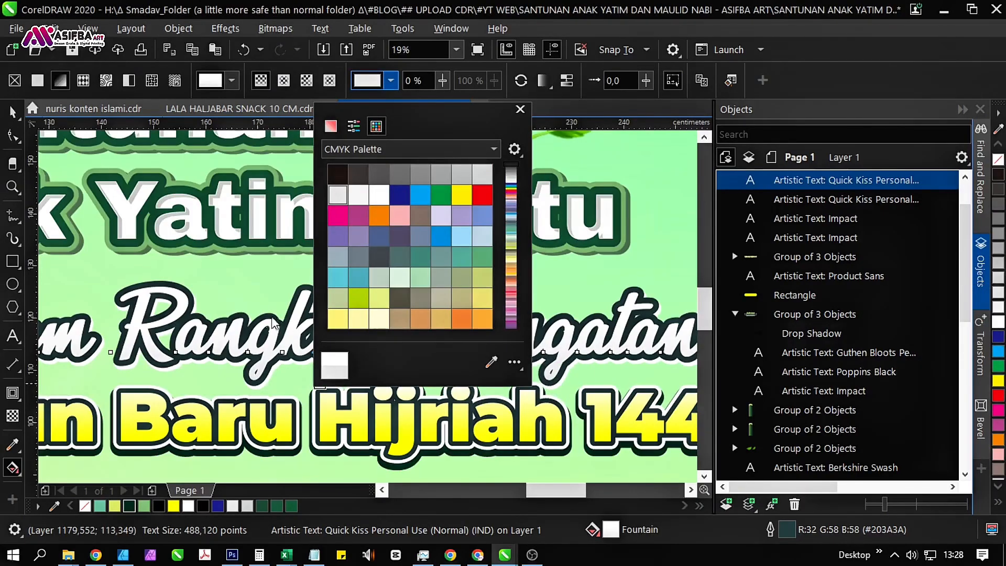
left_click(263, 319)
scroll(253, 291, "down", 2)
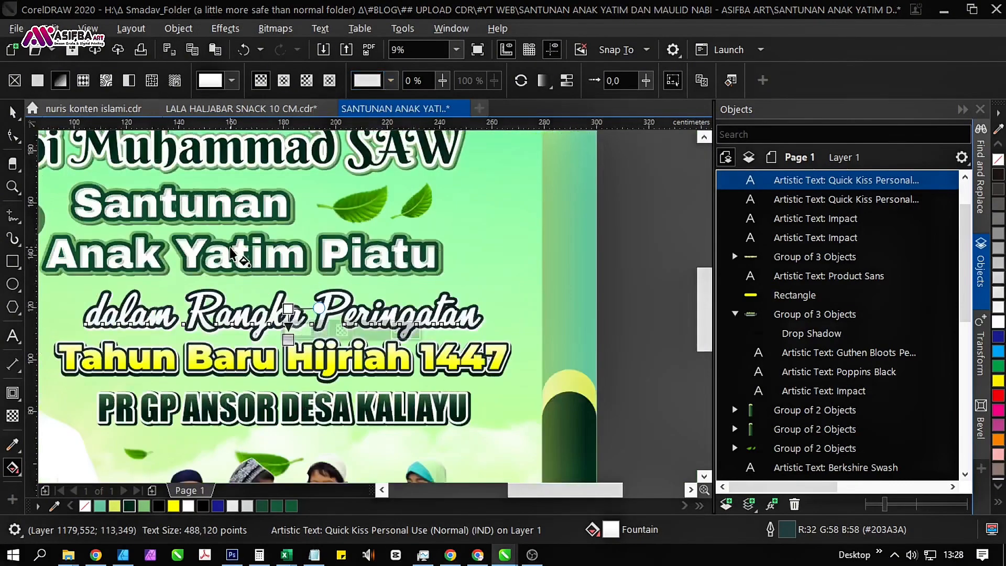
scroll(230, 247, "down", 1)
left_click(493, 291)
key("space")
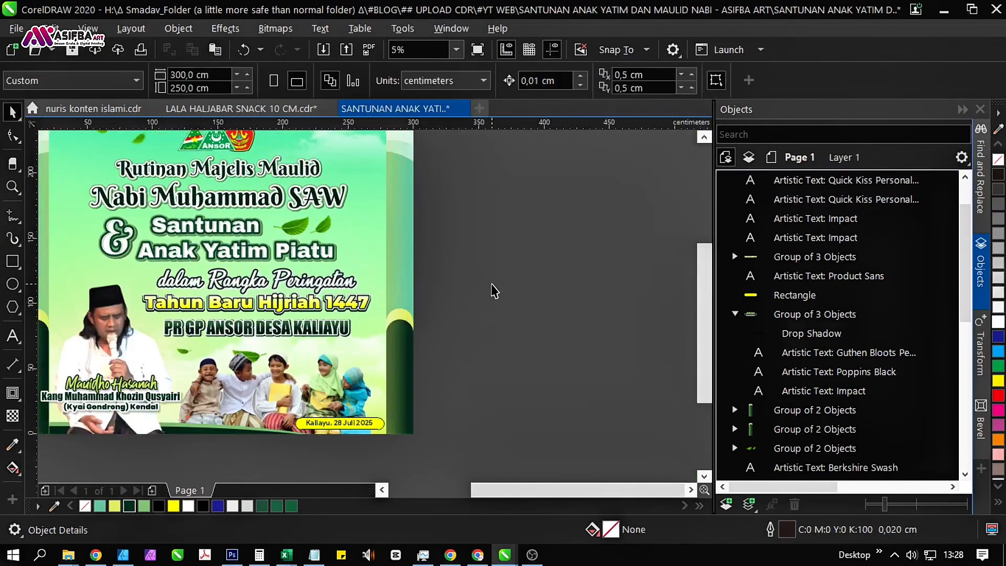
Save the banner document.
left_click_drag(389, 282, 407, 308)
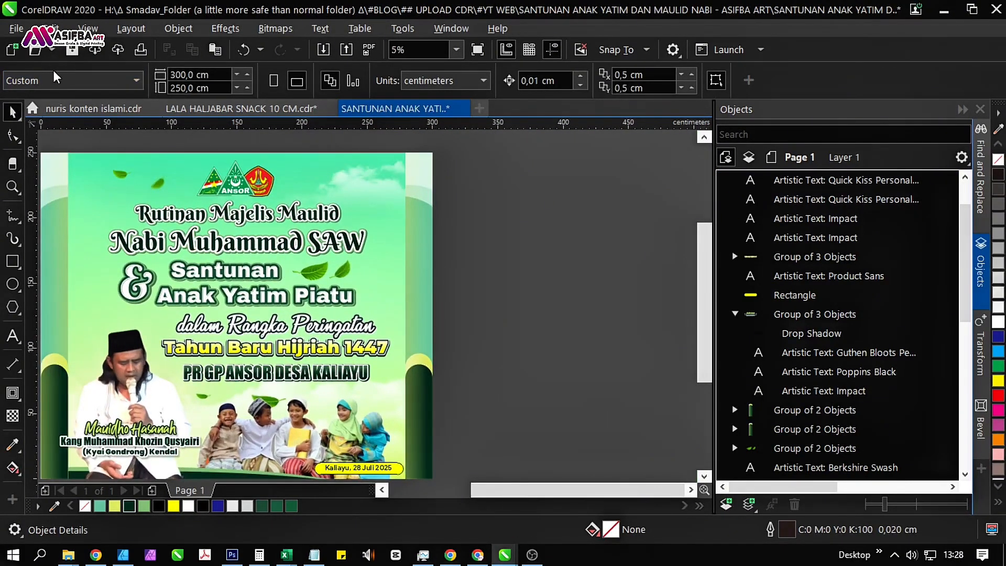
left_click(71, 52)
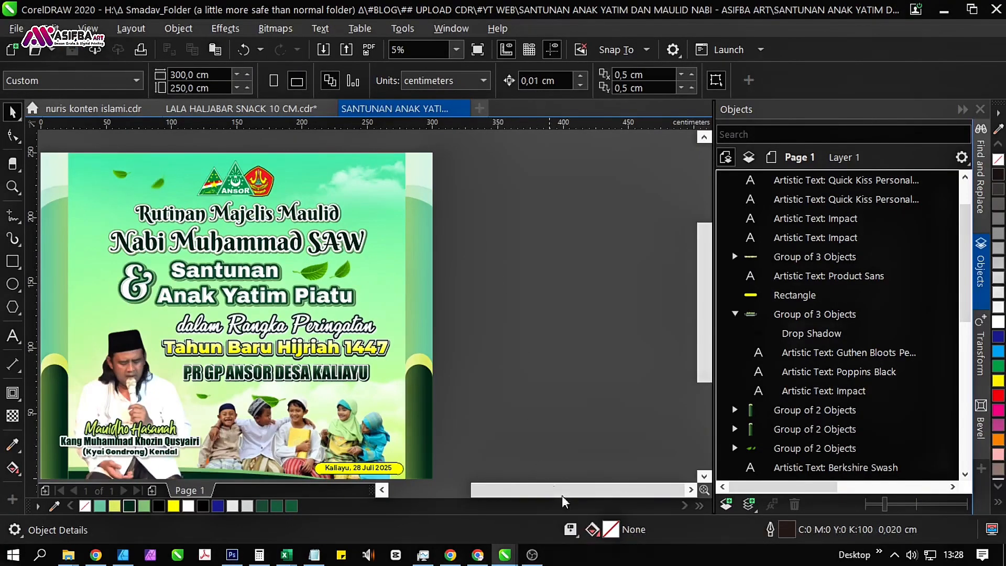
mouse_move(576, 535)
Select all the banner's objects, fit them in the view and inspect the finished design in a full-screen preview.
scroll(500, 305, "down", 2)
left_click_drag(209, 184, 547, 455)
left_click(460, 52)
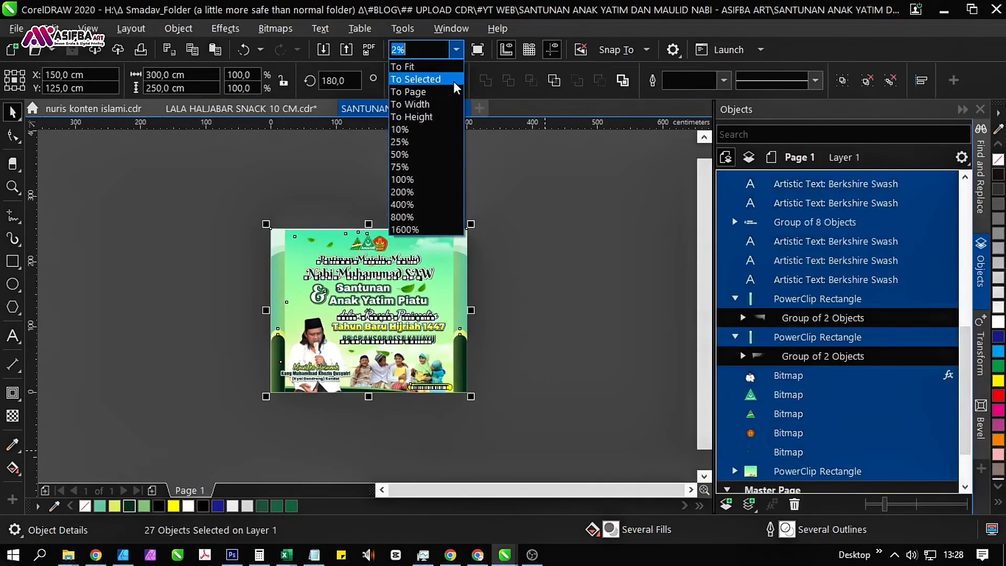
left_click(453, 80)
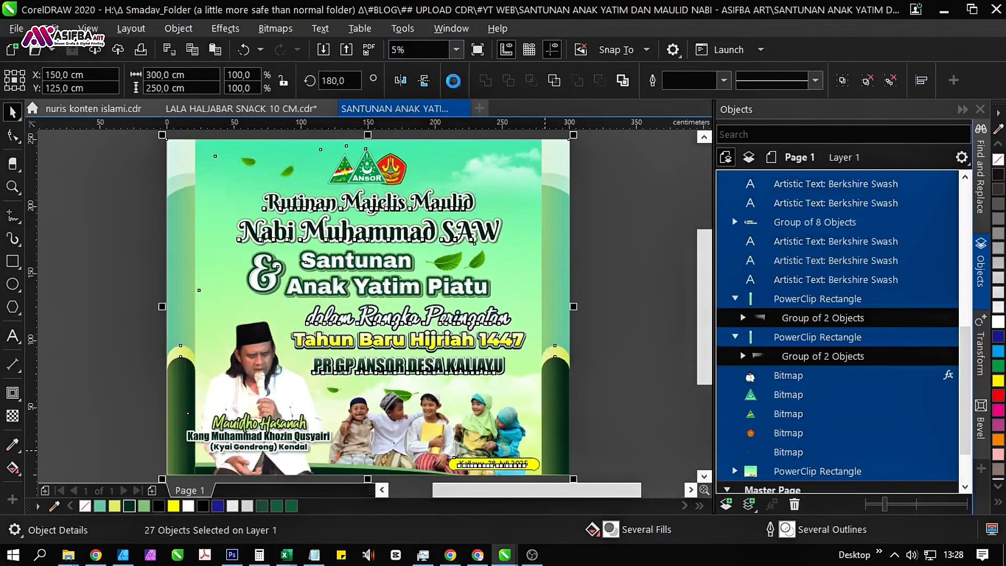
key("F9")
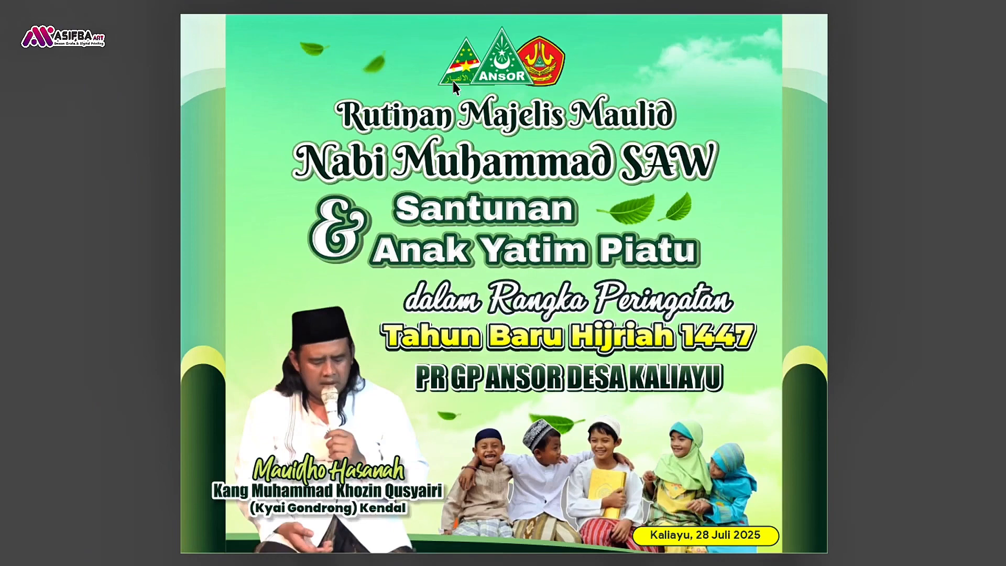
key("F9")
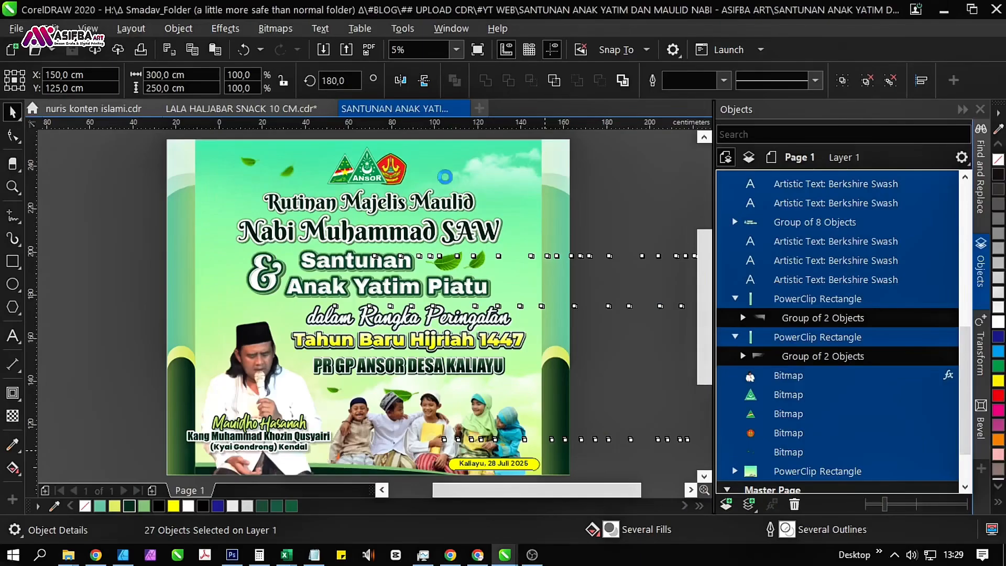